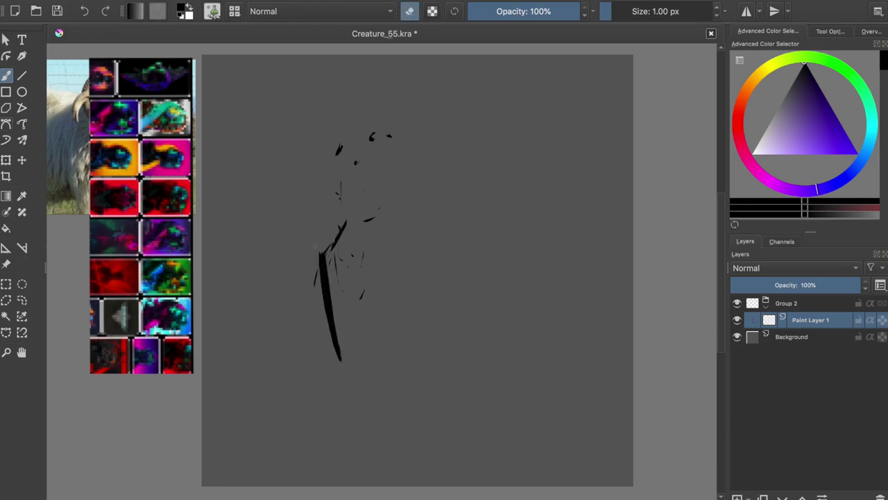
# Step: Draw the figure's left and right contours and neck, erasing parts to thin the lines
pyautogui.moveTo(332, 333)
pyautogui.mouseDown()
pyautogui.moveTo(415, 427)
pyautogui.moveTo(451, 357)
pyautogui.mouseUp()
pyautogui.moveTo(416, 424)
pyautogui.mouseDown()
pyautogui.moveTo(388, 271)
pyautogui.moveTo(399, 295)
pyautogui.mouseUp()
pyautogui.press('e')
pyautogui.moveTo(353, 361); pyautogui.dragTo(357, 416)
pyautogui.moveTo(372, 453); pyautogui.dragTo(354, 466)
pyautogui.press('e')
pyautogui.moveTo(390, 231); pyautogui.dragTo(380, 291)
pyautogui.moveTo(347, 201); pyautogui.dragTo(335, 240)
pyautogui.moveTo(347, 174); pyautogui.dragTo(335, 198)
pyautogui.moveTo(344, 209); pyautogui.dragTo(355, 236)
# Step: Test the brush settings with strokes beside the figure, then undo them
pyautogui.press('F5')
pyautogui.press('F5')
pyautogui.moveTo(441, 227); pyautogui.dragTo(426, 271)
pyautogui.moveTo(458, 181); pyautogui.dragTo(455, 204)
pyautogui.hotkey('ctrl', 'z')
pyautogui.hotkey('ctrl', 'z')
# Step: Shade the neck and chest with dark strokes, alternating painting and erasing
pyautogui.moveTo(344, 240)
pyautogui.mouseDown()
pyautogui.moveTo(385, 225)
pyautogui.moveTo(354, 238)
pyautogui.mouseUp()
pyautogui.press('e')
pyautogui.moveTo(393, 220); pyautogui.dragTo(381, 233)
pyautogui.press('e')
pyautogui.moveTo(345, 199)
pyautogui.mouseDown()
pyautogui.moveTo(355, 208)
pyautogui.moveTo(358, 272)
pyautogui.moveTo(374, 237)
pyautogui.mouseUp()
pyautogui.press('e')
pyautogui.moveTo(363, 229)
pyautogui.mouseDown()
pyautogui.moveTo(354, 236)
pyautogui.moveTo(384, 234)
pyautogui.mouseUp()
pyautogui.press('e')
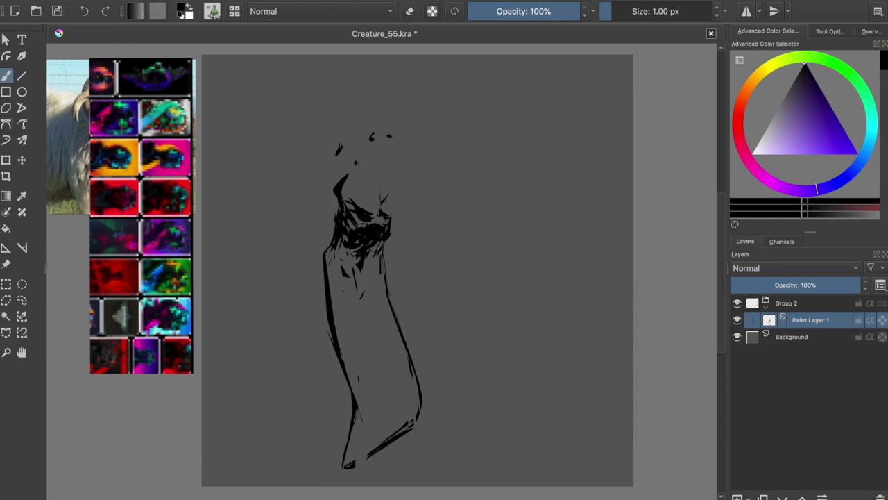
# Step: Paint a dark head with a black lower half and a shoulder stroke beside it
pyautogui.moveTo(372, 118)
pyautogui.mouseDown()
pyautogui.moveTo(396, 139)
pyautogui.moveTo(371, 139)
pyautogui.mouseUp()
pyautogui.press('e')
pyautogui.press('e')
pyautogui.moveTo(392, 114)
pyautogui.mouseDown()
pyautogui.moveTo(401, 133)
pyautogui.moveTo(389, 159)
pyautogui.moveTo(398, 166)
pyautogui.mouseUp()
pyautogui.press('e')
pyautogui.moveTo(392, 137)
pyautogui.mouseDown()
pyautogui.moveTo(380, 140)
pyautogui.moveTo(381, 170)
pyautogui.moveTo(388, 157)
pyautogui.moveTo(370, 153)
pyautogui.moveTo(386, 172)
pyautogui.moveTo(401, 148)
pyautogui.moveTo(368, 150)
pyautogui.moveTo(375, 166)
pyautogui.moveTo(336, 182)
pyautogui.mouseUp()
pyautogui.press('e')
pyautogui.press('e')
pyautogui.press('e')
pyautogui.press('e')
pyautogui.press('e')
pyautogui.press('e')
pyautogui.press('e')
pyautogui.press('e')
pyautogui.press('e')
pyautogui.press('e')
pyautogui.press('e')
pyautogui.press('e')
pyautogui.press('e')
pyautogui.press('e')
pyautogui.moveTo(338, 147); pyautogui.dragTo(343, 152)
pyautogui.moveTo(341, 179); pyautogui.dragTo(344, 186)
pyautogui.press('e')
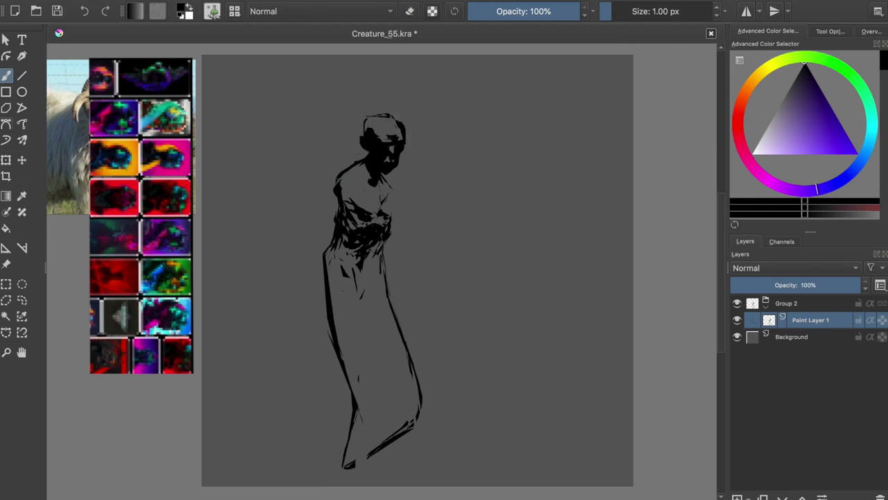
# Step: Fill the robe's right and left sides black, erasing the old thin outlines
pyautogui.press('e')
pyautogui.press('e')
pyautogui.moveTo(397, 312); pyautogui.dragTo(399, 430)
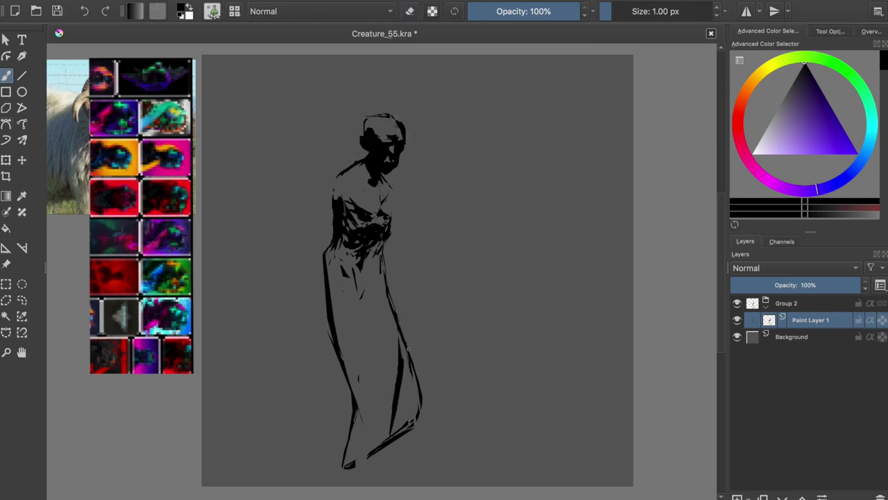
pyautogui.press('e')
pyautogui.moveTo(413, 299); pyautogui.dragTo(416, 430)
pyautogui.press('e')
pyautogui.moveTo(336, 241); pyautogui.dragTo(326, 383)
pyautogui.press('e')
pyautogui.moveTo(336, 250); pyautogui.dragTo(333, 354)
# Step: Fill the lower dress black with thick strokes along its left edge, then save
pyautogui.press('e')
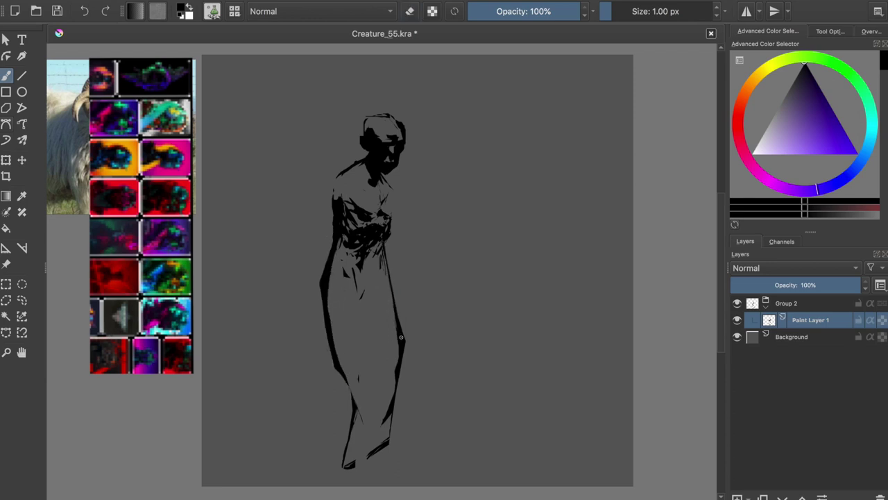
pyautogui.moveTo(323, 299); pyautogui.dragTo(354, 423)
pyautogui.hotkey('ctrl', 's')
pyautogui.moveTo(375, 202)
pyautogui.mouseDown()
pyautogui.moveTo(359, 179)
pyautogui.moveTo(350, 204)
pyautogui.mouseUp()
pyautogui.press('e')
pyautogui.press('e')
pyautogui.press('e')
pyautogui.press('e')
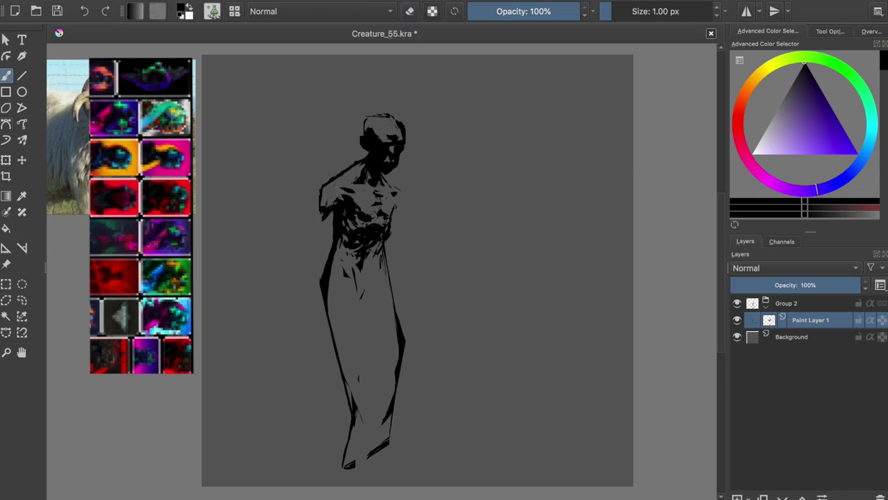
pyautogui.press('e')
pyautogui.press('e')
pyautogui.hotkey('ctrl', 's')
pyautogui.moveTo(338, 209)
pyautogui.mouseDown()
pyautogui.moveTo(326, 275)
pyautogui.moveTo(343, 323)
pyautogui.moveTo(361, 458)
pyautogui.mouseUp()
pyautogui.moveTo(354, 375)
pyautogui.mouseDown()
pyautogui.moveTo(367, 479)
pyautogui.moveTo(396, 416)
pyautogui.moveTo(373, 377)
pyautogui.mouseUp()
# Step: Shade the chest and left shoulder black, then try and undo two horns on the head
pyautogui.press('e')
pyautogui.press('e')
pyautogui.hotkey('ctrl', 's')
# Step: Try an extra dress-edge stroke and a new layer, undoing both
pyautogui.moveTo(315, 194); pyautogui.dragTo(343, 434)
pyautogui.hotkey('ctrl', 'z')
pyautogui.hotkey('ctrl', 'j')
pyautogui.hotkey('ctrl', 'z')
pyautogui.moveTo(328, 237); pyautogui.dragTo(347, 281)
pyautogui.moveTo(345, 250); pyautogui.dragTo(351, 266)
pyautogui.press('e')
pyautogui.moveTo(381, 239)
pyautogui.mouseDown()
pyautogui.moveTo(356, 254)
pyautogui.moveTo(379, 261)
pyautogui.mouseUp()
pyautogui.press('e')
pyautogui.hotkey('ctrl', 'z')
pyautogui.moveTo(334, 203); pyautogui.dragTo(329, 244)
pyautogui.moveTo(371, 138)
pyautogui.mouseDown()
pyautogui.moveTo(305, 156)
pyautogui.moveTo(322, 138)
pyautogui.mouseUp()
pyautogui.moveTo(397, 111)
pyautogui.mouseDown()
pyautogui.moveTo(417, 166)
pyautogui.moveTo(431, 159)
pyautogui.mouseUp()
pyautogui.hotkey('ctrl', 'z')
pyautogui.hotkey('ctrl', 'z')
pyautogui.hotkey('ctrl', 'z')
pyautogui.hotkey('ctrl', 'z')
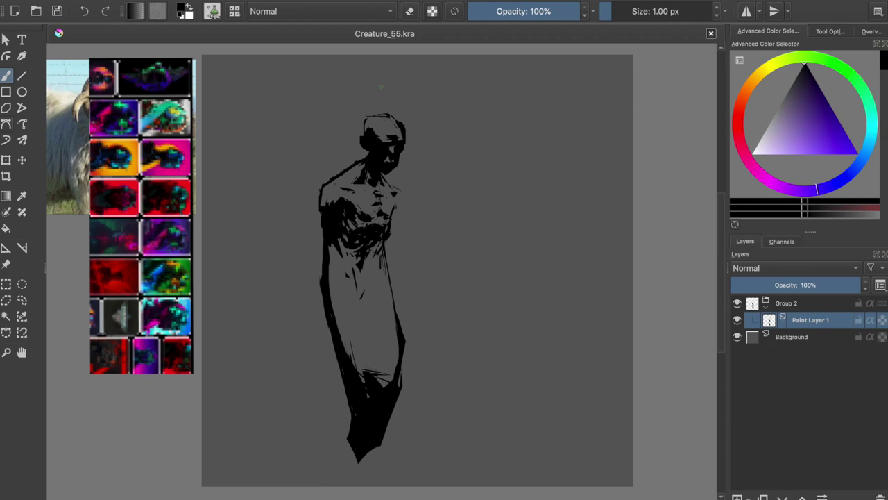
# Step: Thicken the left arm and shoulder, delete the arm's tip, and save
pyautogui.moveTo(326, 182)
pyautogui.mouseDown()
pyautogui.moveTo(298, 189)
pyautogui.moveTo(309, 194)
pyautogui.moveTo(297, 198)
pyautogui.moveTo(316, 208)
pyautogui.moveTo(314, 198)
pyautogui.mouseUp()
pyautogui.press('e')
pyautogui.press('e')
pyautogui.press('e')
pyautogui.press('e')
pyautogui.press('e')
pyautogui.press('e')
pyautogui.press('e')
pyautogui.moveTo(342, 194)
pyautogui.mouseDown()
pyautogui.moveTo(326, 208)
pyautogui.moveTo(322, 199)
pyautogui.mouseUp()
pyautogui.click(22, 300)
pyautogui.press('Delete')
pyautogui.hotkey('ctrl', 'shift', 'a')
pyautogui.press('b')
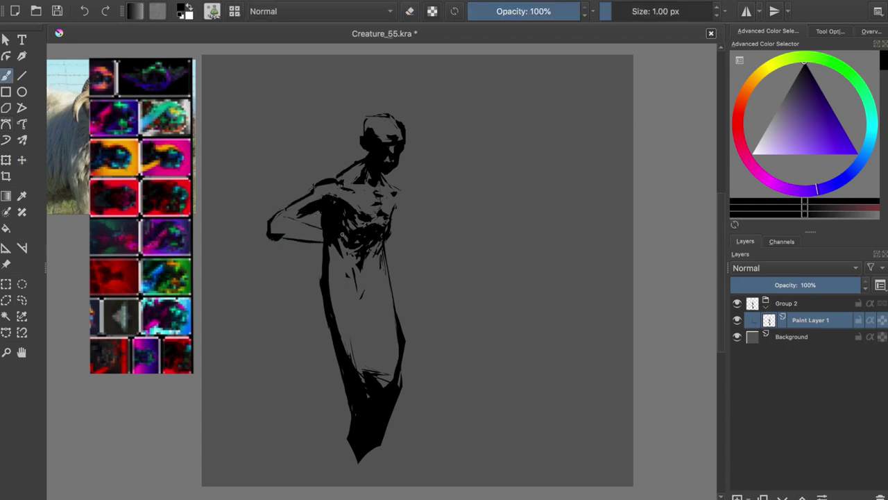
pyautogui.hotkey('ctrl', 's')
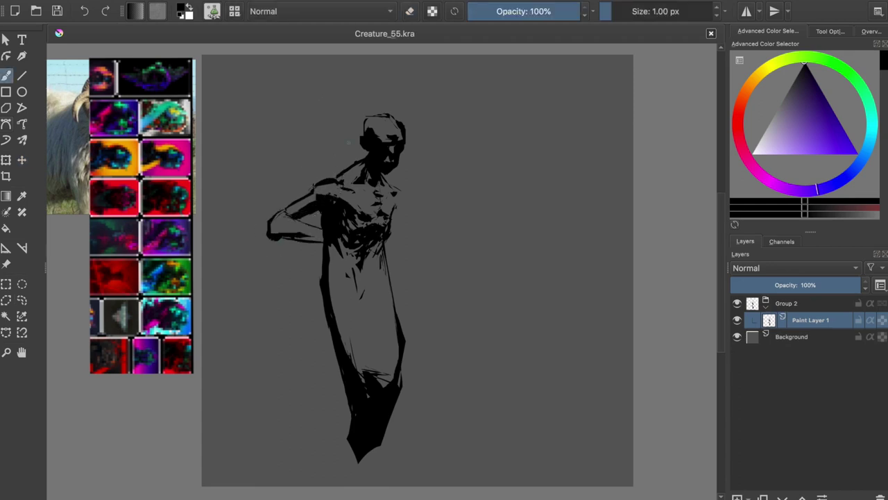
# Step: Erase the figure's left arm, touch up near the head, and pick black from the figure
pyautogui.press('e')
pyautogui.moveTo(272, 229); pyautogui.dragTo(326, 201)
pyautogui.hotkey('ctrl', 's')
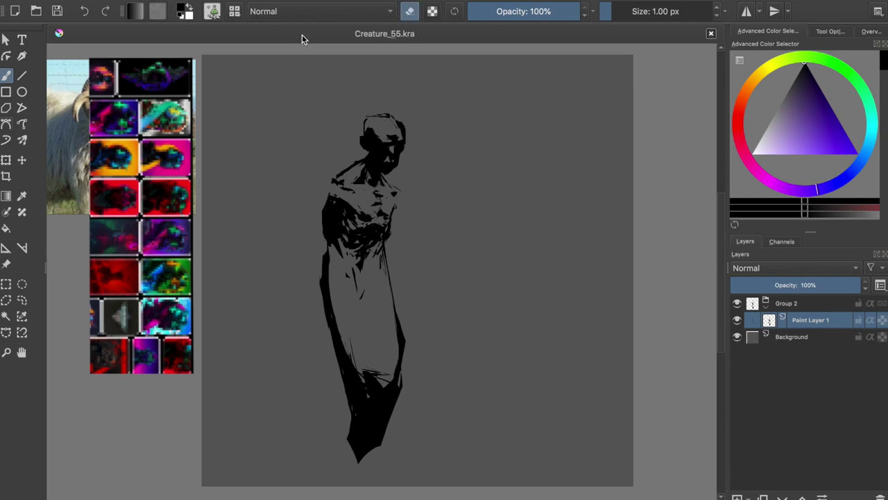
pyautogui.moveTo(383, 143); pyautogui.dragTo(390, 147)
pyautogui.press('e')
pyautogui.press('e')
pyautogui.keyDown('ctrl'); pyautogui.click(402, 164); pyautogui.keyUp('ctrl')
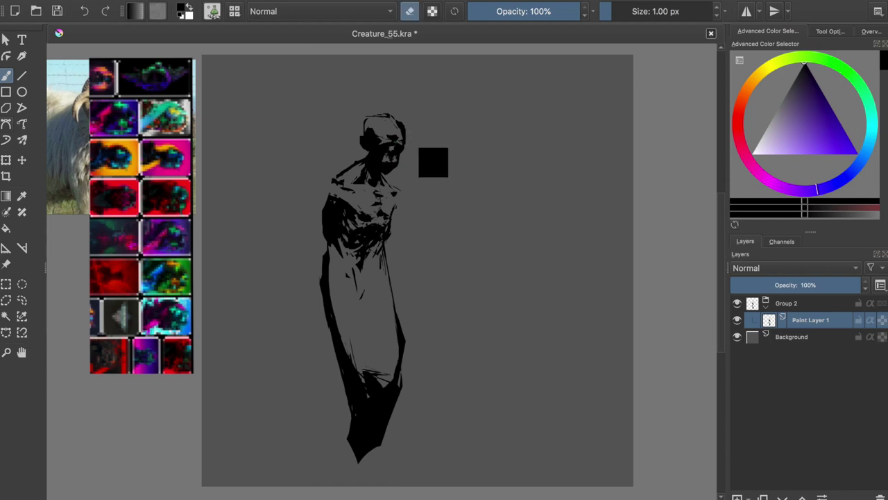
pyautogui.hotkey('ctrl', 's')
pyautogui.press('e')
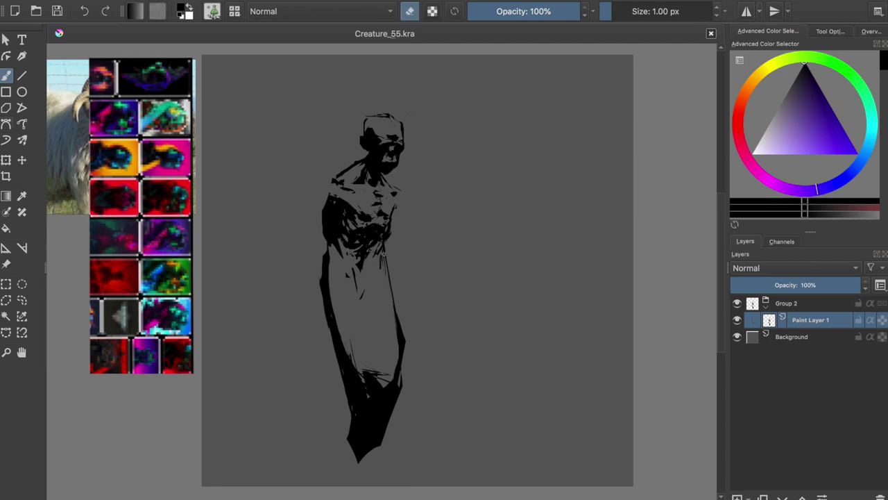
# Step: Step back and forth through the lower-body strokes with undo and redo
pyautogui.hotkey('ctrl', 'z')
pyautogui.hotkey('ctrl', 'z')
pyautogui.hotkey('ctrl', 'z')
pyautogui.hotkey('ctrl', 'z')
pyautogui.hotkey('ctrl', 'z')
pyautogui.hotkey('ctrl', 'shift', 'z')
pyautogui.hotkey('ctrl', 'shift', 'z')
pyautogui.hotkey('ctrl', 'shift', 'z')
pyautogui.hotkey('ctrl', 'shift', 'z')
pyautogui.hotkey('ctrl', 'z')
pyautogui.hotkey('ctrl', 'shift', 'z')
pyautogui.hotkey('ctrl', 'shift', 'z')
pyautogui.hotkey('ctrl', 'shift', 'z')
pyautogui.hotkey('ctrl', 'shift', 'z')
pyautogui.hotkey('ctrl', 'shift', 'z')
pyautogui.hotkey('ctrl', 'shift', 'z')
pyautogui.hotkey('ctrl', 'shift', 'z')
pyautogui.hotkey('ctrl', 'shift', 'z')
pyautogui.hotkey('ctrl', 'shift', 'z')
pyautogui.hotkey('ctrl', 'shift', 'z')
# Step: Move the figure up slightly, then add dark strokes at the feet and legs
pyautogui.press('t')
pyautogui.moveTo(361, 381); pyautogui.dragTo(361, 355)
pyautogui.press('b')
pyautogui.moveTo(326, 423)
pyautogui.mouseDown()
pyautogui.moveTo(339, 472)
pyautogui.moveTo(335, 462)
pyautogui.mouseUp()
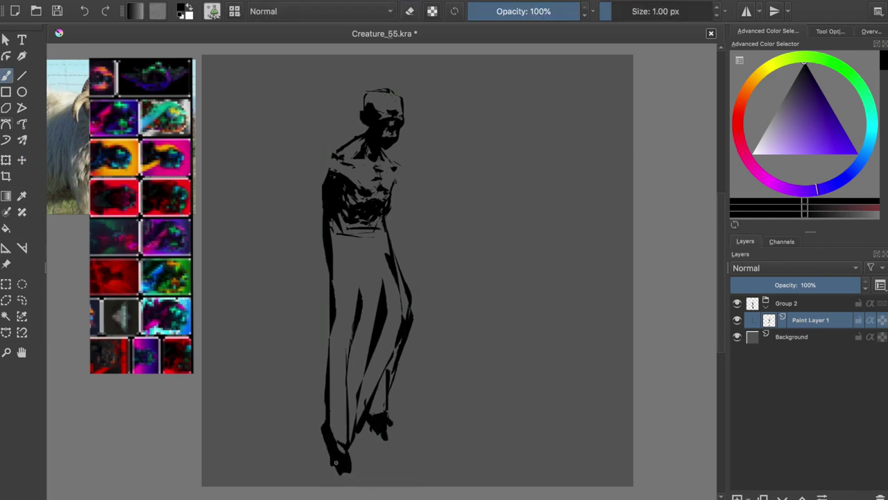
pyautogui.moveTo(378, 413); pyautogui.dragTo(365, 336)
pyautogui.moveTo(375, 382); pyautogui.dragTo(352, 430)
# Step: Refine the left and middle leg contours by alternately painting and erasing
pyautogui.press('e')
pyautogui.moveTo(324, 381)
pyautogui.mouseDown()
pyautogui.moveTo(319, 436)
pyautogui.moveTo(324, 416)
pyautogui.mouseUp()
pyautogui.press('e')
pyautogui.moveTo(342, 380); pyautogui.dragTo(341, 408)
pyautogui.moveTo(347, 364); pyautogui.dragTo(339, 440)
pyautogui.press('e')
pyautogui.moveTo(347, 368); pyautogui.dragTo(344, 412)
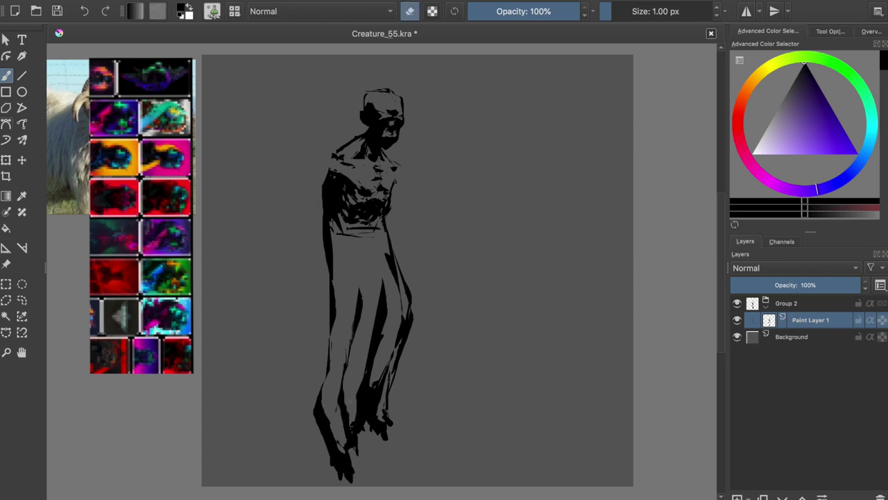
pyautogui.press('e')
# Step: Shade the hips and torso with dark strokes, erasing stray marks
pyautogui.moveTo(392, 288); pyautogui.dragTo(395, 364)
pyautogui.press('e')
pyautogui.moveTo(392, 253); pyautogui.dragTo(396, 290)
pyautogui.press('e')
pyautogui.moveTo(340, 274)
pyautogui.mouseDown()
pyautogui.moveTo(359, 294)
pyautogui.moveTo(336, 314)
pyautogui.mouseUp()
pyautogui.moveTo(362, 422); pyautogui.dragTo(364, 471)
pyautogui.moveTo(375, 400); pyautogui.dragTo(379, 380)
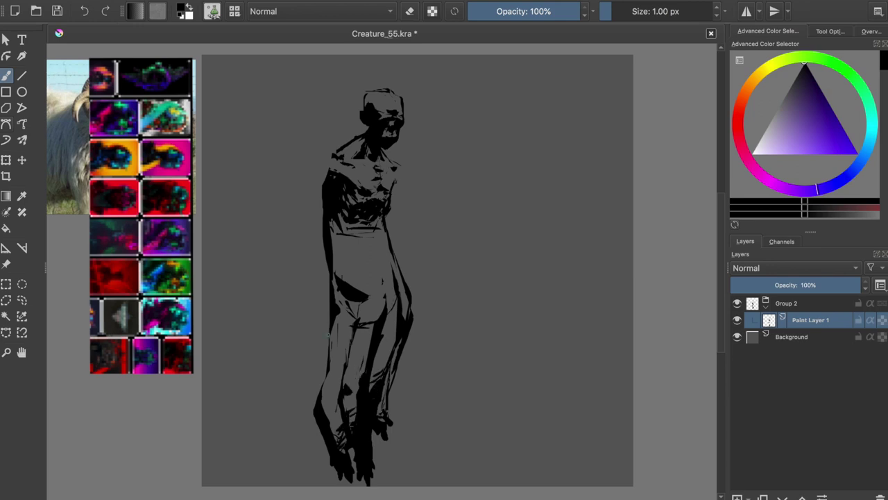
pyautogui.moveTo(383, 281)
pyautogui.mouseDown()
pyautogui.moveTo(350, 236)
pyautogui.moveTo(352, 277)
pyautogui.mouseUp()
pyautogui.press('e')
pyautogui.moveTo(374, 247)
pyautogui.mouseDown()
pyautogui.moveTo(347, 264)
pyautogui.moveTo(347, 299)
pyautogui.mouseUp()
pyautogui.press('e')
pyautogui.press('e')
# Step: Retouch small strokes on the hip, thigh and waist, alternating paint and erase
pyautogui.press('e')
pyautogui.press('e')
pyautogui.press('e')
pyautogui.press('e')
pyautogui.moveTo(338, 265); pyautogui.dragTo(341, 286)
pyautogui.press('e')
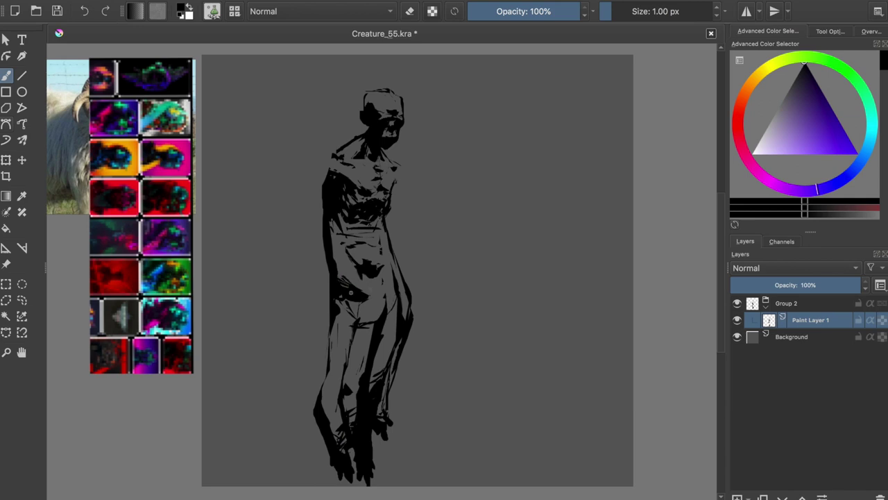
pyautogui.moveTo(365, 315); pyautogui.dragTo(393, 333)
pyautogui.press('e')
pyautogui.moveTo(338, 279); pyautogui.dragTo(358, 300)
pyautogui.press('e')
pyautogui.press('e')
pyautogui.moveTo(374, 271); pyautogui.dragTo(364, 258)
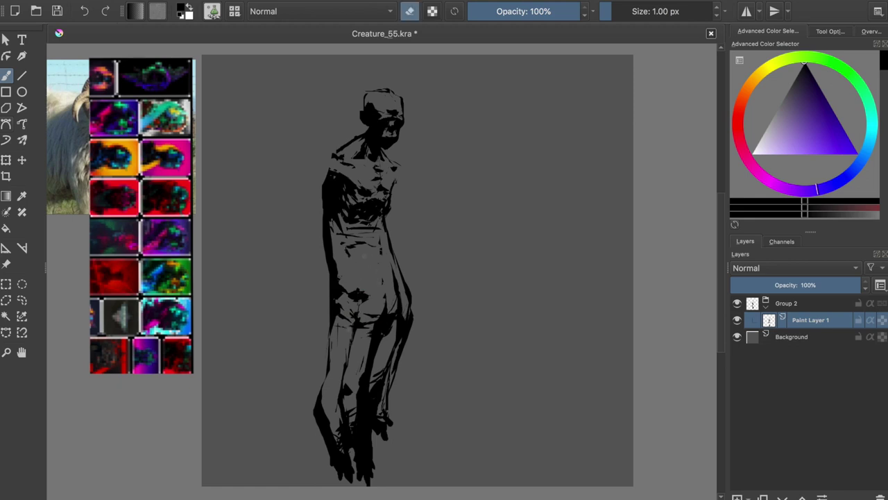
pyautogui.press('e')
pyautogui.moveTo(346, 305)
pyautogui.mouseDown()
pyautogui.moveTo(340, 267)
pyautogui.moveTo(389, 274)
pyautogui.moveTo(367, 284)
pyautogui.moveTo(379, 303)
pyautogui.mouseUp()
pyautogui.press('e')
pyautogui.press('e')
pyautogui.press('e')
pyautogui.press('e')
pyautogui.moveTo(377, 299)
pyautogui.mouseDown()
pyautogui.moveTo(385, 305)
pyautogui.moveTo(367, 301)
pyautogui.mouseUp()
pyautogui.press('e')
pyautogui.press('e')
pyautogui.moveTo(351, 304); pyautogui.dragTo(361, 311)
# Step: Darken the right hip and both legs, fill the lower-leg gap, and widen the left arm
pyautogui.moveTo(380, 276)
pyautogui.mouseDown()
pyautogui.moveTo(414, 319)
pyautogui.moveTo(381, 415)
pyautogui.moveTo(326, 444)
pyautogui.mouseUp()
pyautogui.moveTo(357, 408); pyautogui.dragTo(347, 425)
pyautogui.moveTo(372, 376); pyautogui.dragTo(374, 388)
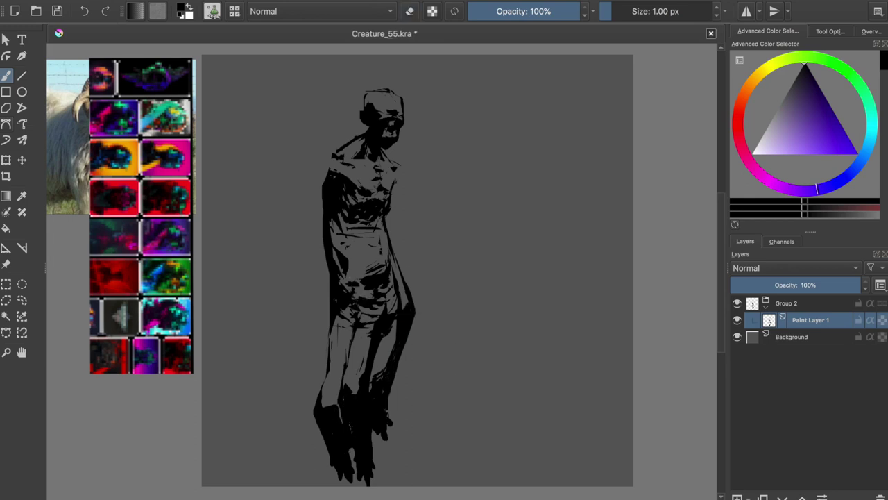
pyautogui.moveTo(326, 179); pyautogui.dragTo(312, 283)
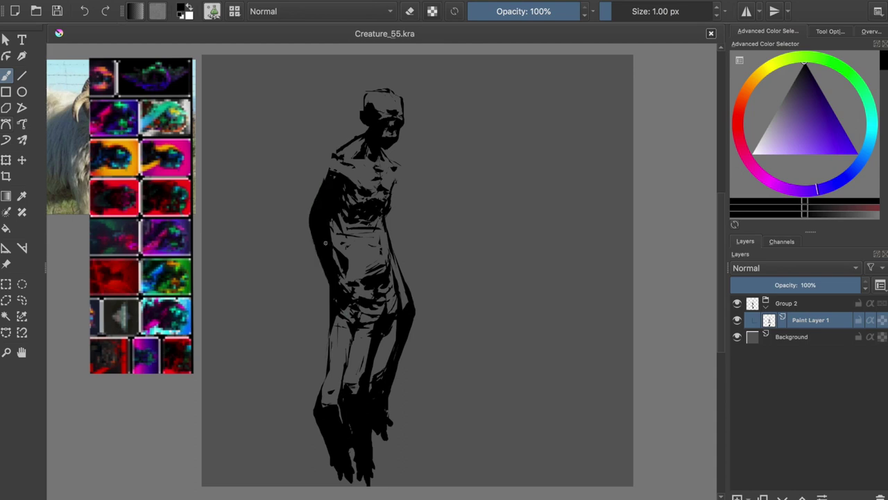
pyautogui.moveTo(416, 313); pyautogui.dragTo(393, 396)
pyautogui.press('e')
pyautogui.moveTo(394, 271); pyautogui.dragTo(406, 314)
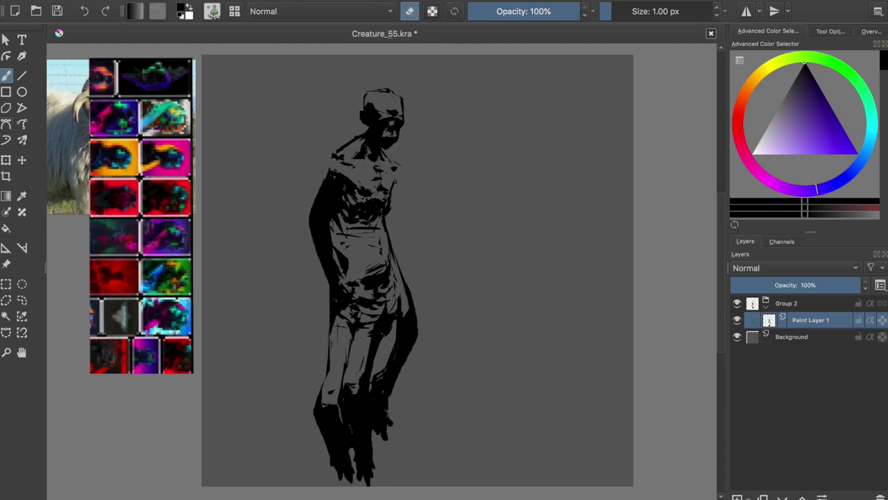
# Step: Lasso the leg, copy it, paste it as a new layer and mirror it horizontally
pyautogui.press('l')
pyautogui.moveTo(360, 472); pyautogui.dragTo(298, 480)
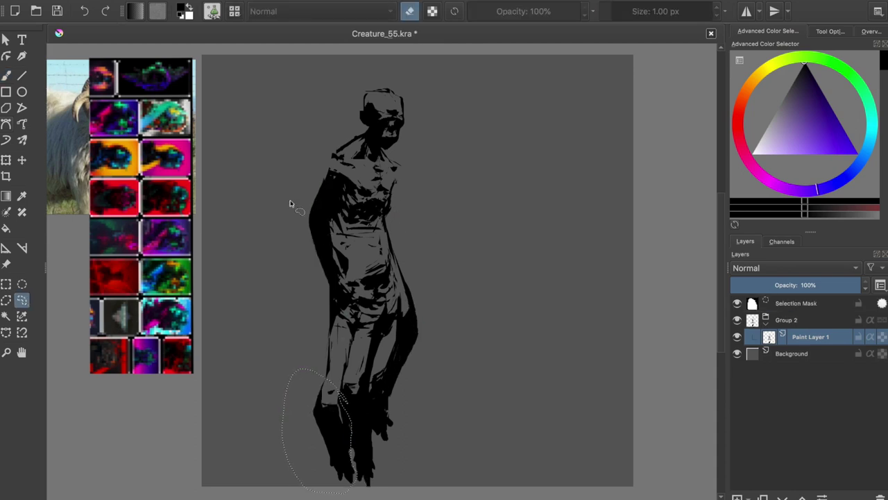
pyautogui.hotkey('ctrl', 'shift', 'a')
pyautogui.moveTo(312, 375); pyautogui.dragTo(313, 380)
pyautogui.hotkey('ctrl', 'c')
pyautogui.hotkey('ctrl', 'v')
pyautogui.click(376, 115)
# Step: Position the mirrored leg beside the others, fill its lower edge, and merge it down into Paint Layer 1
pyautogui.hotkey('ctrl', 't')
pyautogui.moveTo(368, 334); pyautogui.dragTo(349, 456)
pyautogui.press('b')
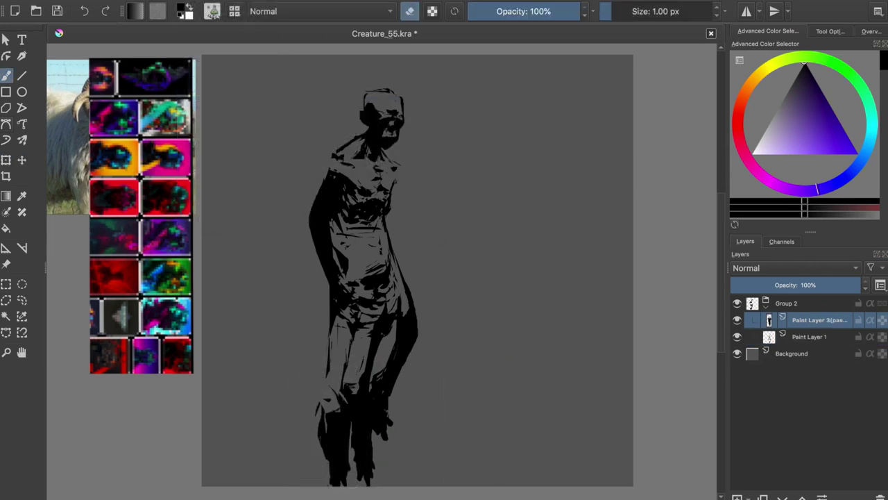
pyautogui.moveTo(343, 402); pyautogui.dragTo(322, 414)
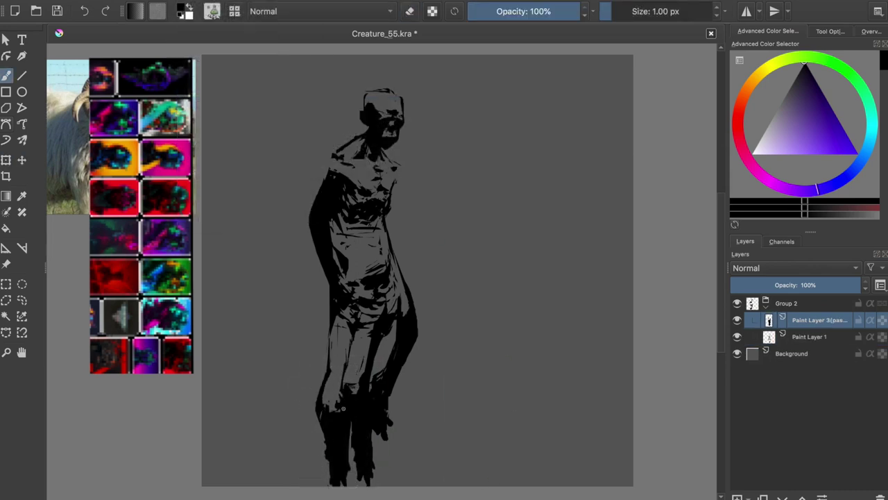
pyautogui.hotkey('ctrl', 'e')
# Step: Erase light gaps between the thighs, then enlarge and raise the whole figure
pyautogui.press('e')
pyautogui.moveTo(380, 338); pyautogui.dragTo(363, 404)
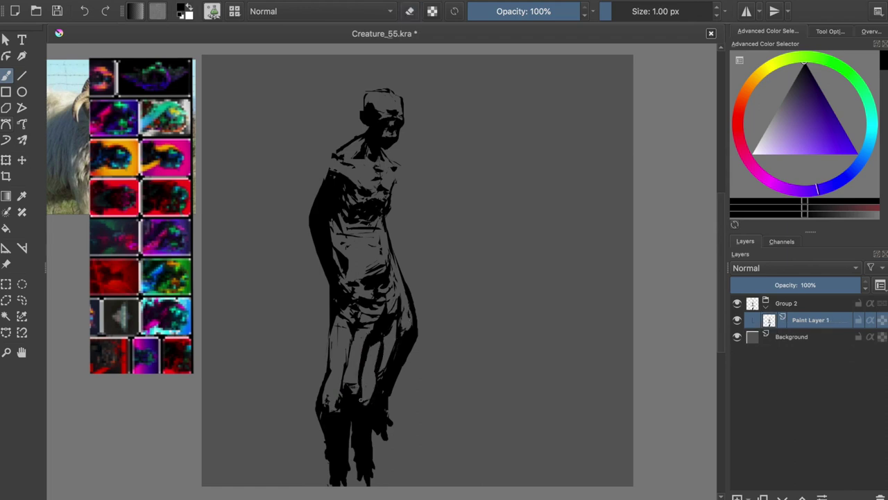
pyautogui.hotkey('ctrl', 't')
pyautogui.press('Return')
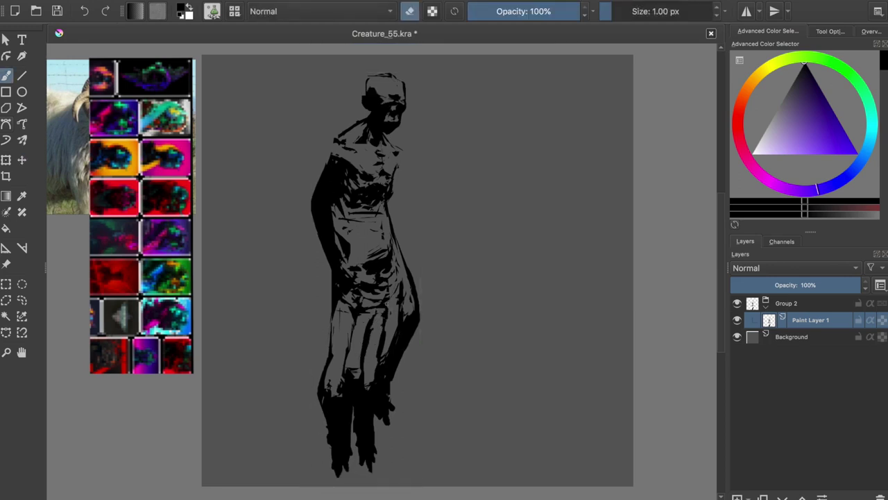
# Step: Fill the left shoulder and upper arm black, add a chest-edge stroke, and save
pyautogui.press('e')
pyautogui.moveTo(359, 206)
pyautogui.mouseDown()
pyautogui.moveTo(313, 149)
pyautogui.moveTo(334, 163)
pyautogui.moveTo(356, 130)
pyautogui.mouseUp()
pyautogui.press('e')
pyautogui.press('e')
# Step: Check the figure in mirrored view, add a dark stroke near the hip, and save
pyautogui.press('e')
pyautogui.press('e')
pyautogui.press('e')
pyautogui.moveTo(403, 153); pyautogui.dragTo(408, 167)
pyautogui.press('e')
pyautogui.press('e')
pyautogui.press('e')
pyautogui.press('e')
pyautogui.press('e')
pyautogui.press('e')
pyautogui.hotkey('ctrl', 's')
pyautogui.press('m')
pyautogui.press('m')
pyautogui.press('e')
pyautogui.press('e')
pyautogui.moveTo(406, 281); pyautogui.dragTo(397, 321)
pyautogui.press('e')
pyautogui.press('e')
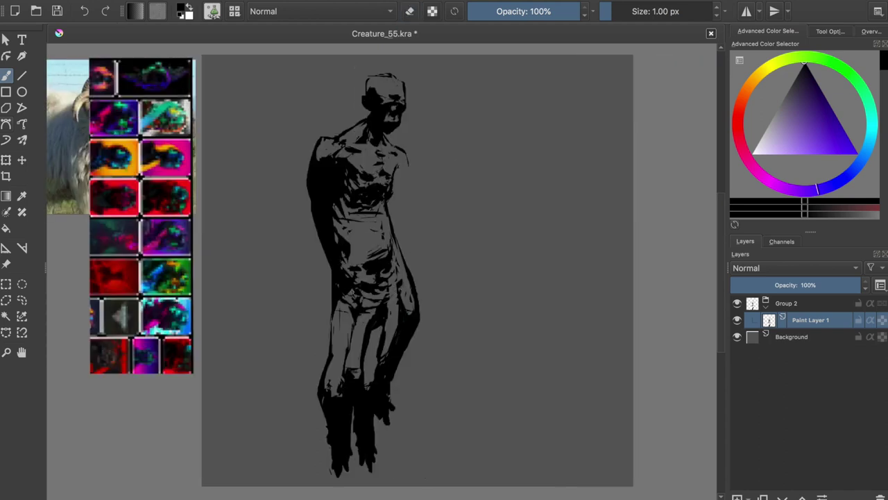
pyautogui.hotkey('ctrl', 's')
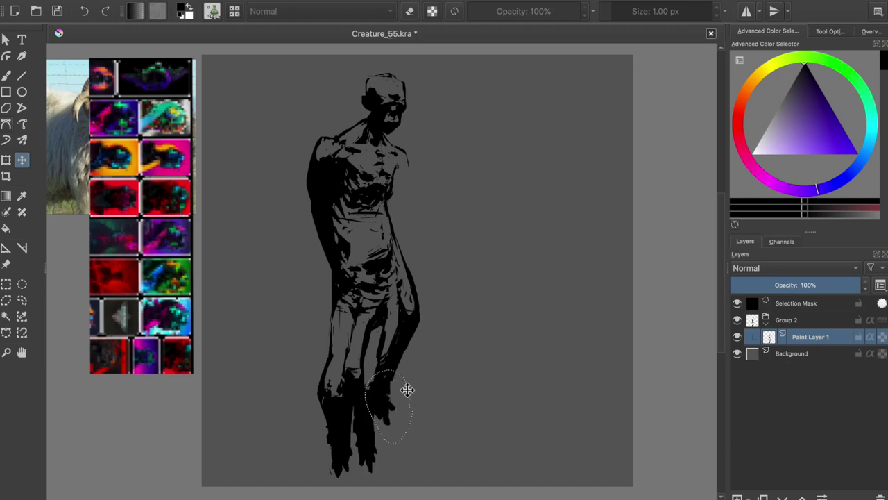
# Step: Erase a mark near the feet, paint dark fold strokes on the hip and lower torso, and save
pyautogui.press('e')
pyautogui.moveTo(366, 403); pyautogui.dragTo(374, 415)
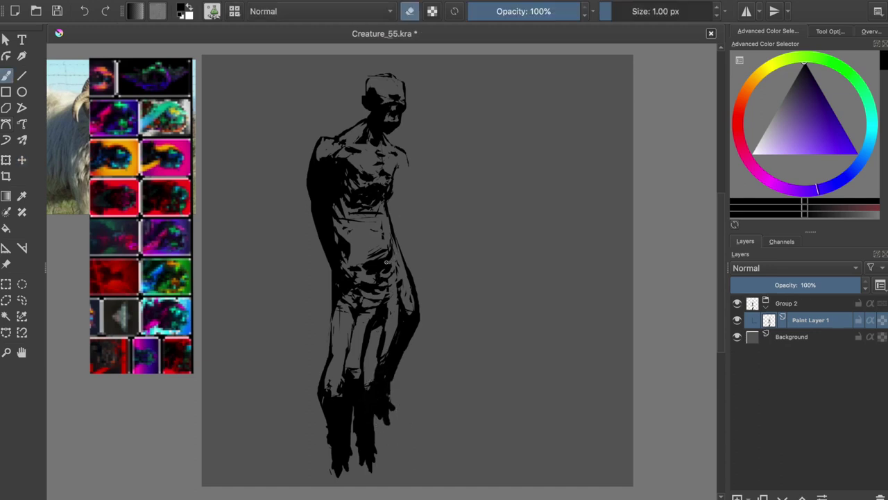
pyautogui.press('e')
pyautogui.press('e')
pyautogui.press('e')
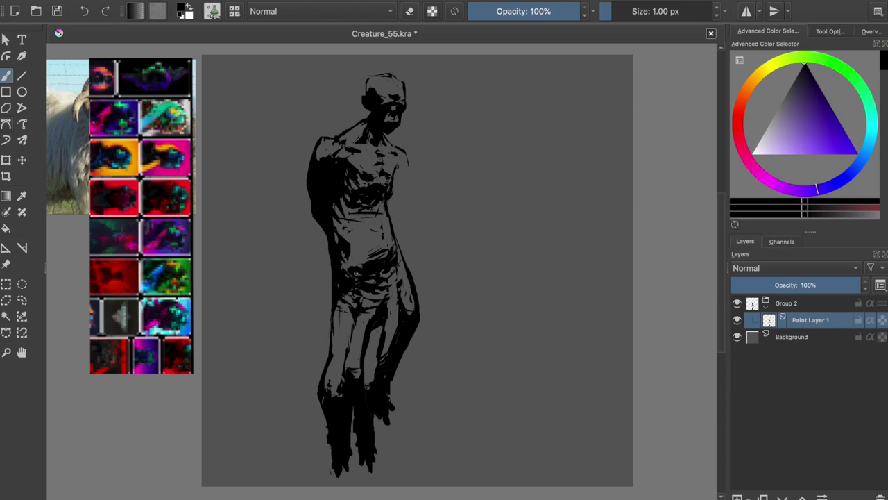
pyautogui.moveTo(340, 254); pyautogui.dragTo(367, 265)
pyautogui.moveTo(362, 296); pyautogui.dragTo(376, 302)
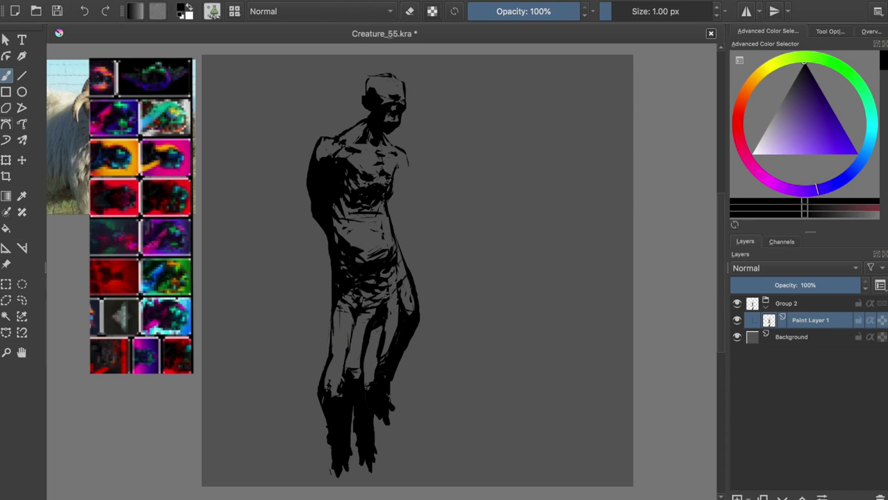
pyautogui.hotkey('ctrl', 's')
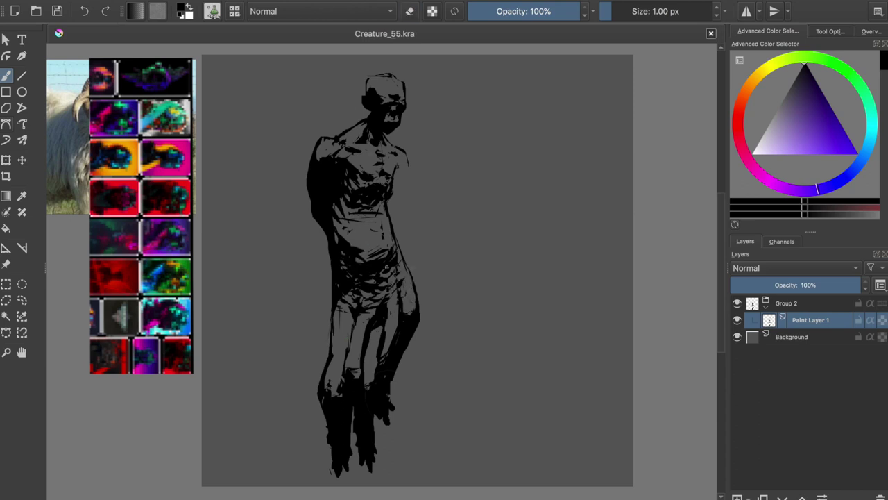
# Step: Try a long left arm with a hand and fingers, then undo it
pyautogui.moveTo(316, 142); pyautogui.dragTo(257, 368)
pyautogui.moveTo(320, 186); pyautogui.dragTo(248, 423)
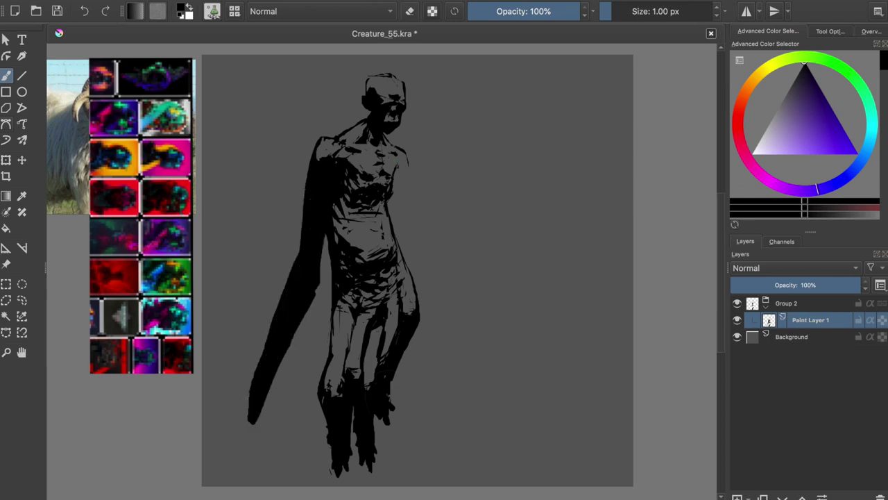
pyautogui.moveTo(251, 380); pyautogui.dragTo(244, 469)
pyautogui.moveTo(266, 395); pyautogui.dragTo(269, 430)
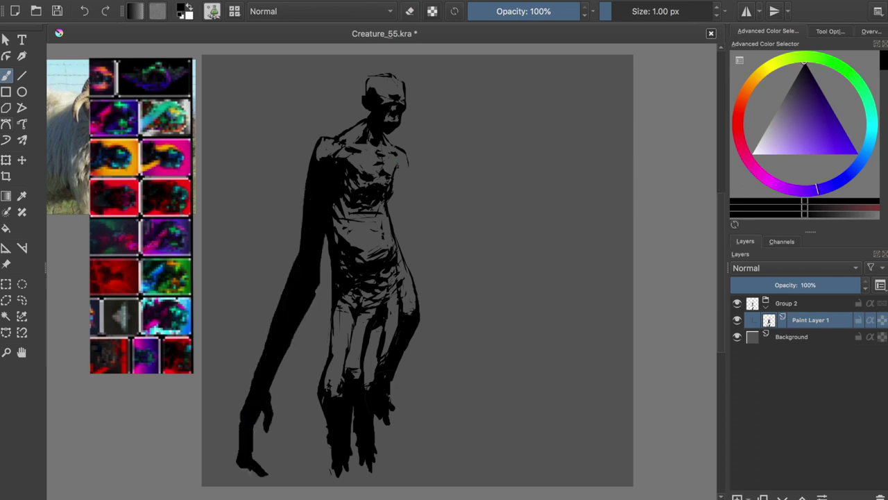
pyautogui.press('e')
pyautogui.hotkey('ctrl', 'z')
pyautogui.hotkey('ctrl', 'z')
pyautogui.hotkey('ctrl', 'z')
# Step: Touch up the dark marks on the creature's face, then save
pyautogui.press('e')
pyautogui.click(391, 121)
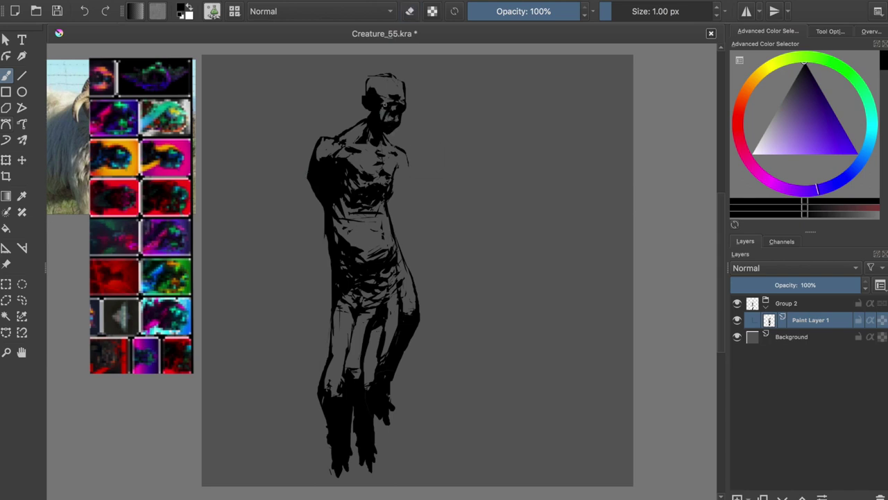
pyautogui.press('e')
pyautogui.click(384, 111)
pyautogui.press('e')
pyautogui.press('e')
pyautogui.press('e')
pyautogui.click(395, 115)
pyautogui.click(379, 115)
pyautogui.press('e')
pyautogui.click(391, 122)
pyautogui.press('e')
# Step: Refine the face, check it mirrored, and try then undo a trim of the left shoulder
pyautogui.press('e')
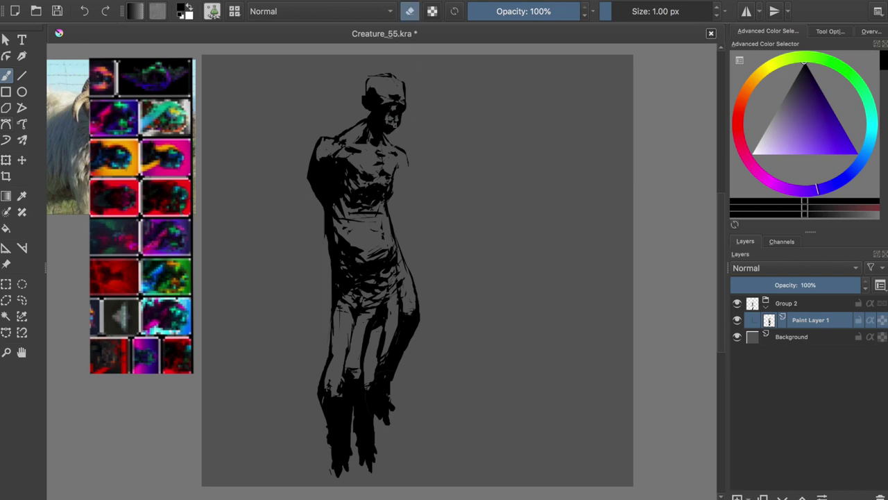
pyautogui.hotkey('ctrl', 's')
pyautogui.click(346, 190)
pyautogui.press('e')
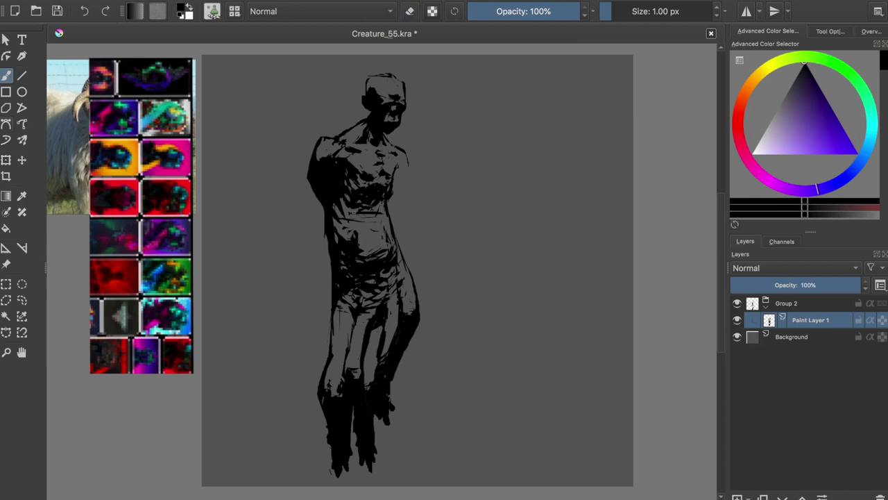
pyautogui.press('m')
pyautogui.press('e')
pyautogui.press('e')
pyautogui.press('e')
pyautogui.press('e')
pyautogui.press('e')
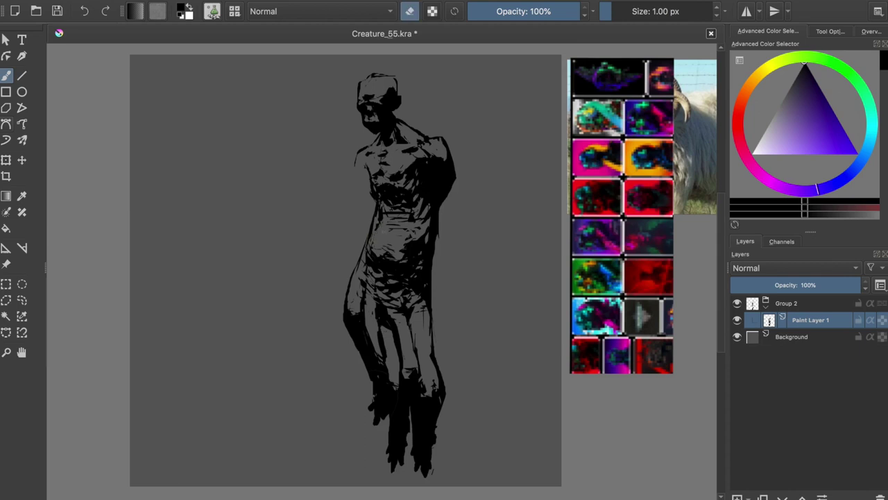
pyautogui.press('e')
pyautogui.press('m')
pyautogui.moveTo(321, 205); pyautogui.dragTo(324, 291)
pyautogui.hotkey('ctrl', 'z')
# Step: Mark near the shoulder, lighten beside the eye, and undo trial strokes down the left side
pyautogui.press('e')
pyautogui.moveTo(312, 151); pyautogui.dragTo(312, 196)
pyautogui.press('e')
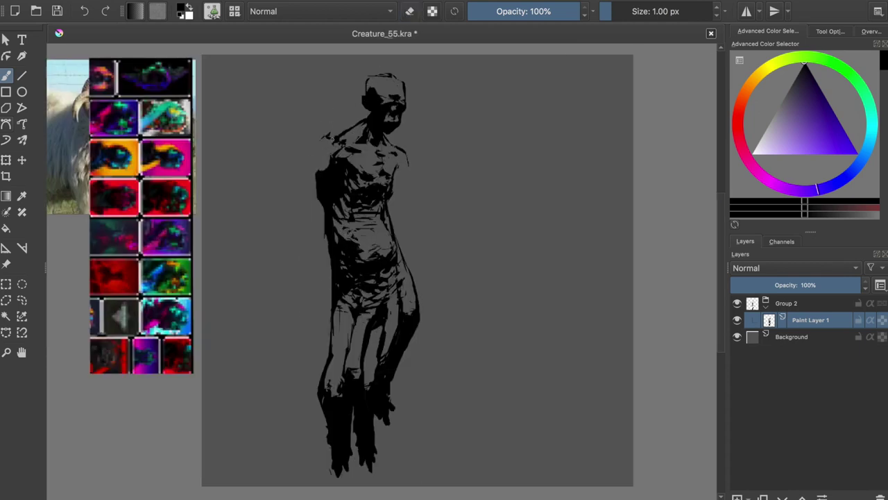
pyautogui.moveTo(319, 174); pyautogui.dragTo(303, 337)
pyautogui.moveTo(324, 212); pyautogui.dragTo(278, 472)
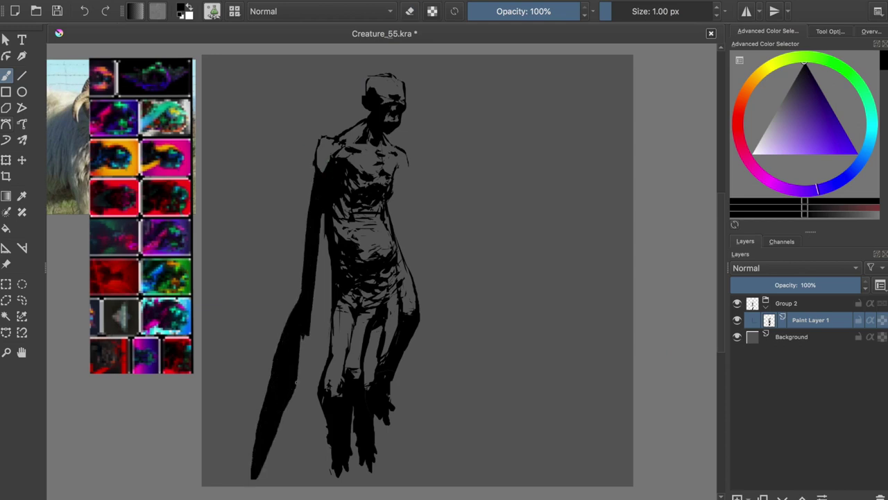
pyautogui.hotkey('ctrl', 'z')
pyautogui.hotkey('ctrl', 'z')
pyautogui.press('e')
pyautogui.moveTo(395, 104); pyautogui.dragTo(391, 111)
pyautogui.press('e')
pyautogui.hotkey('ctrl', 's')
pyautogui.moveTo(326, 205); pyautogui.dragTo(262, 381)
pyautogui.hotkey('ctrl', 'z')
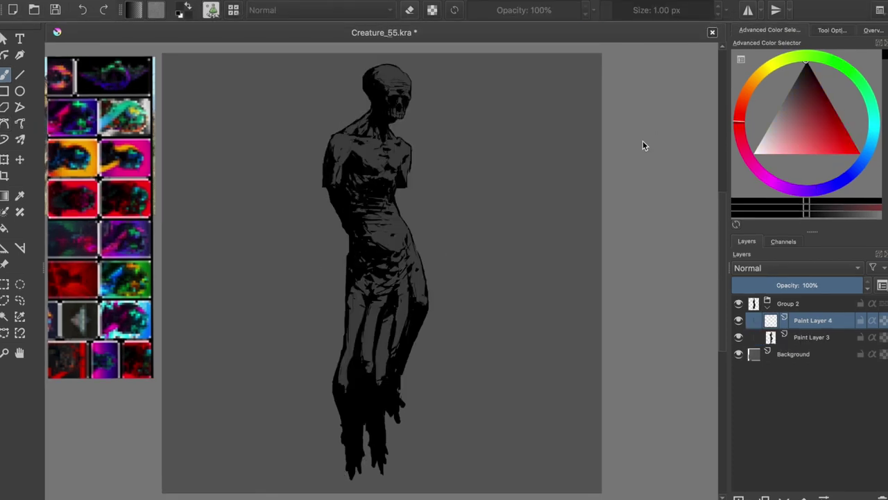
# Step: Pick a pale pink and rename Paint Layer 4 to 'Rim'
pyautogui.click(766, 129)
pyautogui.doubleClick(812, 320)
pyautogui.write('Rim')
pyautogui.press('Return')
# Step: Paint pale pink rim light along the head's and torso's left edges
pyautogui.moveTo(364, 75)
pyautogui.mouseDown()
pyautogui.moveTo(367, 110)
pyautogui.moveTo(349, 125)
pyautogui.moveTo(323, 184)
pyautogui.mouseUp()
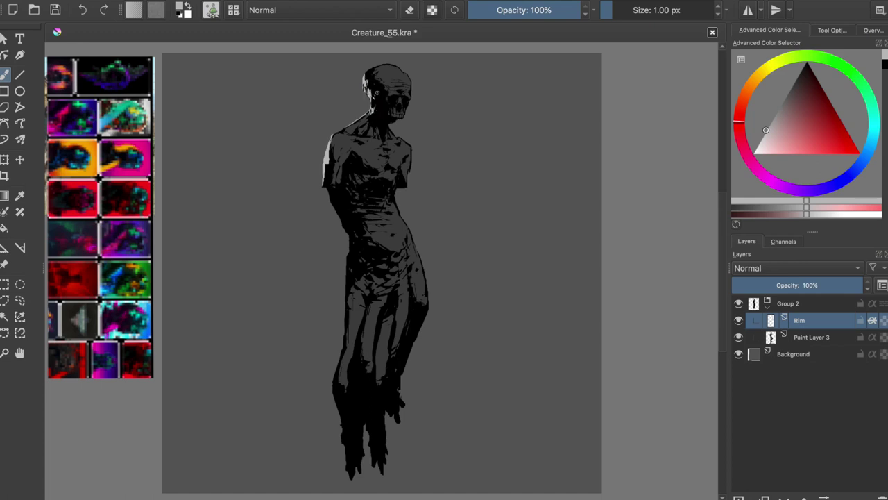
pyautogui.press('e')
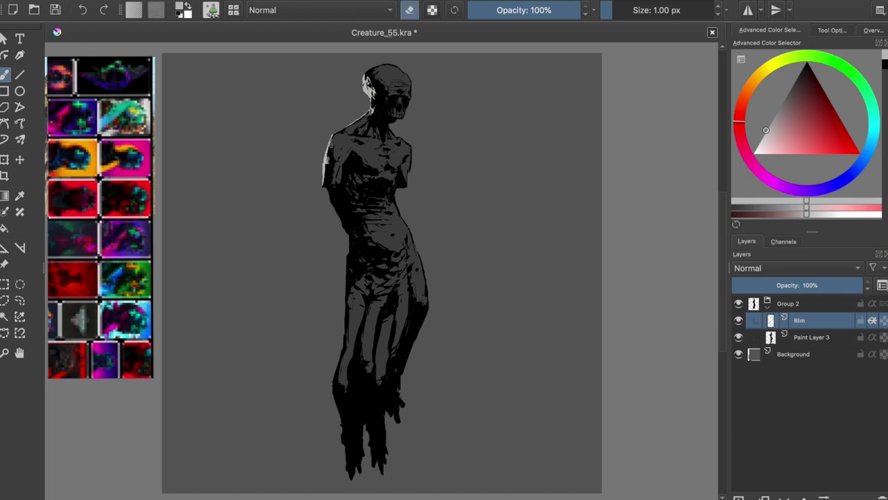
pyautogui.press('e')
pyautogui.press('m')
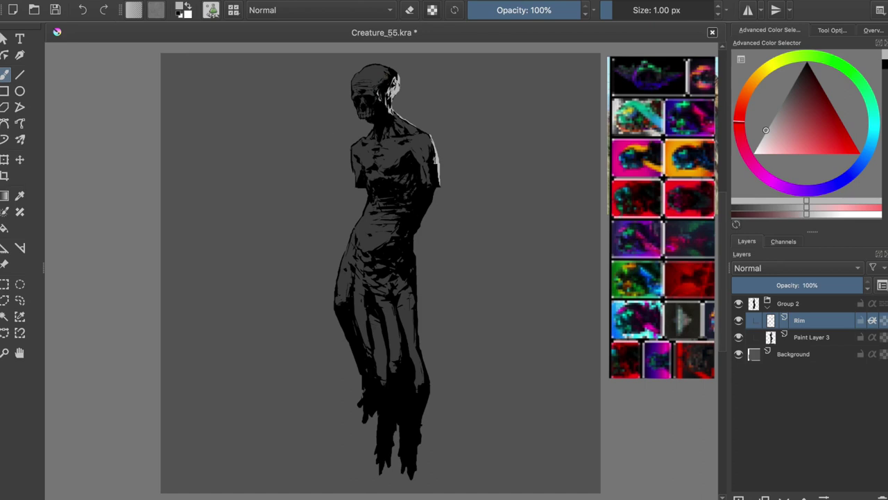
pyautogui.press('m')
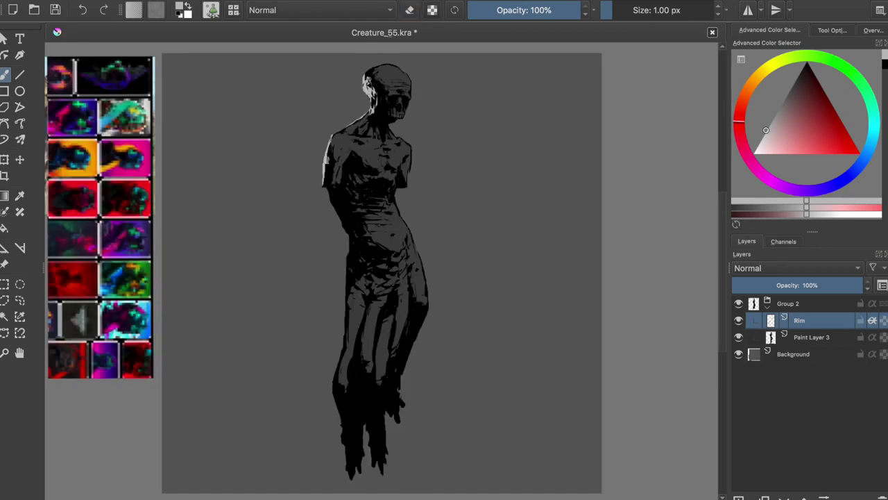
pyautogui.moveTo(327, 188)
pyautogui.mouseDown()
pyautogui.moveTo(347, 236)
pyautogui.moveTo(336, 378)
pyautogui.mouseUp()
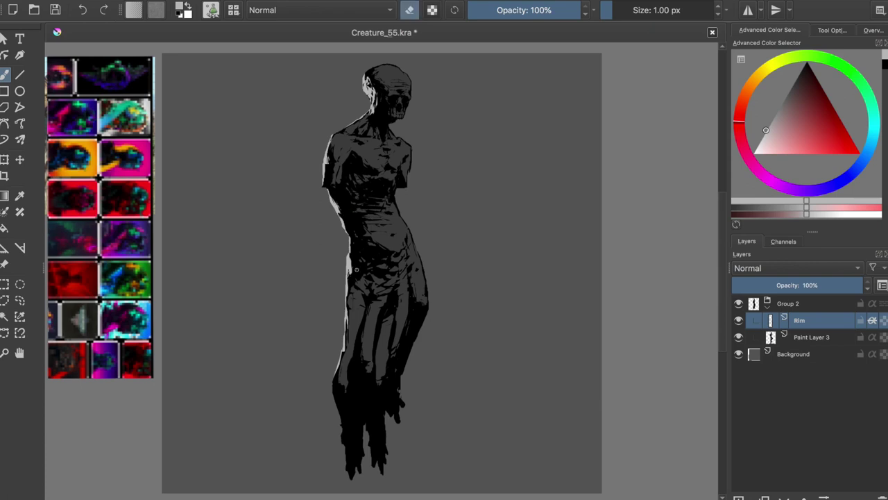
# Step: Paint rim light along the outer and inner leg edges
pyautogui.press('m')
pyautogui.moveTo(430, 374); pyautogui.dragTo(415, 447)
pyautogui.press('e')
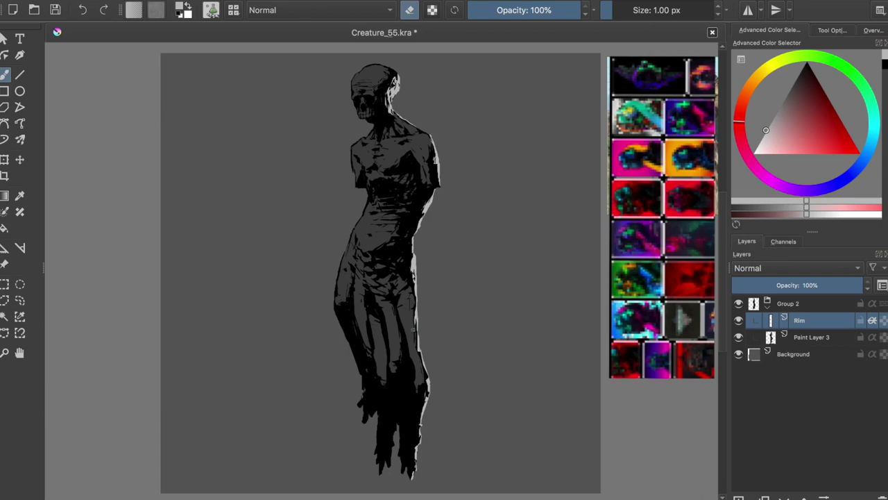
pyautogui.press('e')
pyautogui.moveTo(396, 426); pyautogui.dragTo(391, 465)
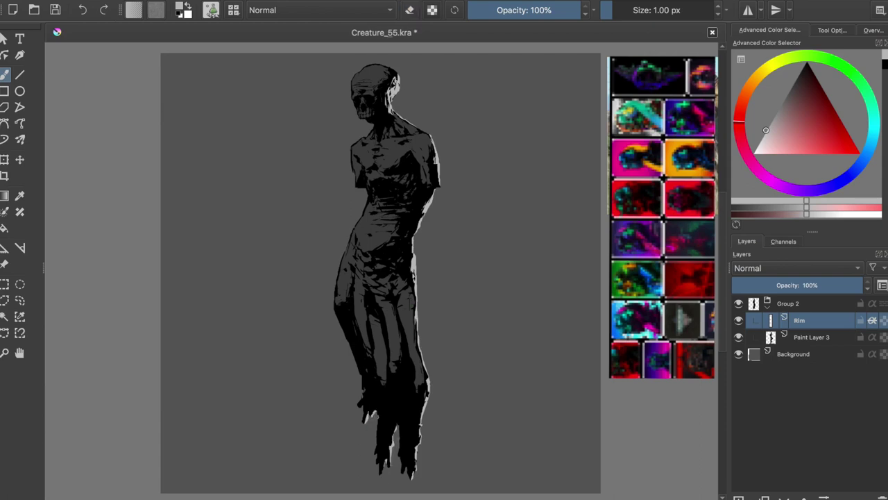
pyautogui.press('e')
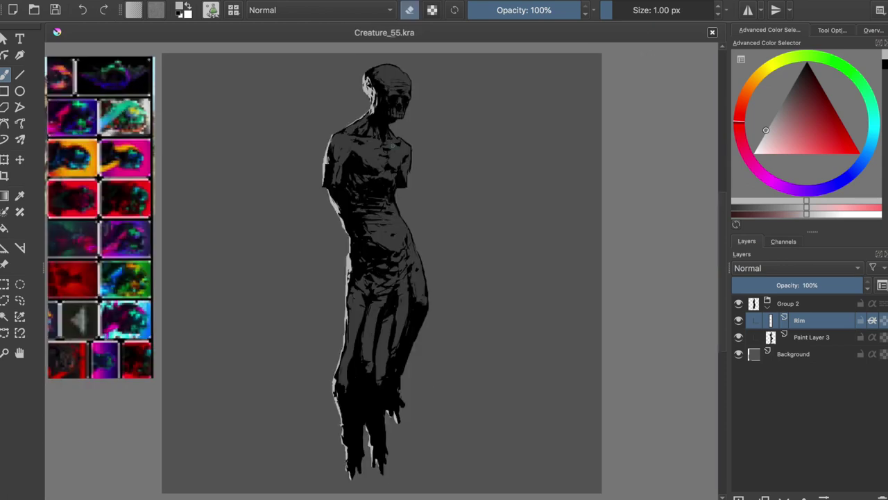
pyautogui.press('m')
pyautogui.press('e')
pyautogui.moveTo(362, 318); pyautogui.dragTo(361, 347)
# Step: Check the rim lighting in mirrored view and add a new paint layer above Rim
pyautogui.press('e')
pyautogui.press('e')
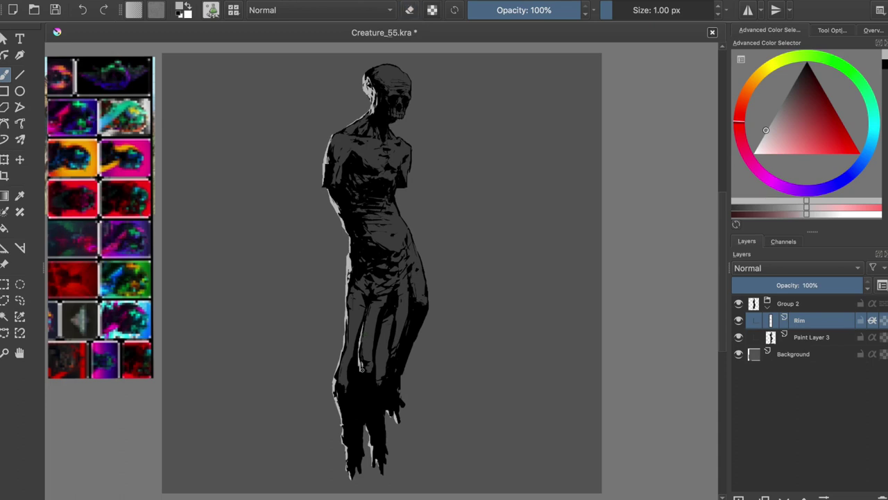
pyautogui.press('e')
pyautogui.press('e')
pyautogui.press('e')
pyautogui.press('m')
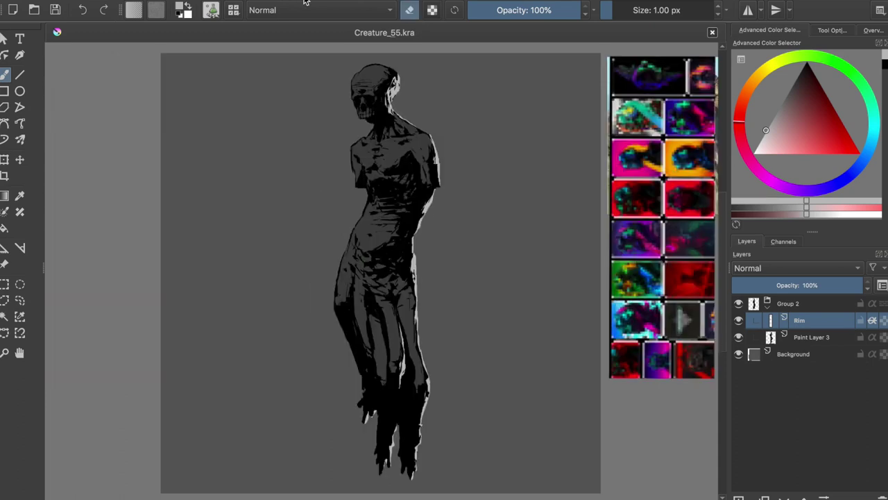
pyautogui.press('m')
pyautogui.press('e')
pyautogui.press('e')
pyautogui.press('e')
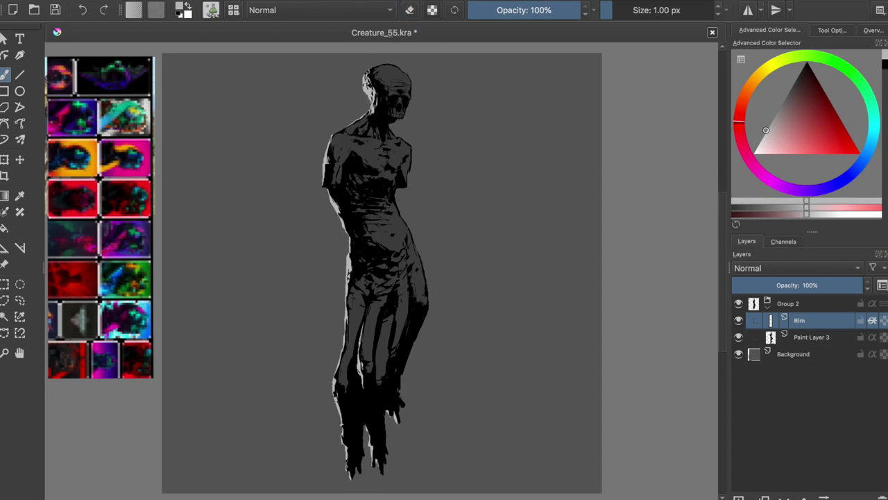
pyautogui.press('e')
pyautogui.press('e')
pyautogui.press('e')
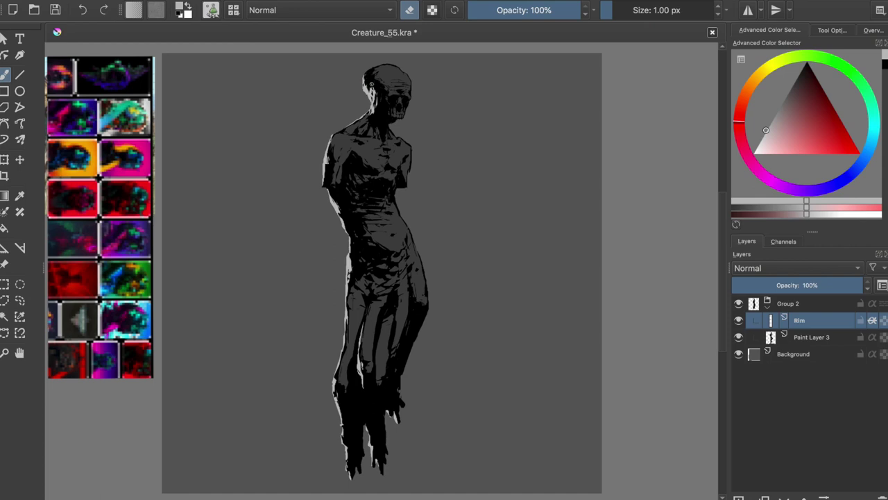
pyautogui.press('e')
pyautogui.press('m')
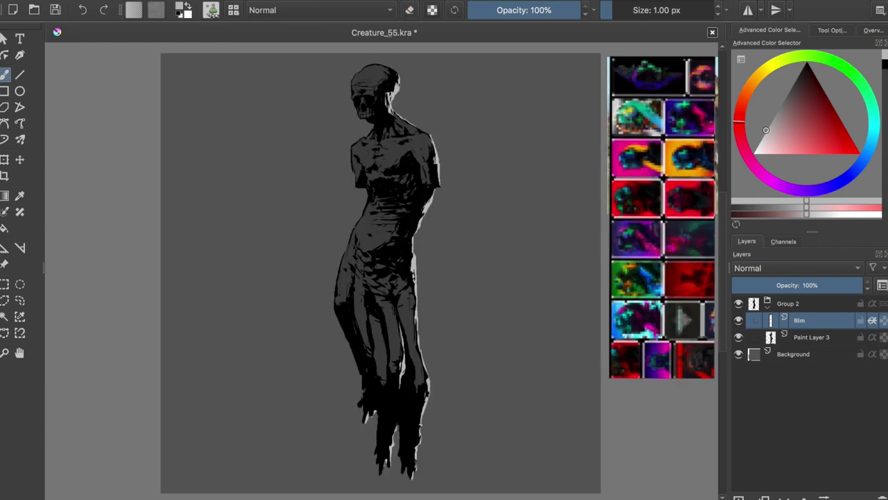
pyautogui.press('Insert')
# Step: Reset the colour to black and block in a dark hood shape around the head
pyautogui.press('d')
pyautogui.moveTo(395, 70)
pyautogui.mouseDown()
pyautogui.moveTo(418, 104)
pyautogui.moveTo(393, 133)
pyautogui.mouseUp()
pyautogui.moveTo(342, 96)
pyautogui.mouseDown()
pyautogui.moveTo(358, 69)
pyautogui.moveTo(357, 139)
pyautogui.mouseUp()
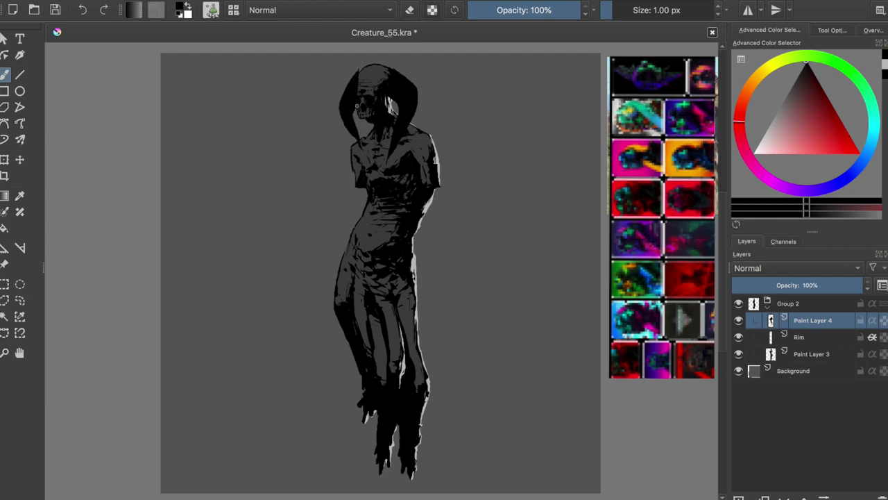
pyautogui.press('e')
pyautogui.press('m')
pyautogui.press('e')
pyautogui.moveTo(421, 101); pyautogui.dragTo(402, 156)
# Step: Add small dark strokes along the hood's edge and around the head
pyautogui.press('e')
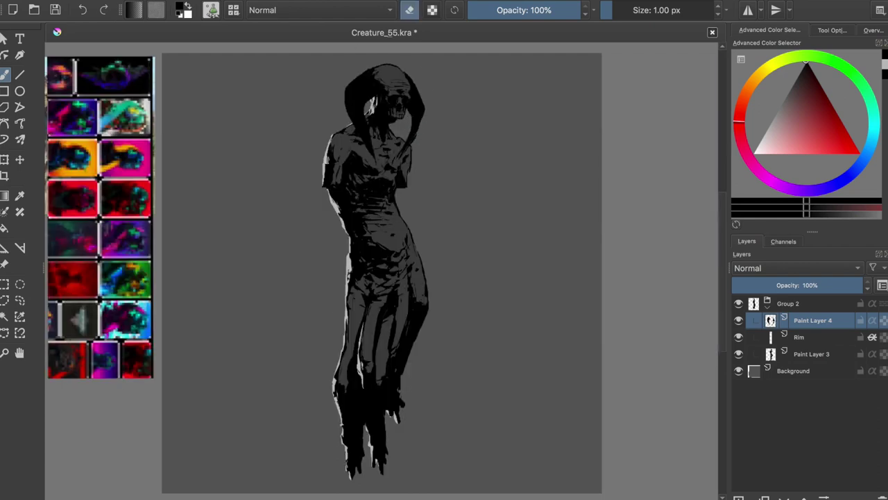
pyautogui.press('e')
pyautogui.moveTo(421, 106); pyautogui.dragTo(424, 114)
pyautogui.press('e')
pyautogui.press('m')
pyautogui.press('e')
pyautogui.moveTo(402, 67); pyautogui.dragTo(383, 81)
pyautogui.press('e')
pyautogui.press('e')
# Step: Shape long black curving horns over the head, thicken the right horn, and round the head's top
pyautogui.moveTo(400, 120)
pyautogui.mouseDown()
pyautogui.moveTo(358, 208)
pyautogui.moveTo(343, 208)
pyautogui.mouseUp()
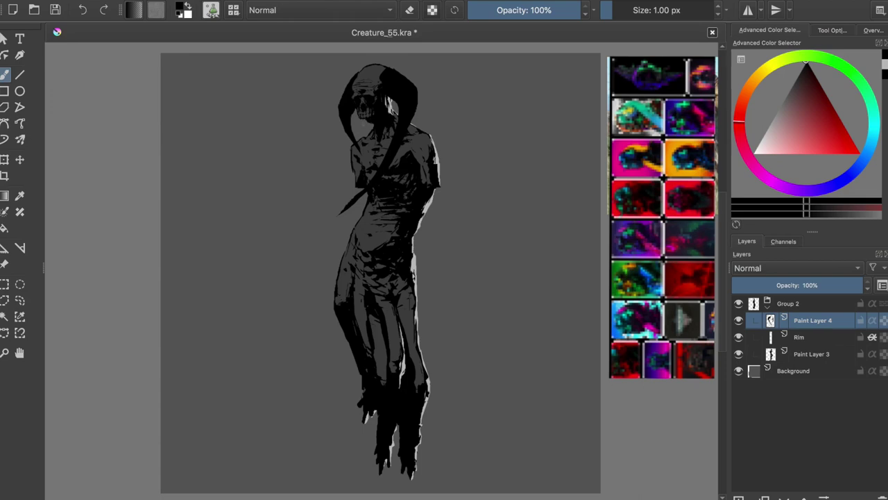
pyautogui.press('m')
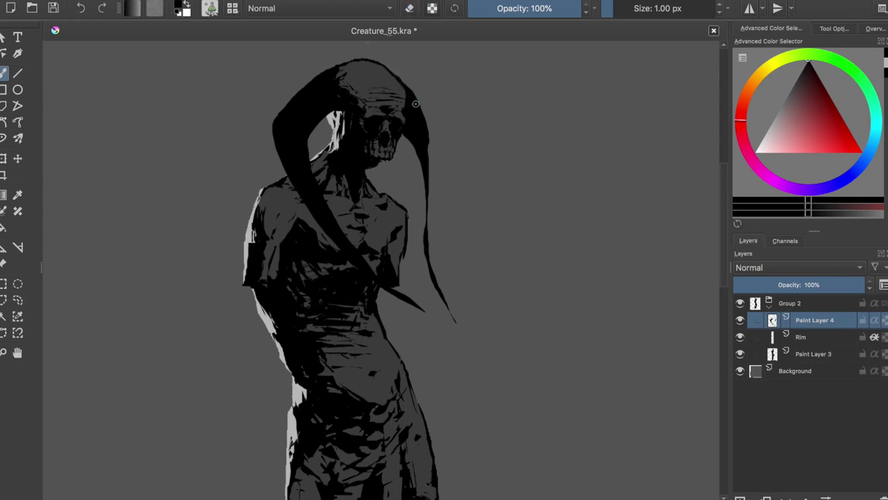
pyautogui.press('e')
pyautogui.moveTo(430, 130); pyautogui.dragTo(433, 283)
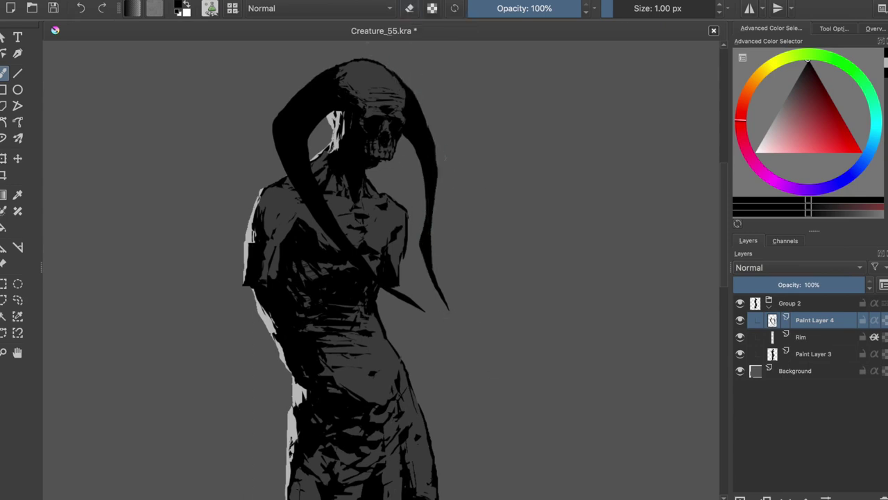
pyautogui.moveTo(436, 275)
pyautogui.mouseDown()
pyautogui.moveTo(428, 104)
pyautogui.moveTo(441, 194)
pyautogui.moveTo(439, 236)
pyautogui.moveTo(425, 256)
pyautogui.moveTo(438, 262)
pyautogui.moveTo(432, 120)
pyautogui.moveTo(439, 250)
pyautogui.mouseUp()
pyautogui.press('e')
pyautogui.press('e')
pyautogui.press('e')
pyautogui.press('m')
pyautogui.press('m')
pyautogui.press('e')
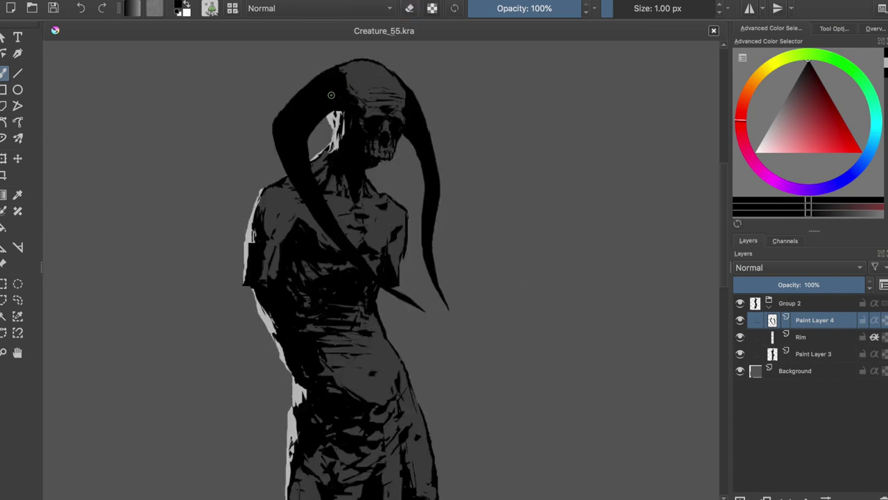
pyautogui.moveTo(355, 68); pyautogui.dragTo(350, 77)
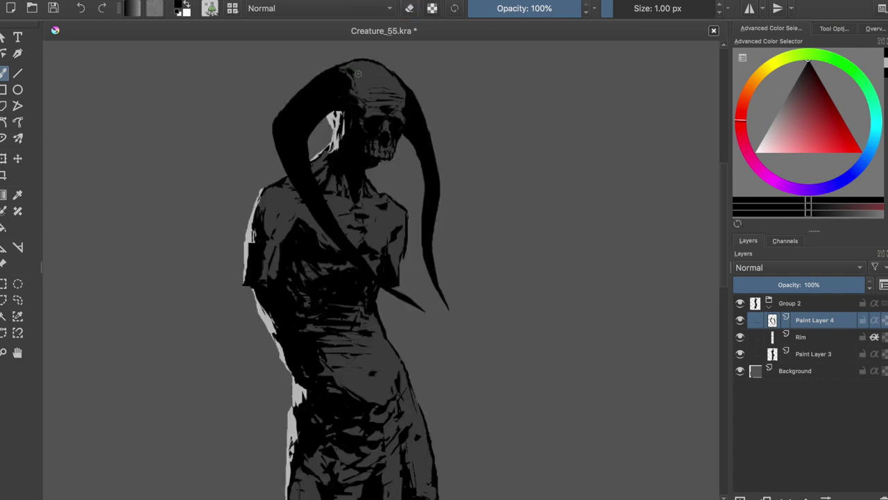
# Step: Touch up strokes near the head and move the horn layer to the top of the stack
pyautogui.press('e')
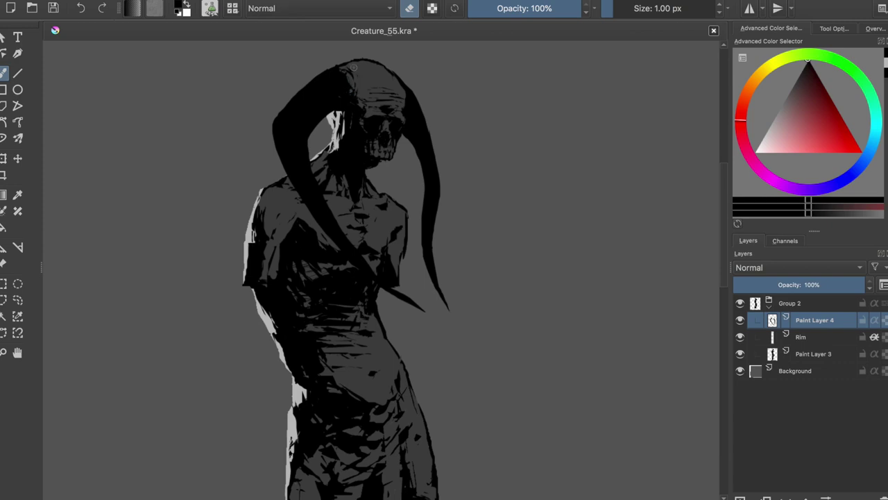
pyautogui.press('m')
pyautogui.moveTo(368, 77); pyautogui.dragTo(361, 85)
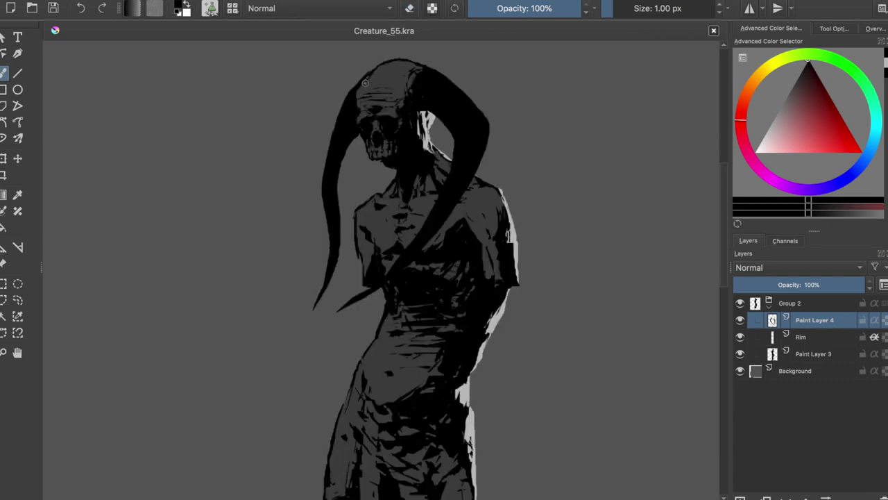
pyautogui.press('m')
pyautogui.hotkey('ctrl', 'pageup')
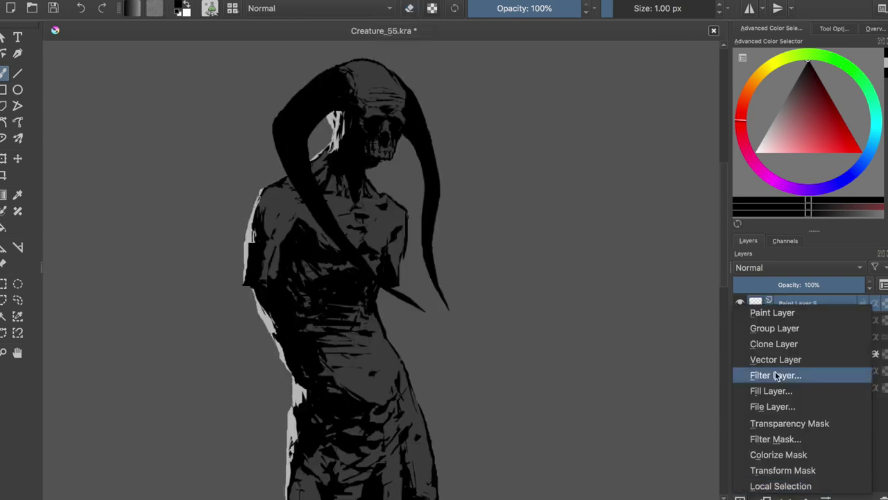
# Step: Group the horns with a clipped layer, fill them grey, and set black as the paint colour
pyautogui.hotkey('ctrl', 'shift', 'g')
pyautogui.keyDown('ctrl'); pyautogui.click(287, 192); pyautogui.keyUp('ctrl')
pyautogui.hotkey('shift', 'BackSpace')
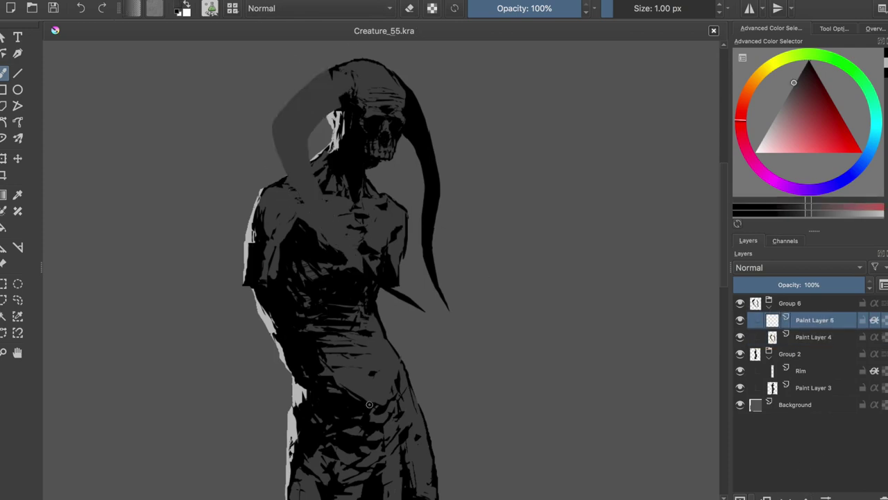
pyautogui.keyDown('ctrl'); pyautogui.click(260, 301); pyautogui.keyUp('ctrl')
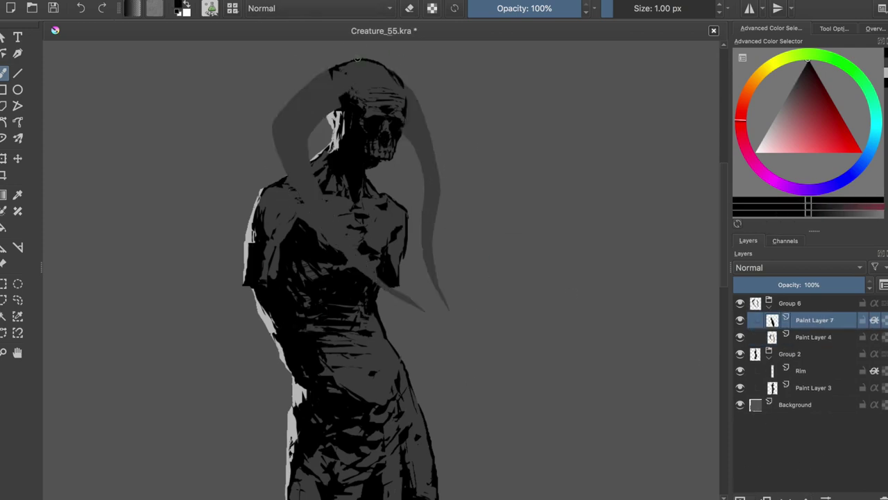
pyautogui.press('e')
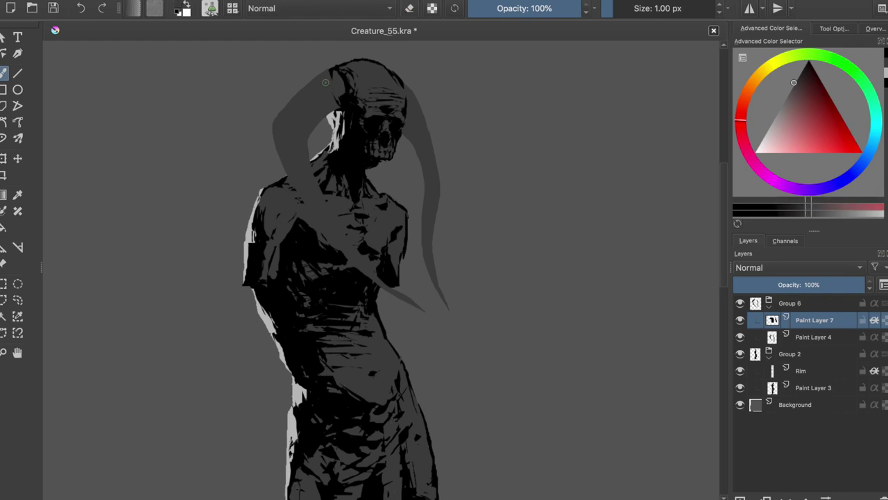
pyautogui.press('e')
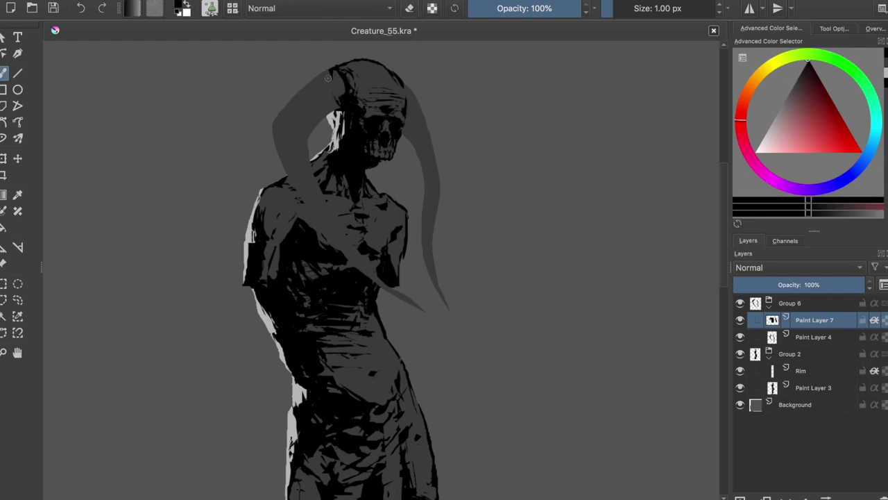
# Step: Paint dark outline strokes along the edges of both horns and save
pyautogui.moveTo(327, 71)
pyautogui.mouseDown()
pyautogui.moveTo(274, 125)
pyautogui.moveTo(316, 220)
pyautogui.moveTo(423, 309)
pyautogui.mouseUp()
pyautogui.moveTo(336, 104); pyautogui.dragTo(307, 148)
pyautogui.moveTo(401, 120)
pyautogui.mouseDown()
pyautogui.moveTo(420, 169)
pyautogui.moveTo(432, 284)
pyautogui.moveTo(447, 309)
pyautogui.mouseUp()
pyautogui.moveTo(427, 186); pyautogui.dragTo(426, 250)
pyautogui.moveTo(306, 148)
pyautogui.mouseDown()
pyautogui.moveTo(325, 197)
pyautogui.moveTo(388, 283)
pyautogui.mouseUp()
pyautogui.moveTo(432, 254); pyautogui.dragTo(437, 204)
pyautogui.hotkey('ctrl', 's')
# Step: Paint small rib strokes at the top of the left horn, undoing a first attempt, and save
pyautogui.click(740, 320)
pyautogui.click(740, 320)
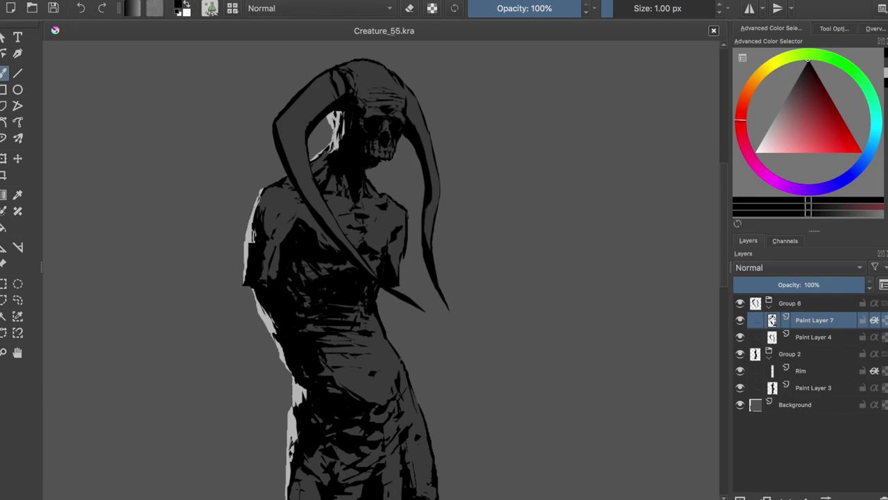
pyautogui.moveTo(318, 76)
pyautogui.mouseDown()
pyautogui.moveTo(331, 104)
pyautogui.moveTo(303, 140)
pyautogui.moveTo(304, 165)
pyautogui.moveTo(330, 218)
pyautogui.mouseUp()
pyautogui.moveTo(332, 229); pyautogui.dragTo(347, 242)
pyautogui.hotkey('ctrl', 'z')
pyautogui.hotkey('ctrl', 'z')
pyautogui.hotkey('ctrl', 'z')
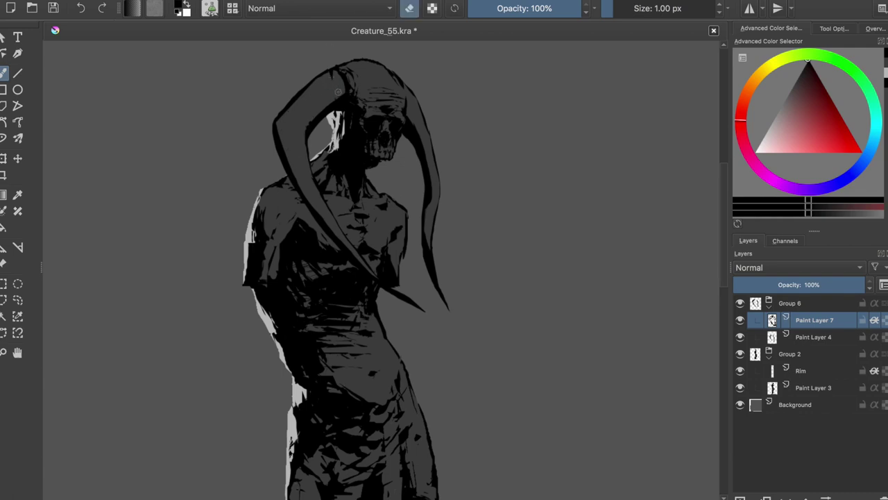
pyautogui.press('pagedown')
pyautogui.press('d')
pyautogui.press('pageup')
pyautogui.hotkey('ctrl', 's')
pyautogui.moveTo(336, 72)
pyautogui.mouseDown()
pyautogui.moveTo(337, 86)
pyautogui.moveTo(320, 94)
pyautogui.moveTo(302, 132)
pyautogui.moveTo(304, 161)
pyautogui.mouseUp()
# Step: Paint rib stripes down the left horn and on the right horn, mirror-checking and saving
pyautogui.moveTo(290, 159); pyautogui.dragTo(303, 166)
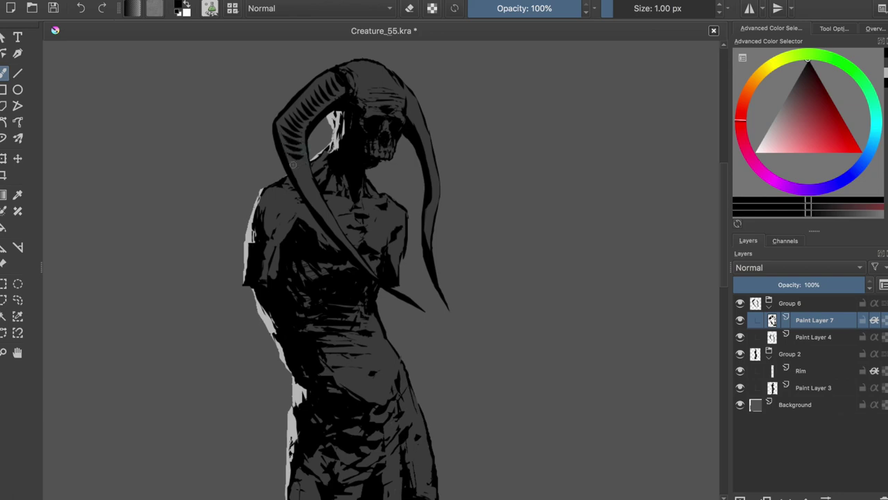
pyautogui.hotkey('ctrl', 's')
pyautogui.moveTo(304, 186); pyautogui.dragTo(330, 211)
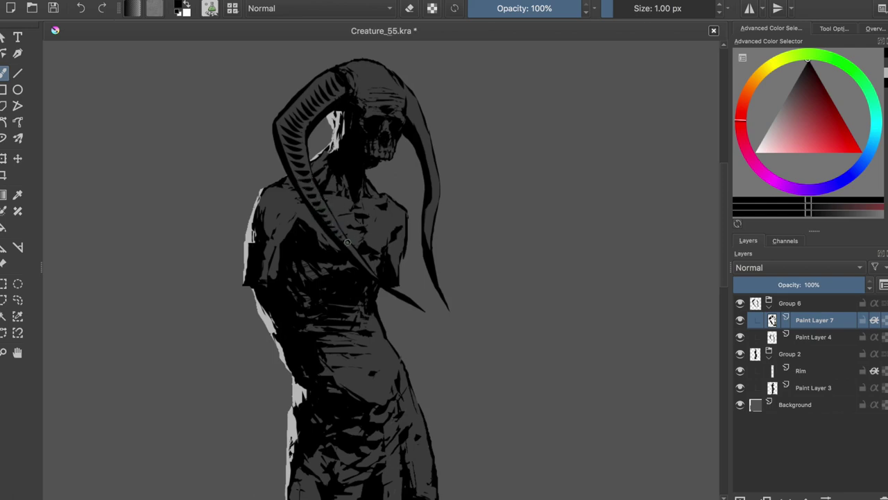
pyautogui.press('m')
pyautogui.press('m')
pyautogui.hotkey('ctrl', 's')
pyautogui.moveTo(413, 114)
pyautogui.mouseDown()
pyautogui.moveTo(415, 102)
pyautogui.moveTo(414, 131)
pyautogui.moveTo(426, 142)
pyautogui.moveTo(434, 179)
pyautogui.moveTo(431, 235)
pyautogui.mouseUp()
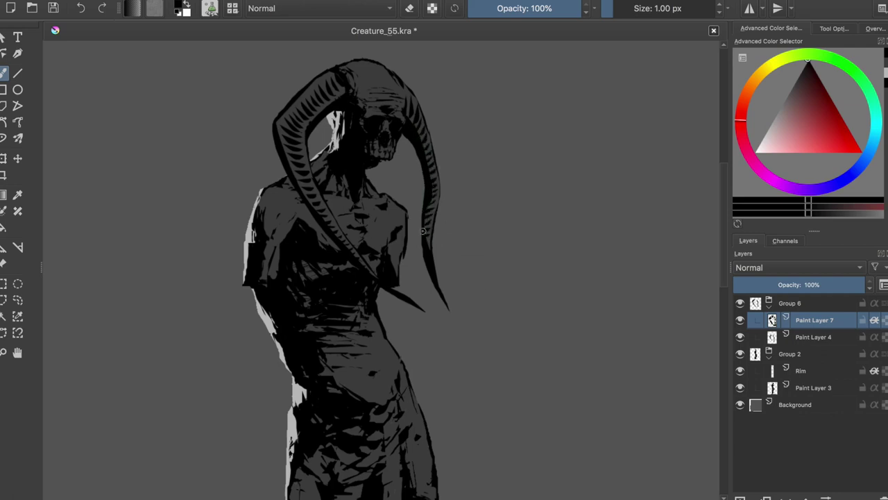
pyautogui.press('m')
pyautogui.press('m')
pyautogui.press('m')
# Step: Erase stray marks along the left horn's top edge, checking in the mirrored view
pyautogui.press('m')
pyautogui.press('e')
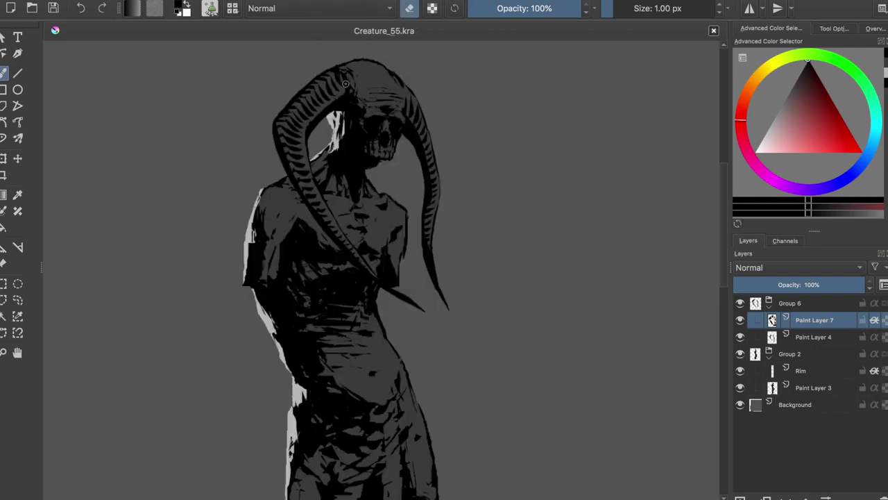
pyautogui.hotkey('ctrl', 's')
pyautogui.press('m')
pyautogui.press('m')
pyautogui.click(332, 94)
pyautogui.moveTo(330, 109); pyautogui.dragTo(312, 113)
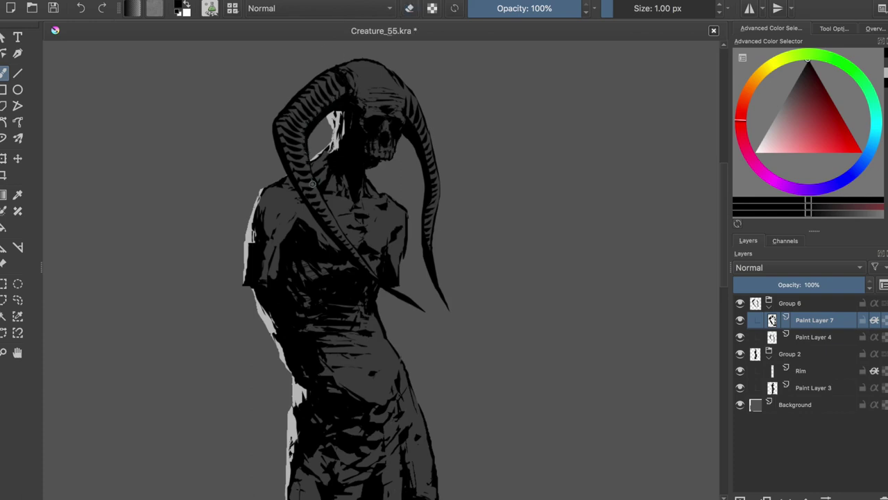
pyautogui.press('m')
pyautogui.press('m')
pyautogui.press('m')
pyautogui.press('m')
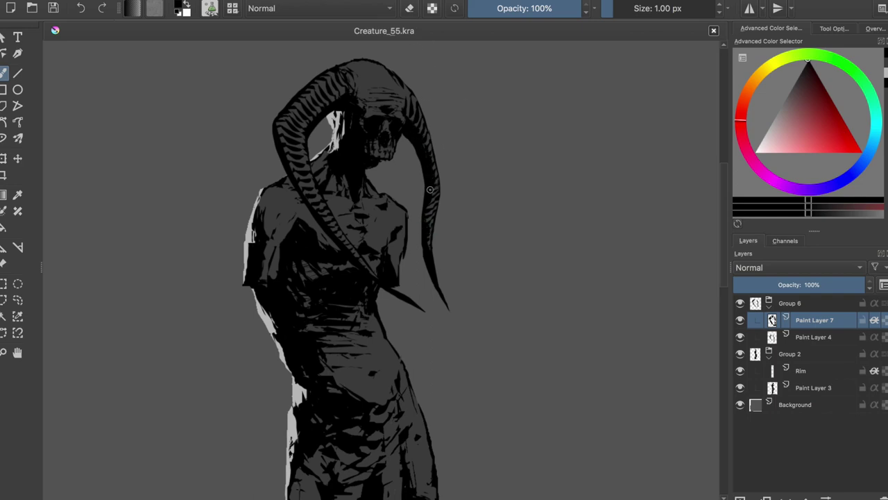
# Step: Choose the fine 1 px painting brush from the quick brush palette
pyautogui.press('m')
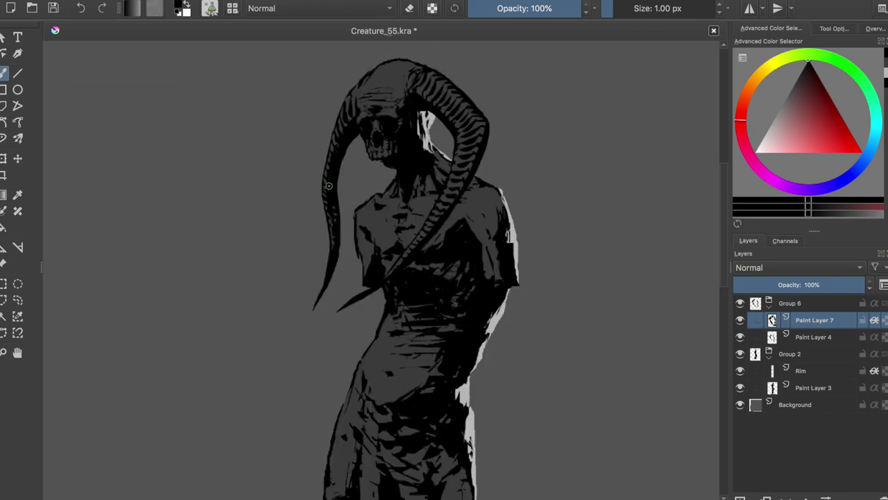
pyautogui.press('e')
pyautogui.press('m')
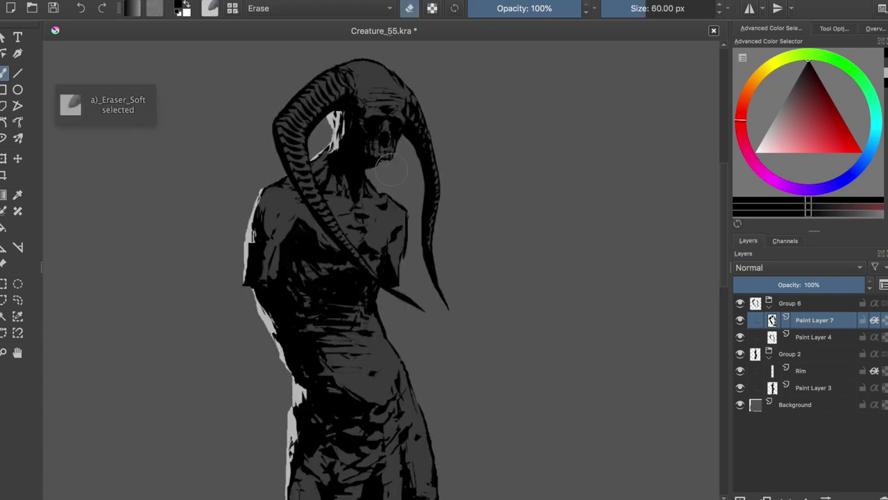
pyautogui.rightClick(185, 173)
pyautogui.click(268, 143)
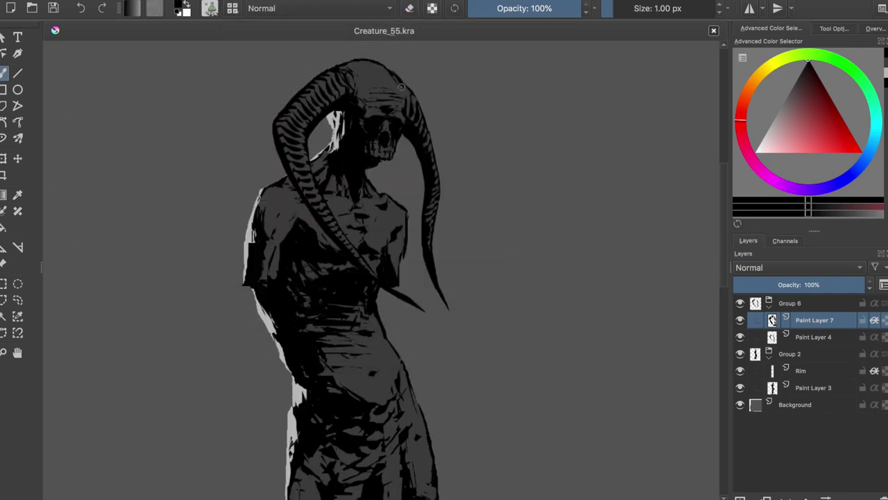
# Step: On a new layer, paint a light-grey highlight along the left horn's left edge
pyautogui.press('pagedown')
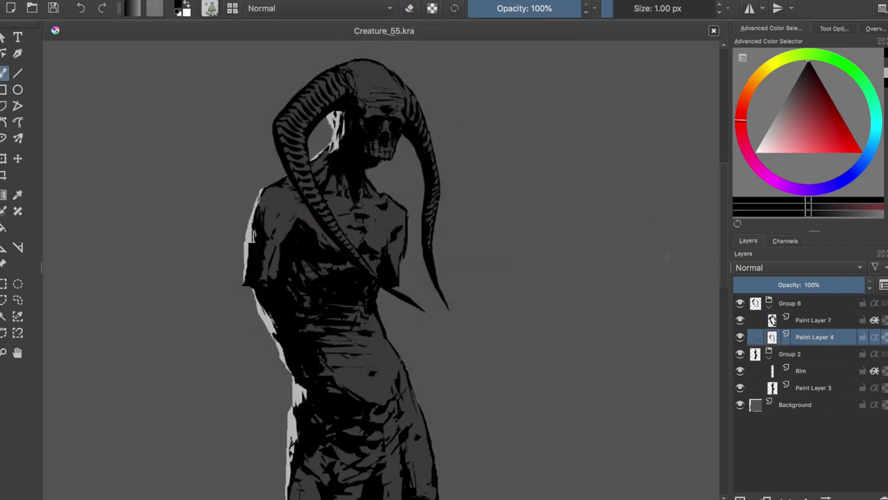
pyautogui.press('Insert')
pyautogui.keyDown('ctrl'); pyautogui.click(336, 118); pyautogui.keyUp('ctrl')
pyautogui.moveTo(279, 151); pyautogui.dragTo(333, 240)
pyautogui.moveTo(276, 125); pyautogui.dragTo(309, 83)
pyautogui.hotkey('ctrl', 'z')
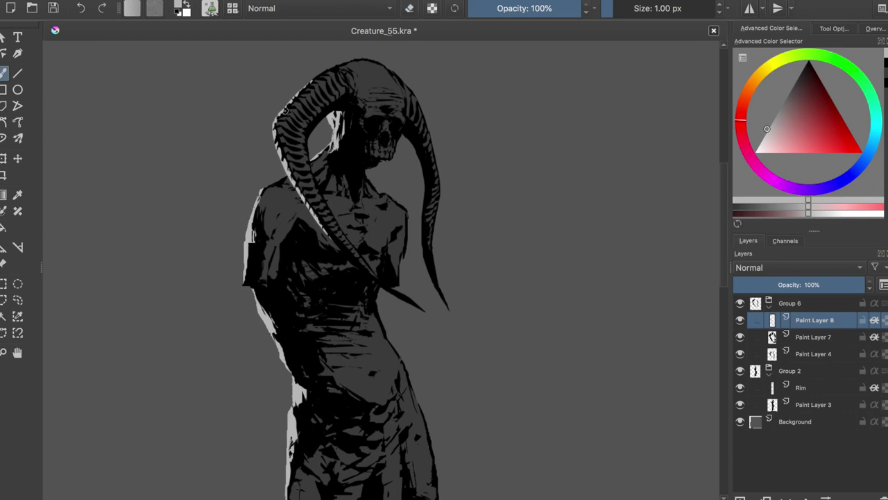
pyautogui.press('m')
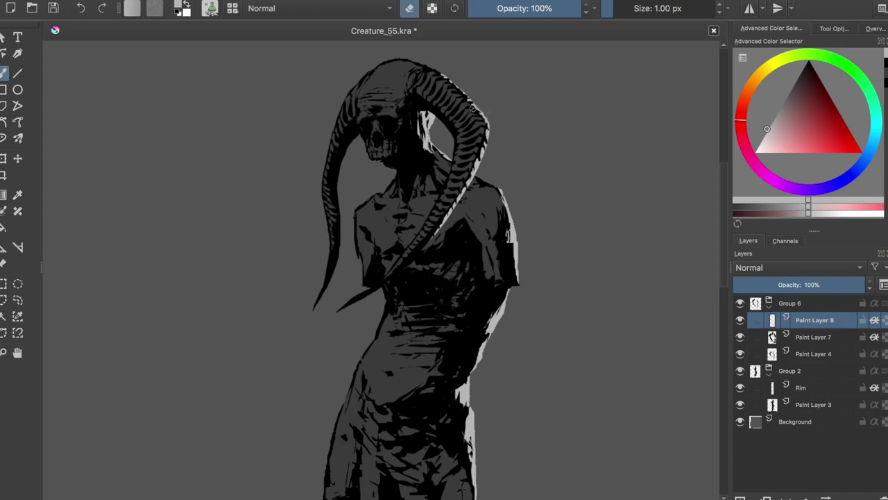
pyautogui.press('m')
pyautogui.press('e')
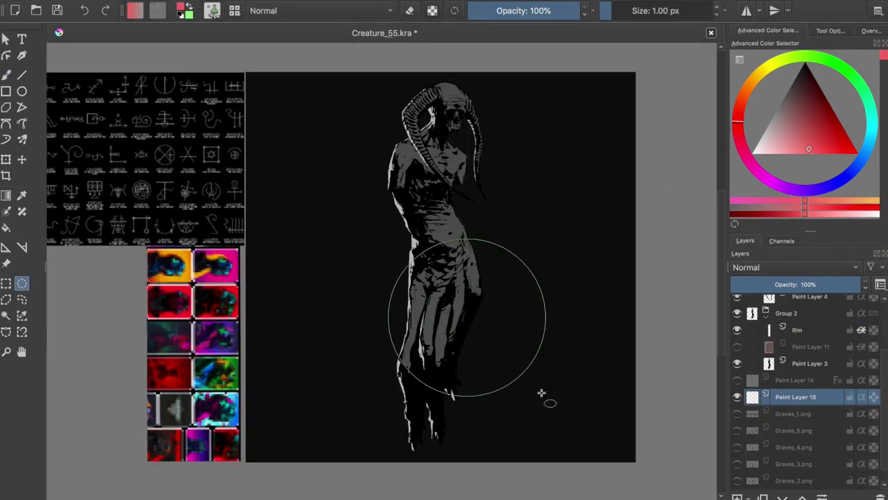
# Step: Fill a pink circle for the moon, scale it down behind the creature, and save
pyautogui.moveTo(501, 341); pyautogui.dragTo(539, 391)
pyautogui.press('b')
pyautogui.hotkey('shift', 'BackSpace')
pyautogui.hotkey('ctrl', 't')
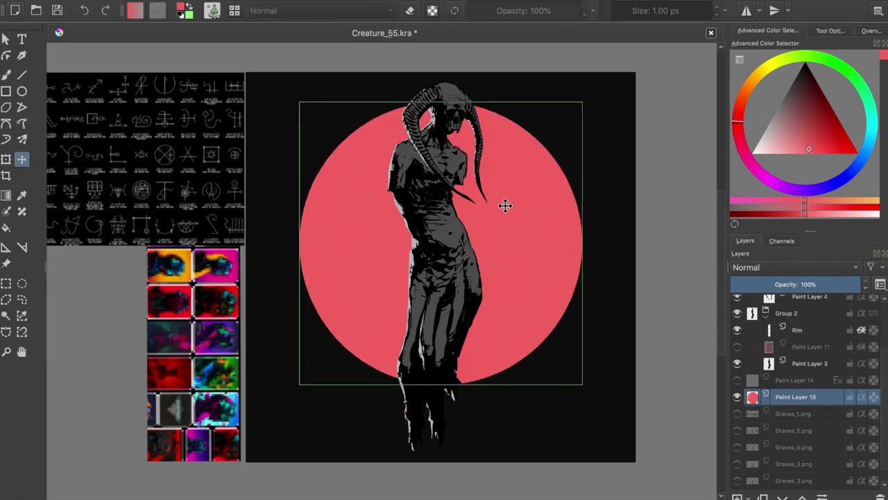
pyautogui.moveTo(555, 133); pyautogui.dragTo(545, 154)
pyautogui.press('Return')
pyautogui.hotkey('ctrl', 's')
# Step: Fill the lower part of the canvas dark red on a new layer above Background
pyautogui.scroll(-1, 794, 430)
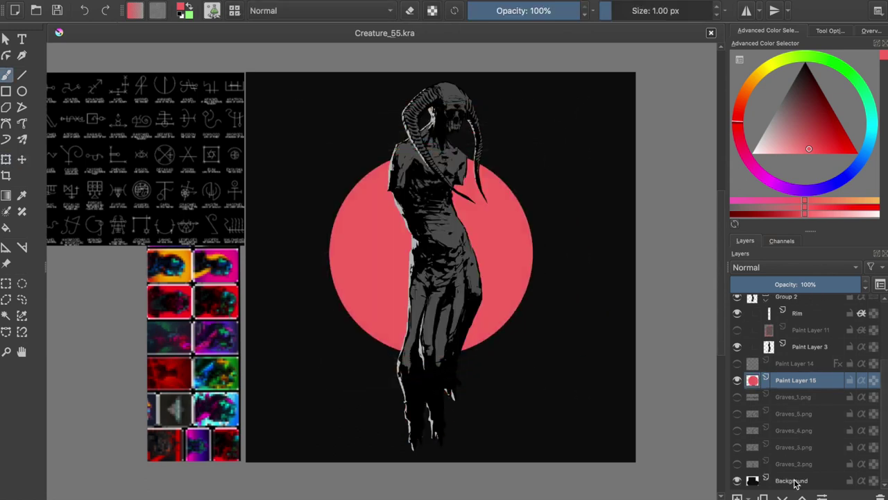
pyautogui.click(793, 480)
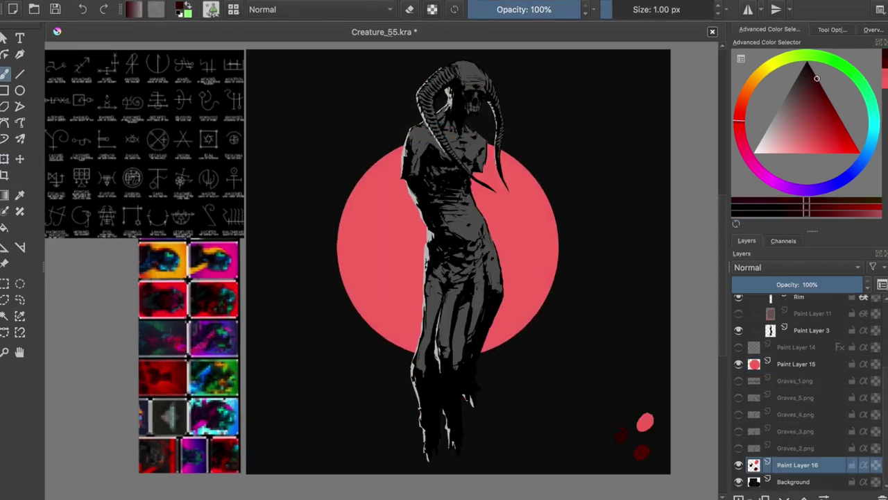
pyautogui.moveTo(247, 352); pyautogui.dragTo(684, 486)
pyautogui.press('Insert')
pyautogui.hotkey('shift', 'BackSpace')
pyautogui.press('b')
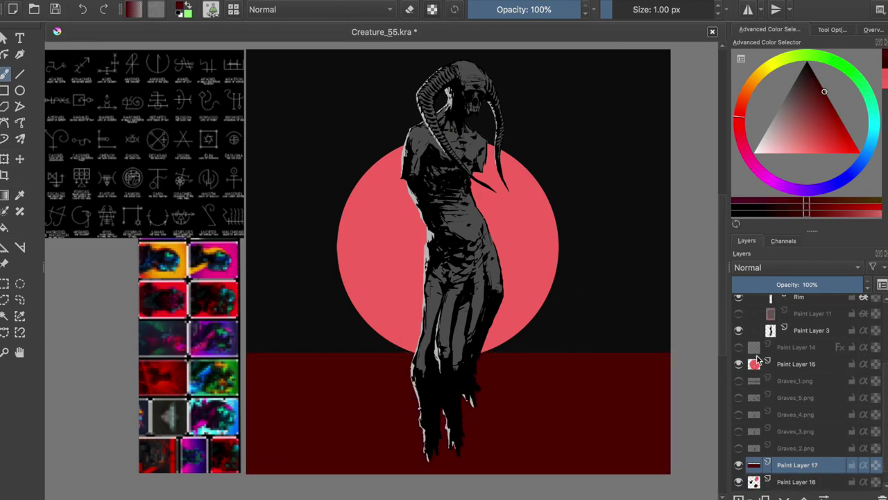
# Step: Airbrush a soft red glow across the horizon on a layer below the moon
pyautogui.click(759, 361)
pyautogui.press('Insert')
pyautogui.rightClick(317, 199)
pyautogui.click(248, 268)
pyautogui.moveTo(278, 336)
pyautogui.mouseDown()
pyautogui.moveTo(307, 307)
pyautogui.moveTo(297, 198)
pyautogui.moveTo(426, 287)
pyautogui.moveTo(441, 283)
pyautogui.moveTo(307, 107)
pyautogui.moveTo(615, 257)
pyautogui.moveTo(327, 367)
pyautogui.moveTo(456, 330)
pyautogui.mouseUp()
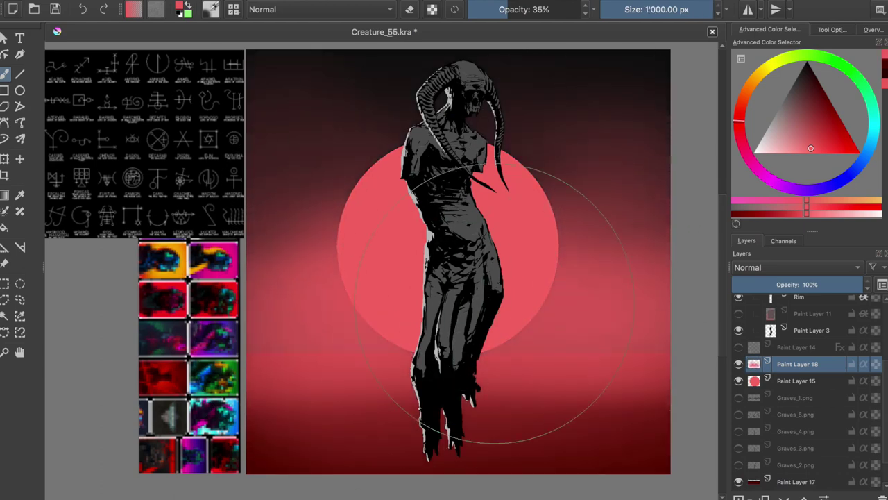
pyautogui.moveTo(754, 363)
pyautogui.mouseDown()
pyautogui.moveTo(744, 397)
pyautogui.moveTo(750, 360)
pyautogui.mouseUp()
# Step: Show Graves_1.png, move the graves layers above the moon, and hide Graves_2.png
pyautogui.click(738, 364)
pyautogui.moveTo(748, 447); pyautogui.dragTo(742, 371)
pyautogui.moveTo(754, 465); pyautogui.dragTo(754, 381)
pyautogui.click(738, 380)
pyautogui.click(796, 330)
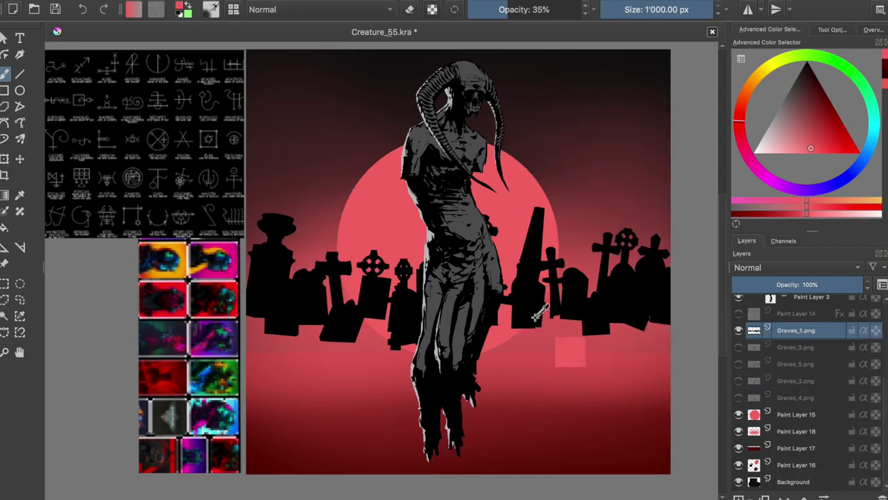
# Step: Fill a black band along the base of the graves on a new layer
pyautogui.press('Insert')
pyautogui.hotkey('ctrl', 'r')
pyautogui.moveTo(224, 293); pyautogui.dragTo(590, 351)
pyautogui.press('b')
pyautogui.rightClick(453, 274)
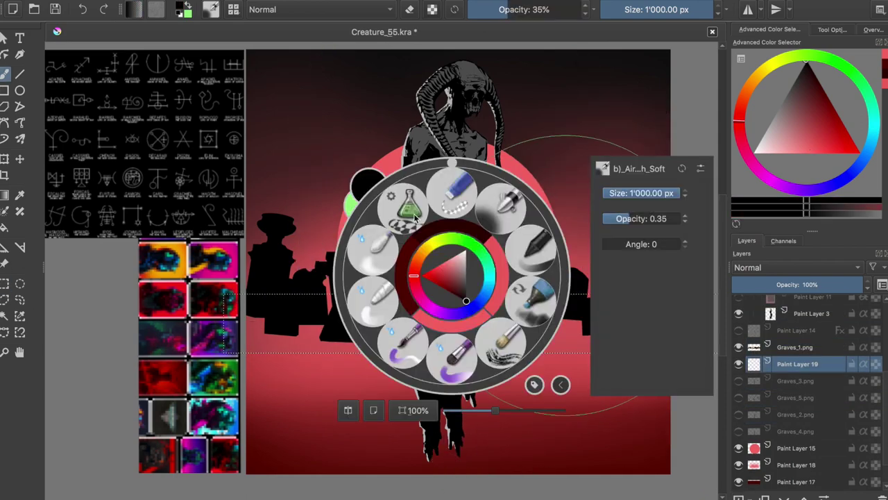
pyautogui.press('Escape')
pyautogui.hotkey('shift', 'BackSpace')
# Step: Slide the Graves_1.png graveyard silhouette left so it sits within the canvas
pyautogui.hotkey('ctrl', 'shift', 'a')
pyautogui.press('t')
pyautogui.hotkey('ctrl', 't')
pyautogui.moveTo(548, 313); pyautogui.dragTo(263, 304)
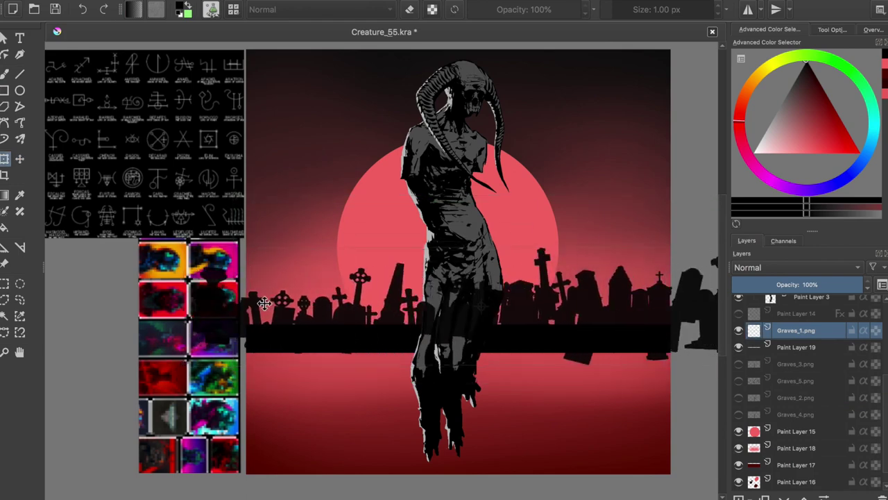
pyautogui.moveTo(264, 304); pyautogui.dragTo(268, 303)
pyautogui.press('b')
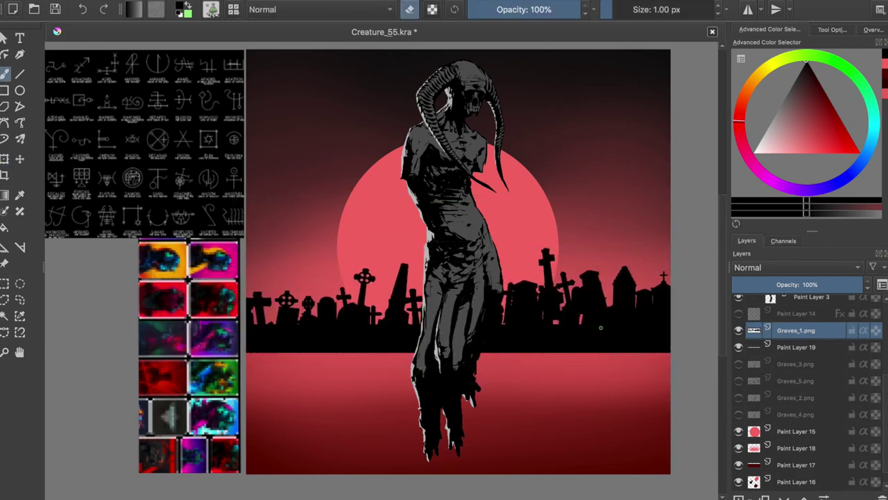
# Step: Show the Graves_3.png bare tree and shrink it with the transform tool
pyautogui.click(798, 347)
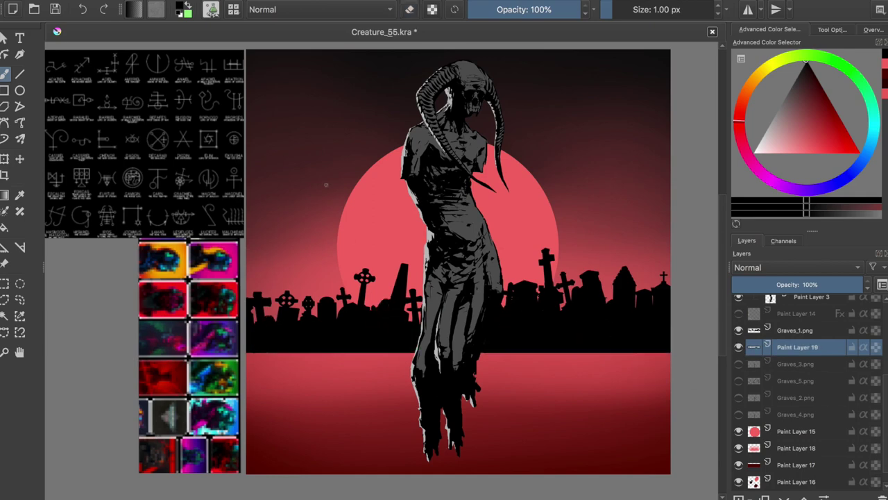
pyautogui.press('e')
pyautogui.press('pageup')
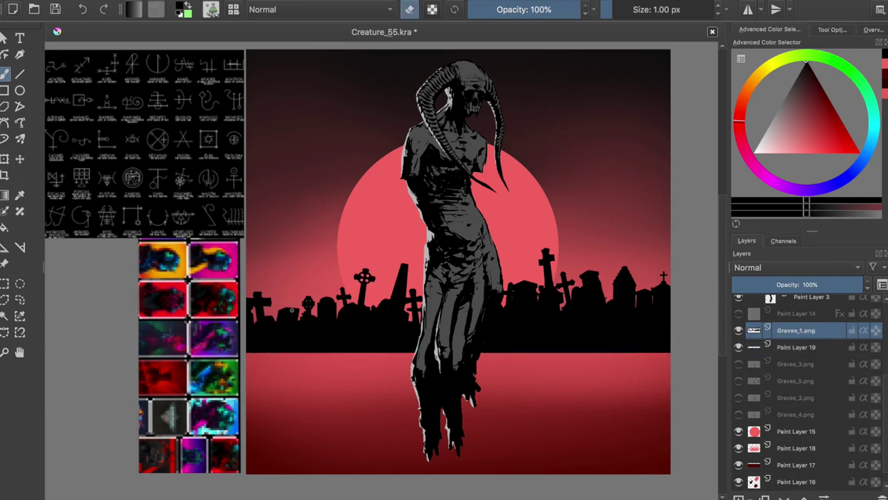
pyautogui.press('pagedown')
pyautogui.press('F5')
pyautogui.press('F5')
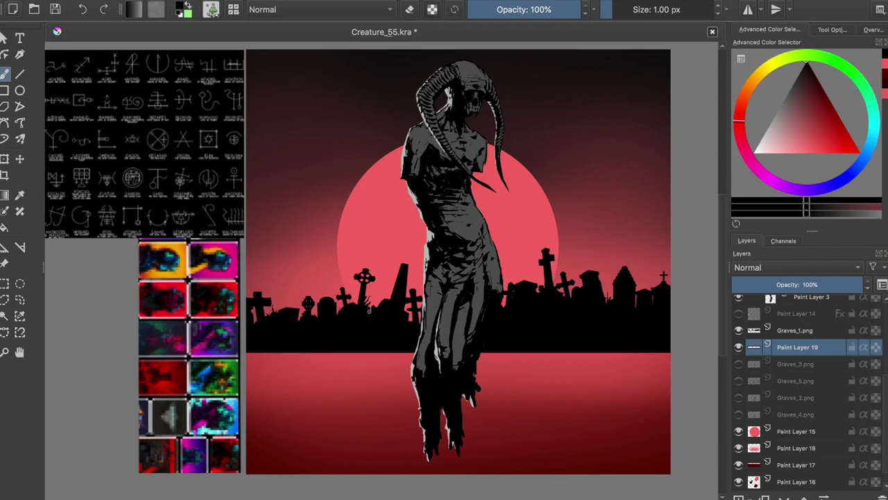
pyautogui.click(738, 364)
pyautogui.hotkey('ctrl', 't')
pyautogui.moveTo(417, 60); pyautogui.dragTo(576, 198)
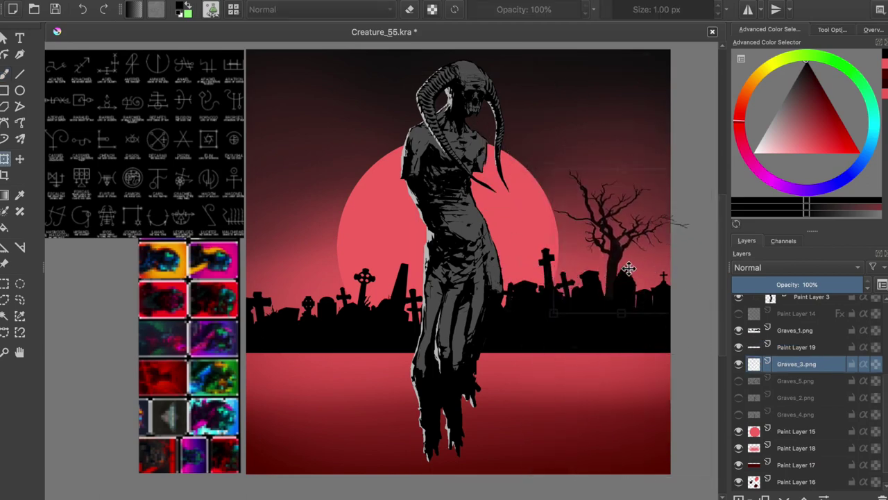
# Step: Place the first tree right of the graves, then shrink the Graves_2.png tree and move it left
pyautogui.moveTo(613, 305); pyautogui.dragTo(598, 263)
pyautogui.click(796, 397)
pyautogui.click(739, 397)
pyautogui.hotkey('ctrl', 't')
pyautogui.moveTo(596, 104); pyautogui.dragTo(652, 388)
pyautogui.moveTo(643, 424)
pyautogui.mouseDown()
pyautogui.moveTo(338, 330)
pyautogui.moveTo(333, 424)
pyautogui.mouseUp()
pyautogui.press('b')
# Step: Show the large Graves_4.png tree, move it to the left side, and shrink it
pyautogui.click(738, 415)
pyautogui.click(796, 414)
pyautogui.hotkey('ctrl', 't')
pyautogui.moveTo(597, 278); pyautogui.dragTo(277, 264)
pyautogui.moveTo(444, 73)
pyautogui.mouseDown()
pyautogui.moveTo(390, 80)
pyautogui.moveTo(333, 192)
pyautogui.mouseUp()
pyautogui.press('Return')
# Step: Duplicate the Graves_4 tree, move the copy right, reshape it, and save
pyautogui.press('t')
pyautogui.hotkey('ctrl', 'j')
pyautogui.moveTo(347, 236)
pyautogui.mouseDown()
pyautogui.moveTo(635, 307)
pyautogui.moveTo(670, 218)
pyautogui.moveTo(649, 227)
pyautogui.moveTo(604, 333)
pyautogui.mouseUp()
pyautogui.hotkey('ctrl', 't')
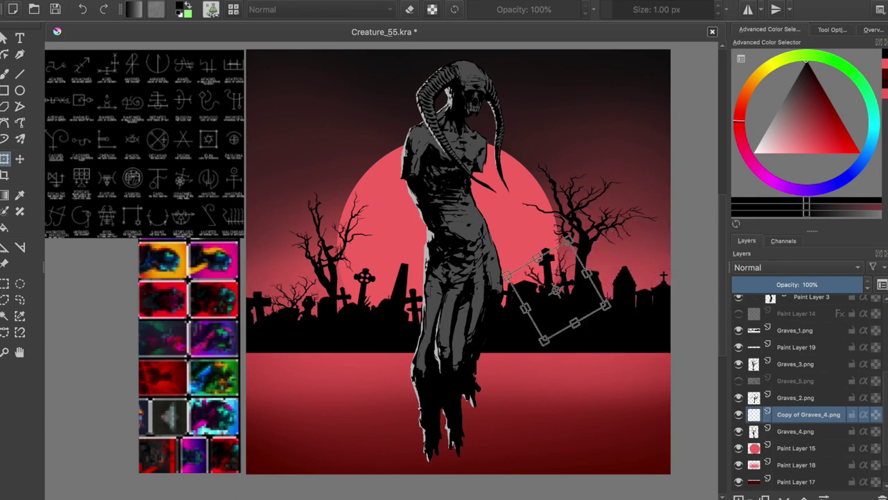
pyautogui.press('Return')
pyautogui.press('b')
pyautogui.hotkey('ctrl', 's')
pyautogui.click(795, 330)
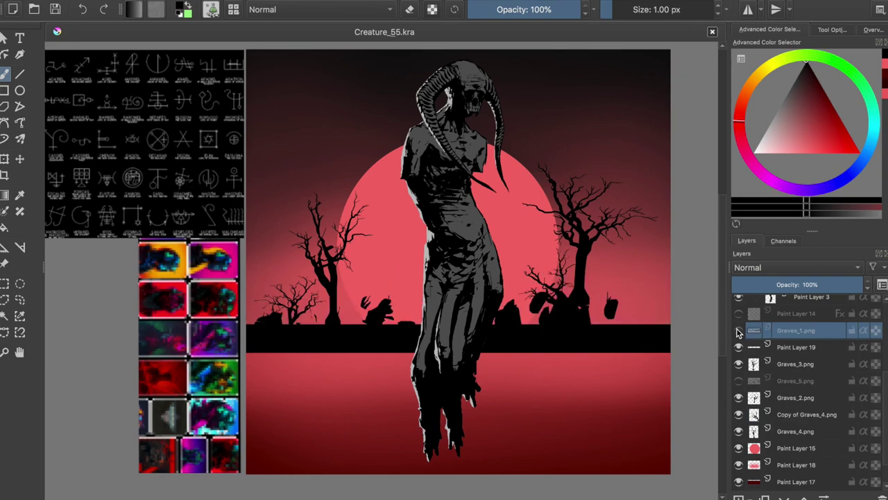
# Step: Try a pasted graves piece shifted to the right, then undo it
pyautogui.hotkey('ctrl', 't')
pyautogui.scroll(3, 516, 338)
pyautogui.hotkey('ctrl', 'v')
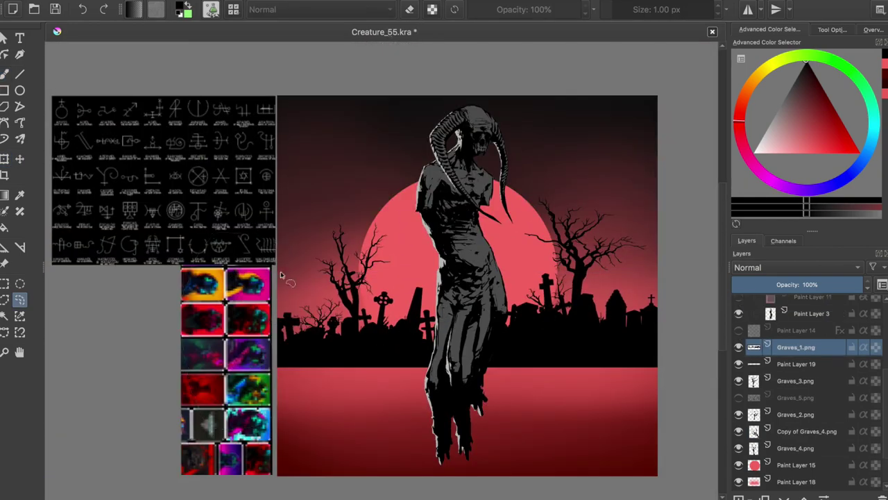
pyautogui.press('t')
pyautogui.moveTo(451, 306)
pyautogui.mouseDown()
pyautogui.moveTo(287, 321)
pyautogui.moveTo(650, 316)
pyautogui.moveTo(399, 326)
pyautogui.moveTo(435, 342)
pyautogui.mouseUp()
pyautogui.hotkey('ctrl', 't')
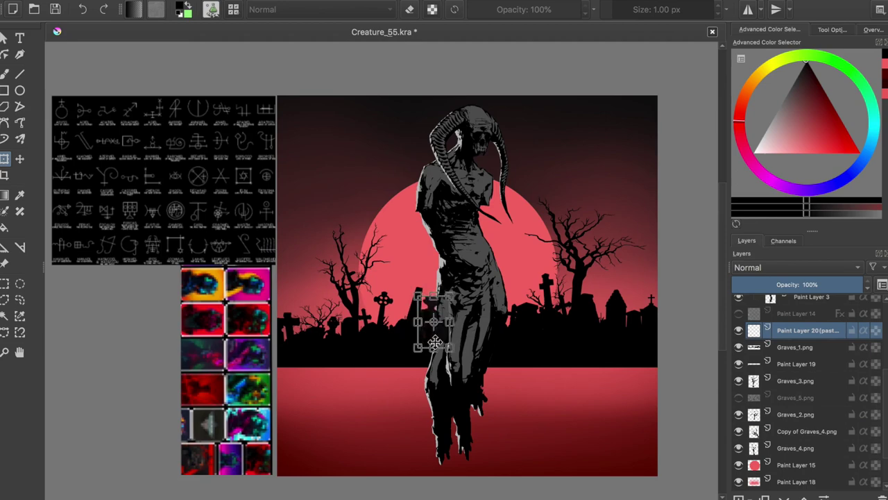
pyautogui.hotkey('ctrl', 'z')
# Step: Show and reposition the scattered Graves_5.png tombstones, then hide them again
pyautogui.click(444, 105)
pyautogui.hotkey('ctrl', 'z')
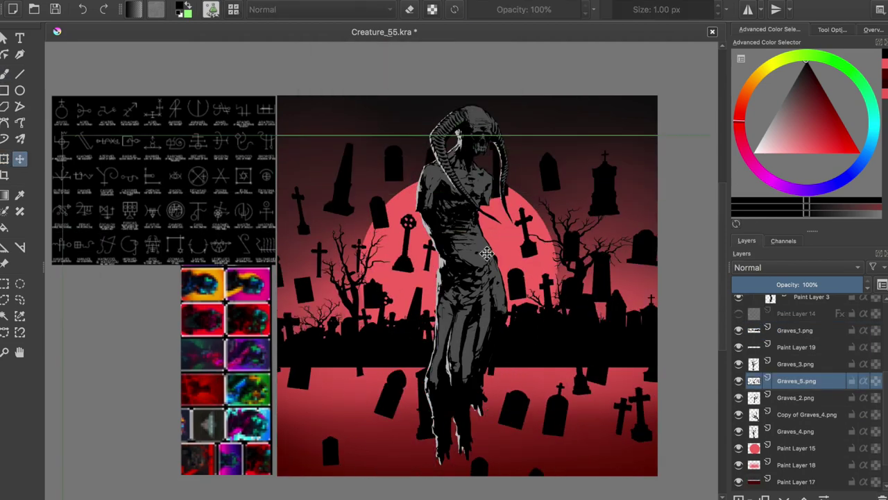
pyautogui.moveTo(486, 254); pyautogui.dragTo(662, 254)
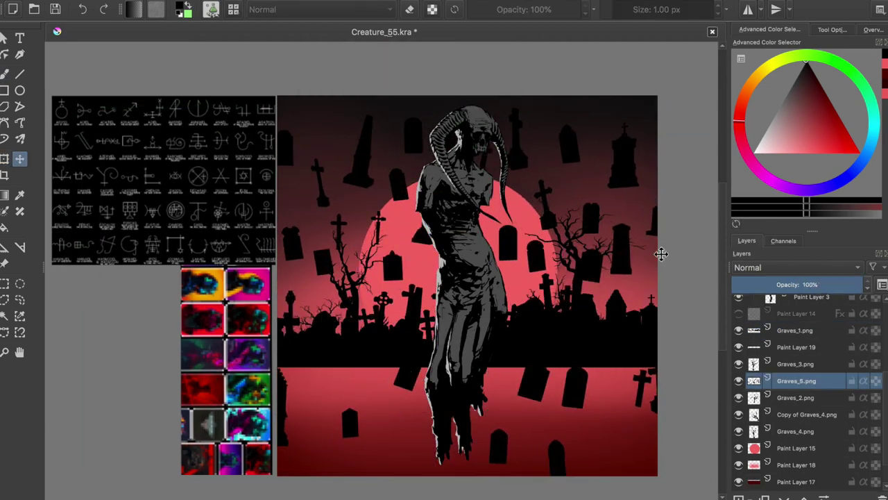
pyautogui.click(738, 381)
# Step: Duplicate Paint Layer 19, mirror it vertically, and move it down into the red water
pyautogui.click(763, 330)
pyautogui.click(764, 347)
pyautogui.hotkey('ctrl', 'j')
pyautogui.click(201, 100)
pyautogui.moveTo(556, 208)
pyautogui.mouseDown()
pyautogui.moveTo(556, 395)
pyautogui.moveTo(486, 458)
pyautogui.mouseUp()
# Step: Fade the reflection to about 76% opacity and hide Paint Layer 11 to lighten the creature
pyautogui.press('b')
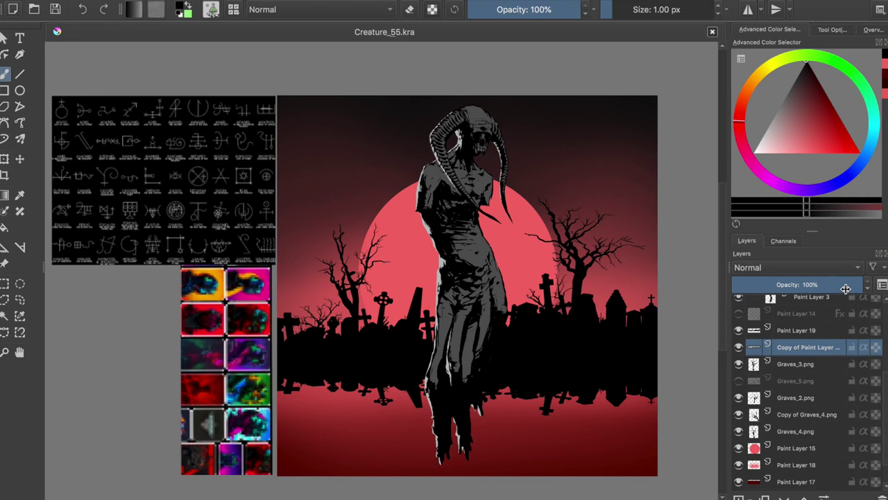
pyautogui.moveTo(845, 288); pyautogui.dragTo(832, 289)
pyautogui.hotkey('ctrl', 's')
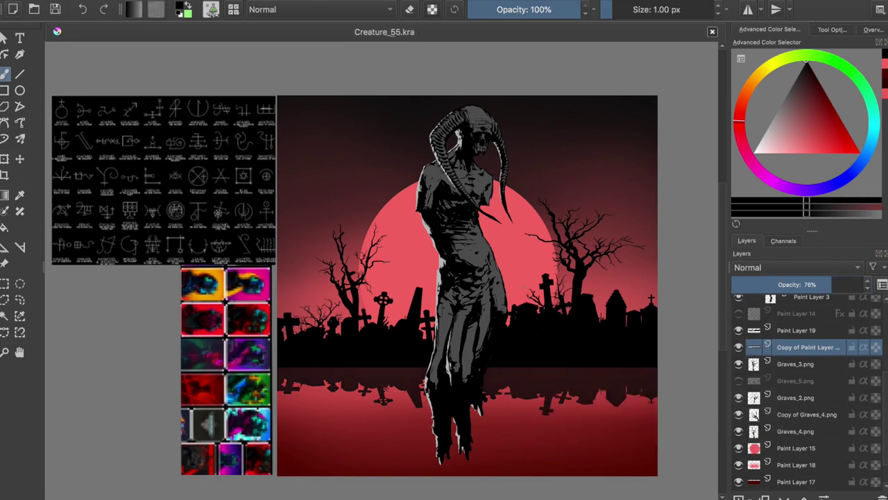
pyautogui.scroll(4, 805, 388)
pyautogui.click(738, 420)
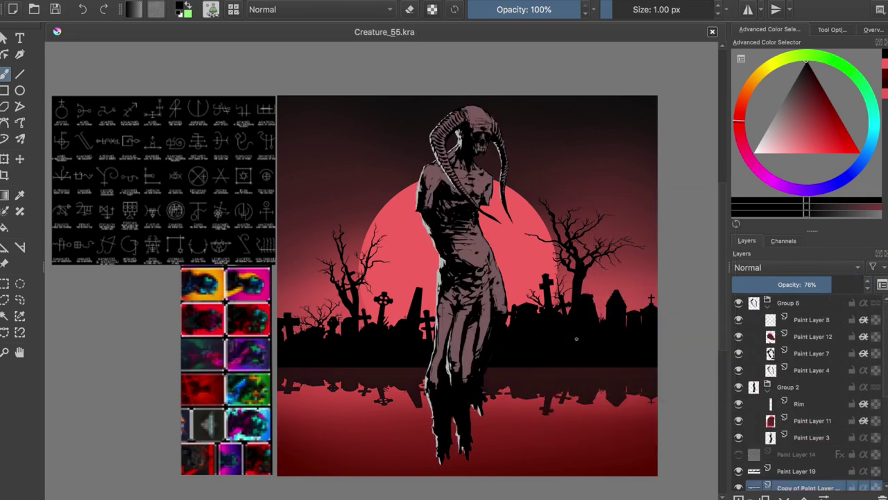
# Step: Merge the Graves_5.png layer with the other graves layer into one
pyautogui.scroll(1, 533, 409)
pyautogui.scroll(-4, 805, 388)
pyautogui.click(740, 399)
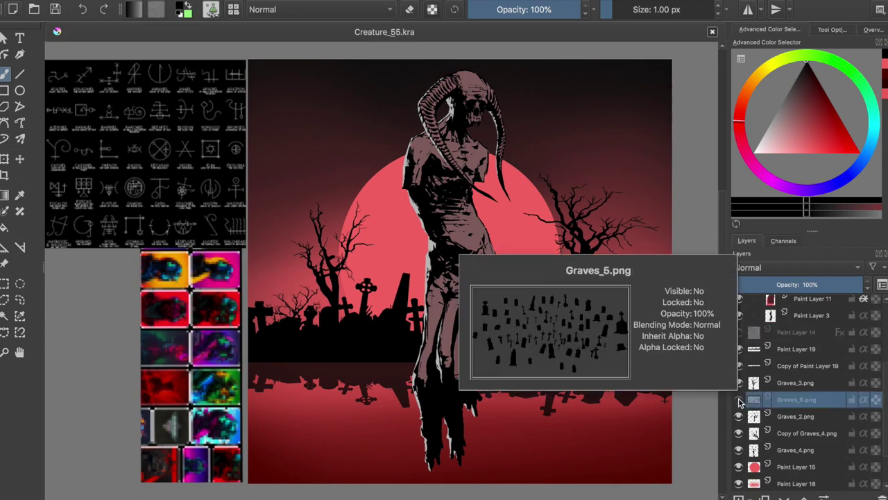
pyautogui.scroll(-1, 739, 406)
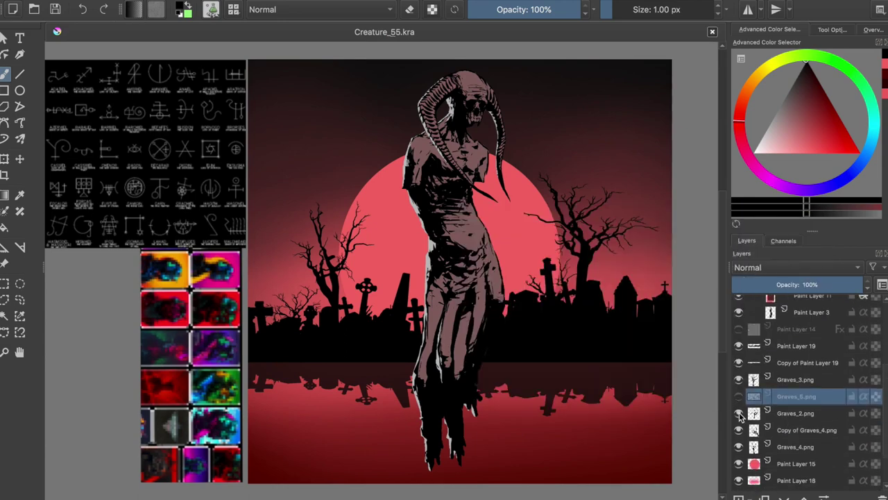
pyautogui.click(754, 378)
pyautogui.keyDown('shift'); pyautogui.click(791, 446); pyautogui.keyUp('shift')
pyautogui.hotkey('ctrl', 'e')
# Step: Flip the trees and graves copy vertically, move it into the water, fade to 71%
pyautogui.click(195, 0)
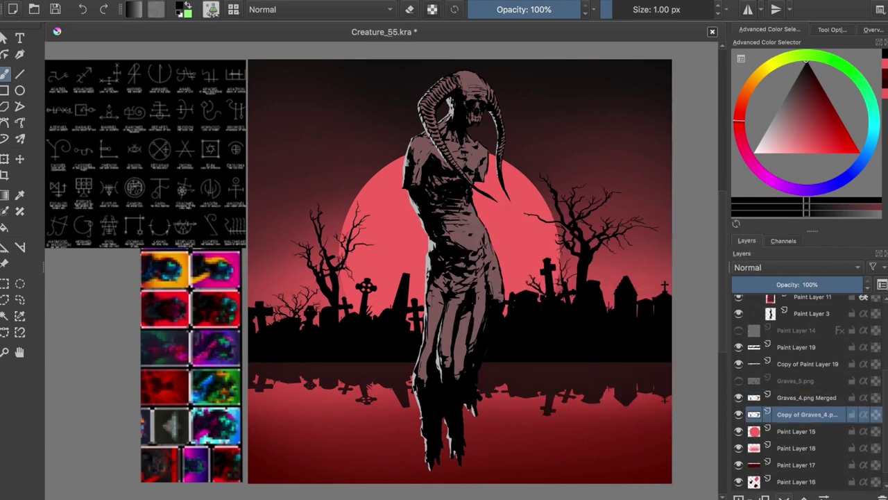
pyautogui.click(374, 112)
pyautogui.hotkey('ctrl', 't')
pyautogui.moveTo(579, 357)
pyautogui.mouseDown()
pyautogui.moveTo(561, 437)
pyautogui.moveTo(563, 419)
pyautogui.mouseUp()
pyautogui.press('Return')
pyautogui.press('b')
pyautogui.press('-')
pyautogui.moveTo(860, 284)
pyautogui.mouseDown()
pyautogui.moveTo(820, 284)
pyautogui.moveTo(863, 284)
pyautogui.mouseUp()
# Step: Stretch and lower the tree reflection, then merge it with the skyline reflection layer
pyautogui.hotkey('ctrl', 't')
pyautogui.moveTo(458, 449)
pyautogui.mouseDown()
pyautogui.moveTo(458, 473)
pyautogui.moveTo(458, 442)
pyautogui.mouseUp()
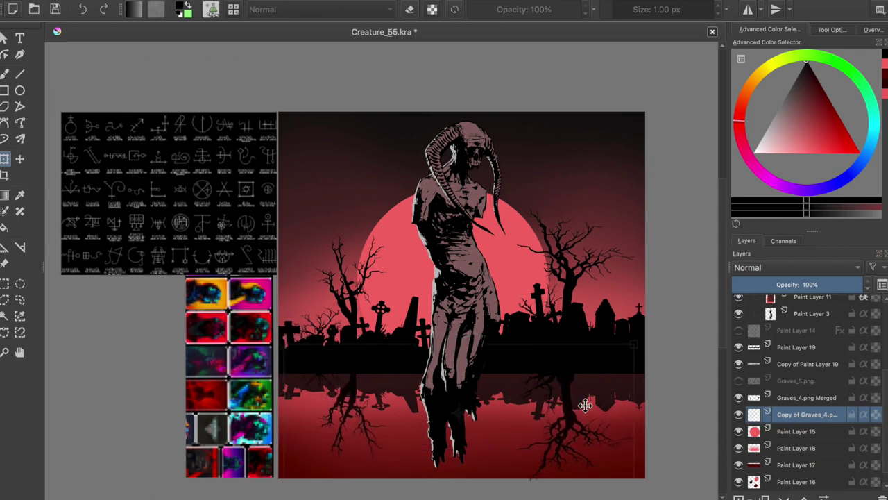
pyautogui.moveTo(581, 371); pyautogui.dragTo(579, 409)
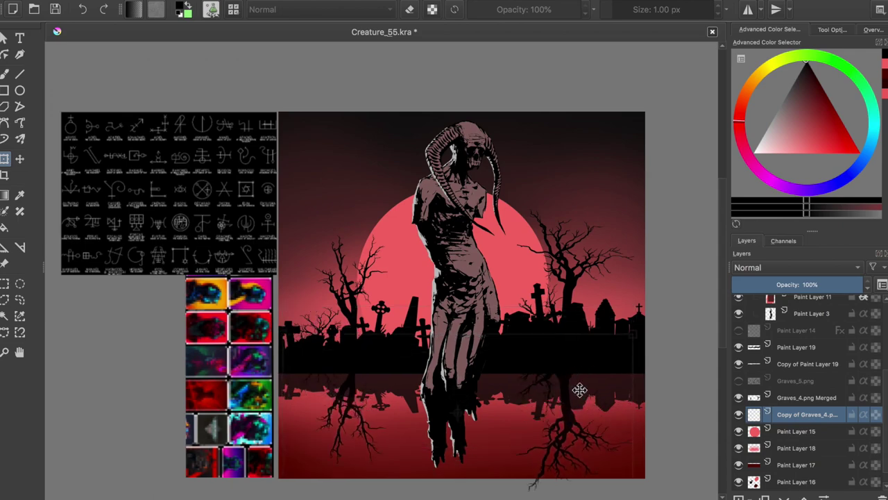
pyautogui.press('Return')
pyautogui.press('b')
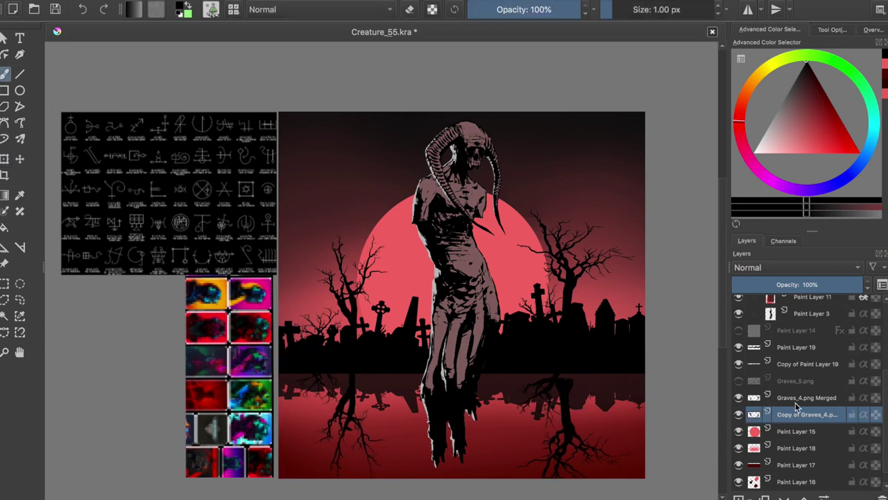
pyautogui.click(798, 398)
pyautogui.moveTo(798, 414); pyautogui.dragTo(798, 360)
pyautogui.hotkey('ctrl', 'e')
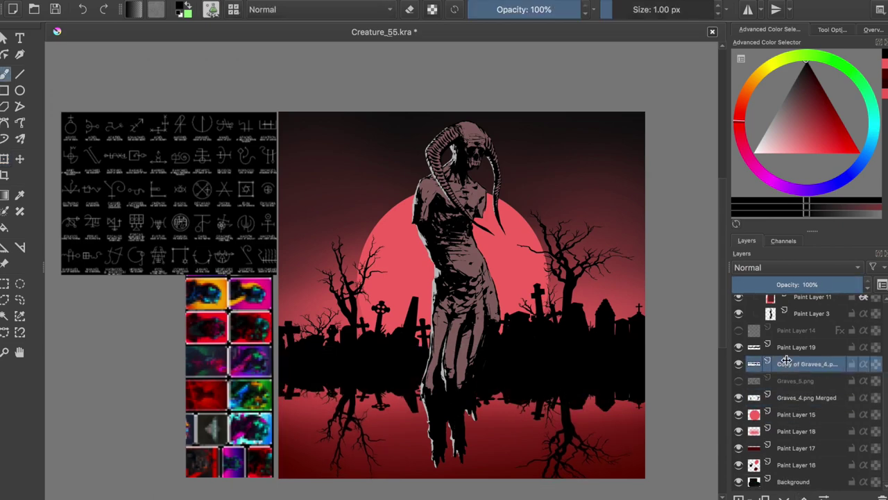
# Step: Add a transparency mask to the combined reflection and paint misty streaks into it
pyautogui.click(834, 286)
pyautogui.rightClick(805, 364)
pyautogui.click(777, 420)
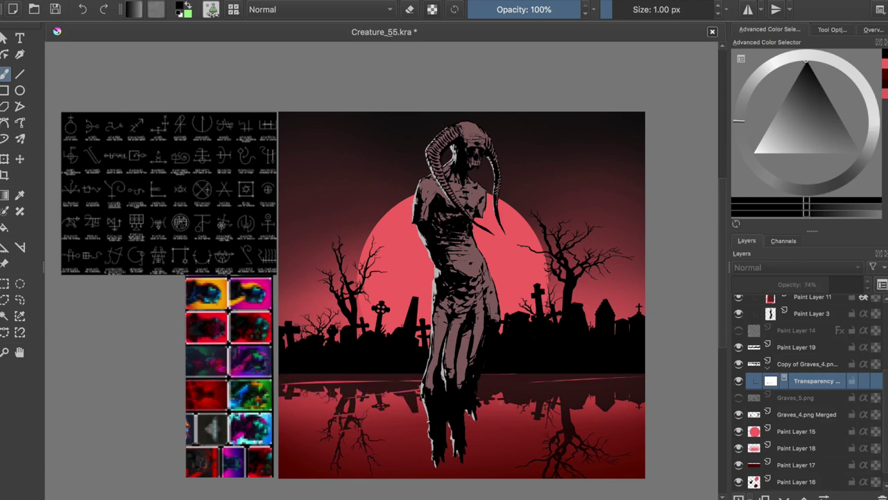
pyautogui.moveTo(537, 418); pyautogui.dragTo(572, 390)
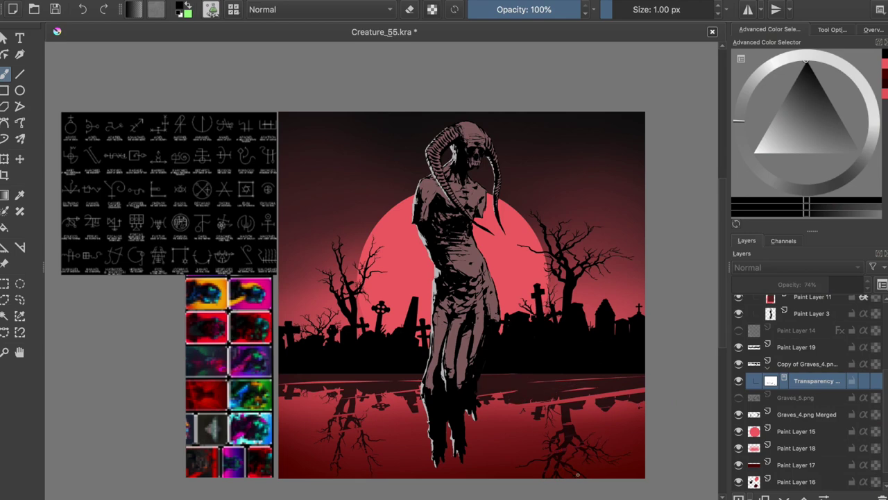
pyautogui.press('e')
pyautogui.press('x')
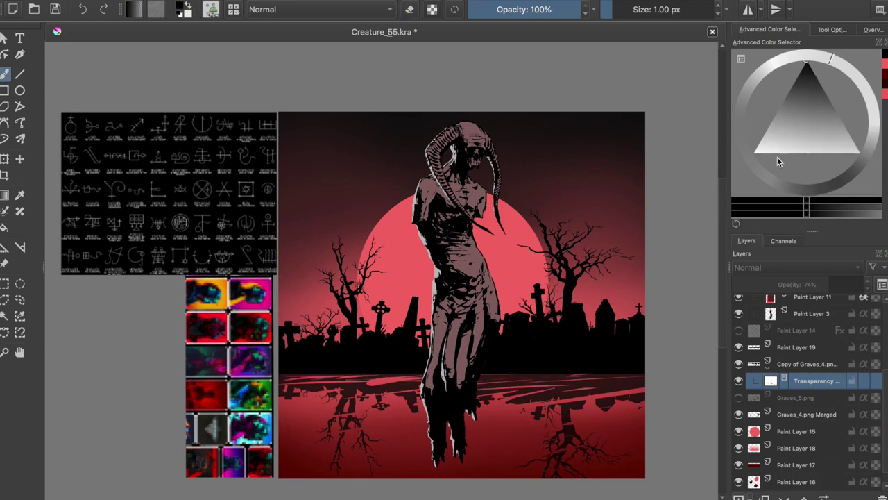
pyautogui.moveTo(486, 388); pyautogui.dragTo(542, 398)
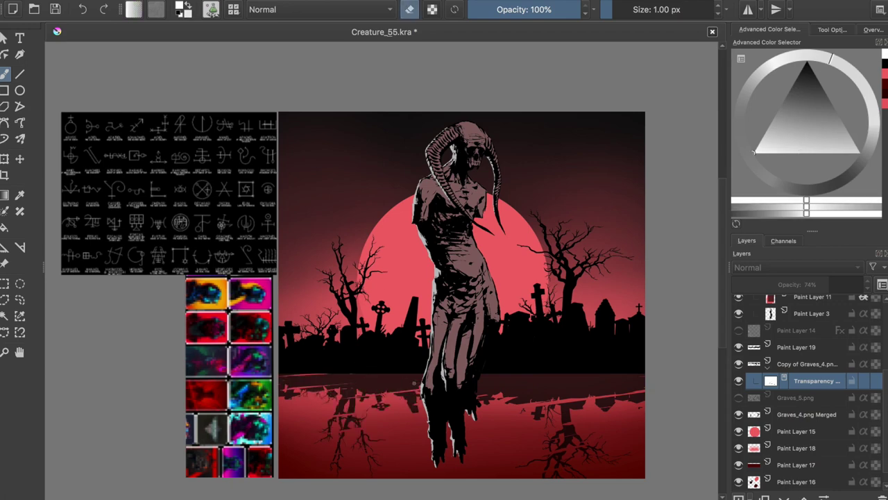
pyautogui.moveTo(506, 399); pyautogui.dragTo(593, 383)
pyautogui.press('e')
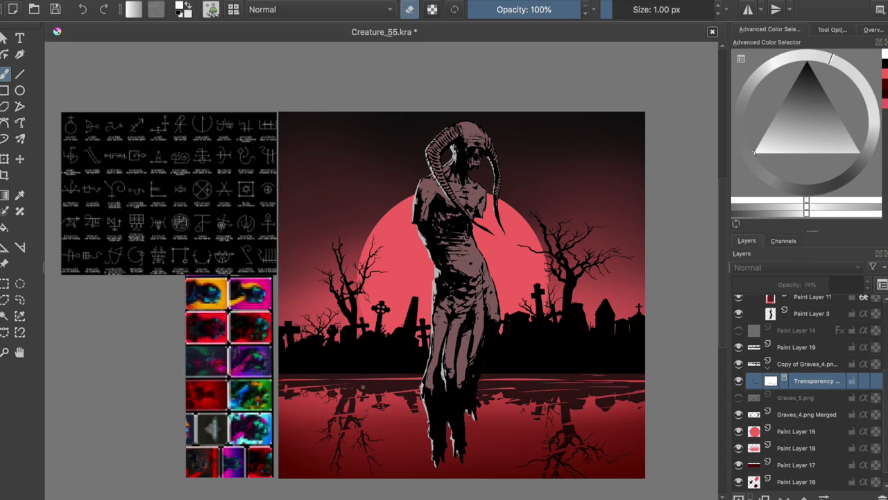
pyautogui.press('e')
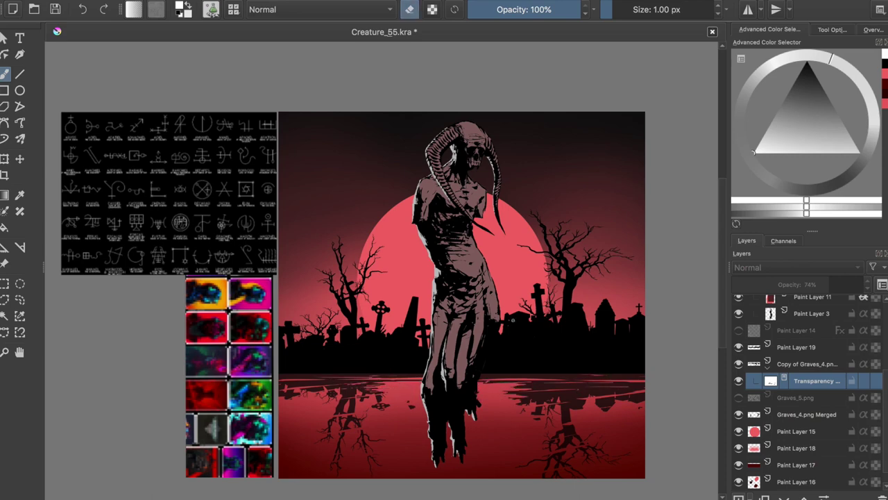
pyautogui.hotkey('ctrl', 's')
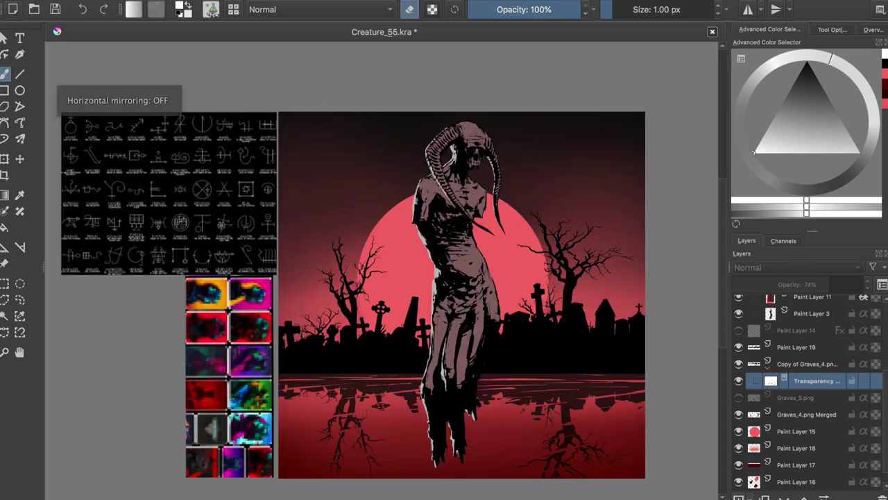
# Step: Add a new paint layer and brush a pink glow into the water
pyautogui.scroll(-1, 784, 471)
pyautogui.click(784, 448)
pyautogui.press('Insert')
pyautogui.moveTo(380, 390)
pyautogui.mouseDown()
pyautogui.moveTo(419, 451)
pyautogui.moveTo(527, 430)
pyautogui.moveTo(500, 386)
pyautogui.mouseUp()
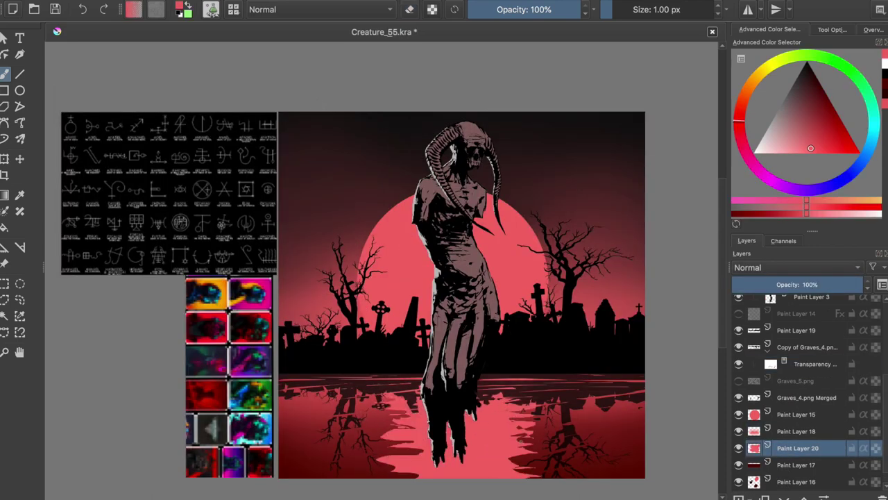
# Step: Select the reflection's transparency mask, set white as painting colour, and mirror the view
pyautogui.press('e')
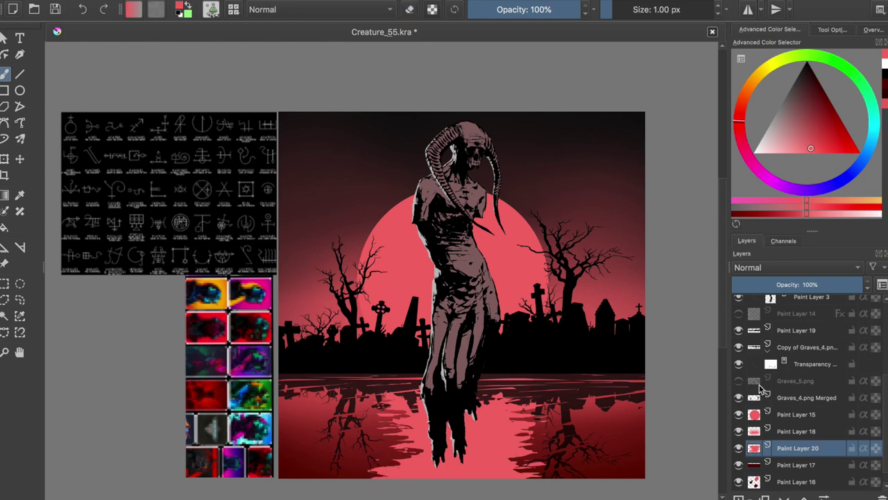
pyautogui.click(809, 365)
pyautogui.click(753, 152)
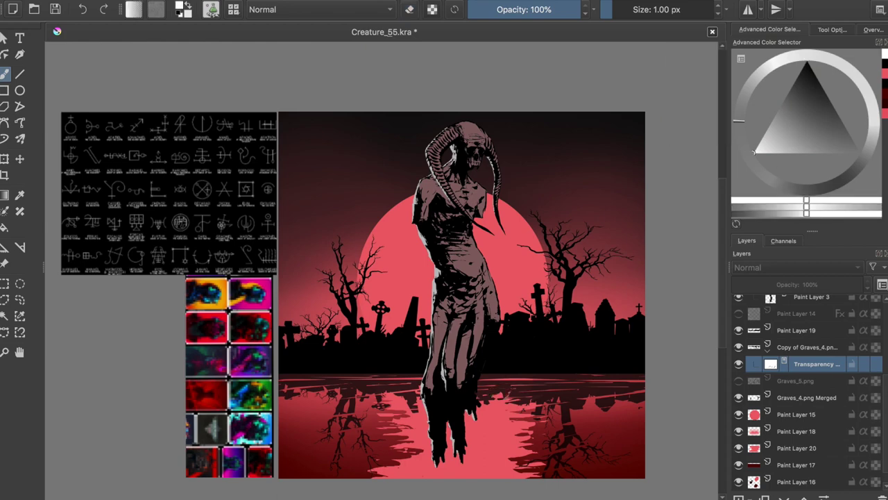
pyautogui.press('x')
pyautogui.press('x')
pyautogui.press('m')
pyautogui.press('m')
# Step: Brush bright pink into the water on Paint Layer 20, erasing the stray line and bottom patch
pyautogui.click(798, 447)
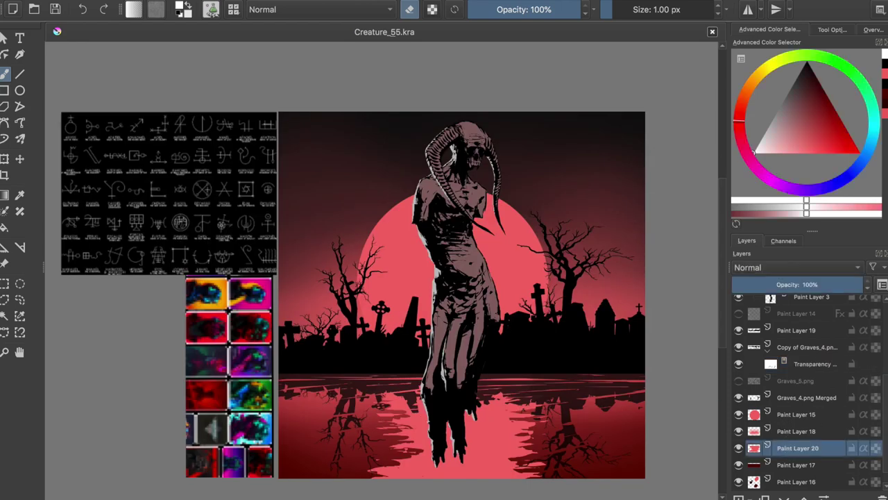
pyautogui.moveTo(399, 416); pyautogui.dragTo(532, 381)
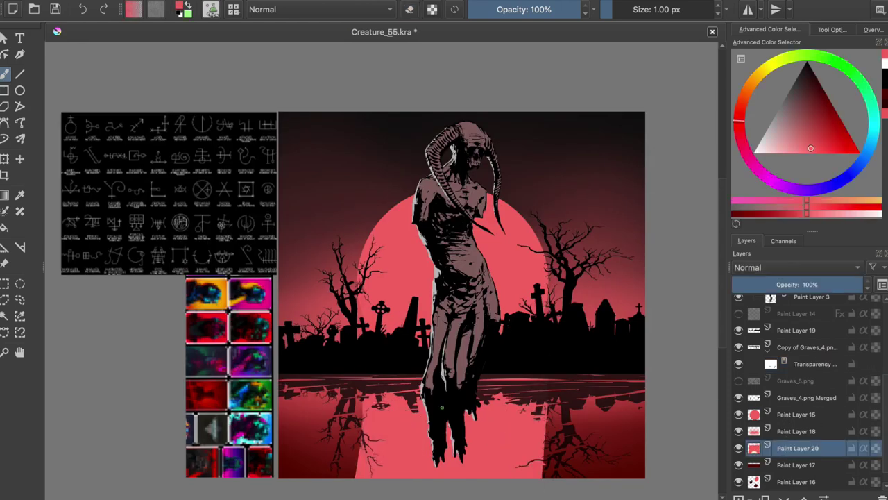
pyautogui.press('e')
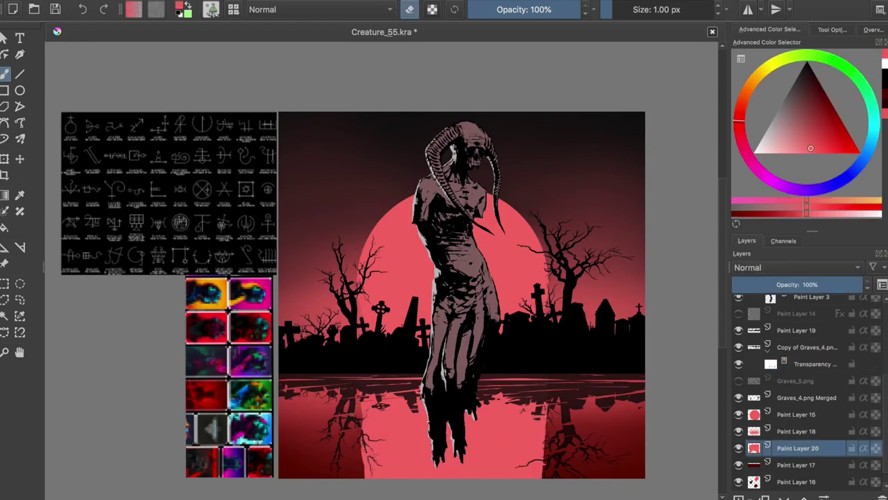
pyautogui.moveTo(361, 426); pyautogui.dragTo(501, 424)
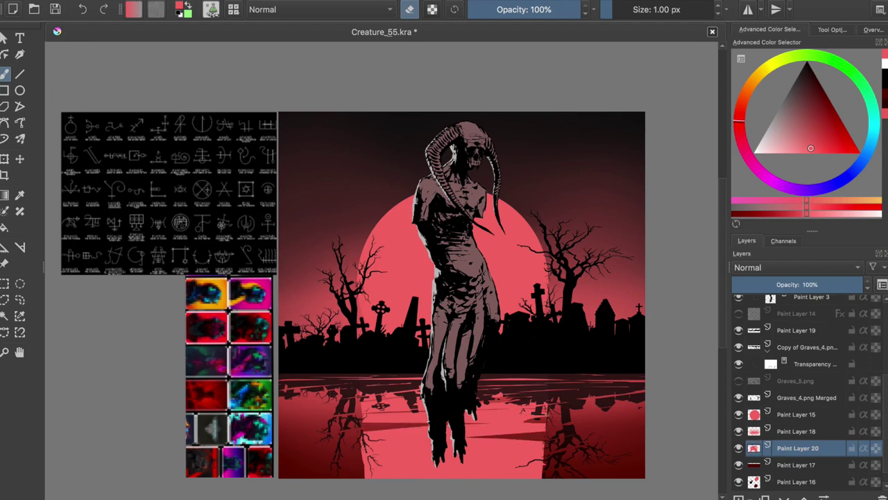
pyautogui.moveTo(546, 450); pyautogui.dragTo(566, 469)
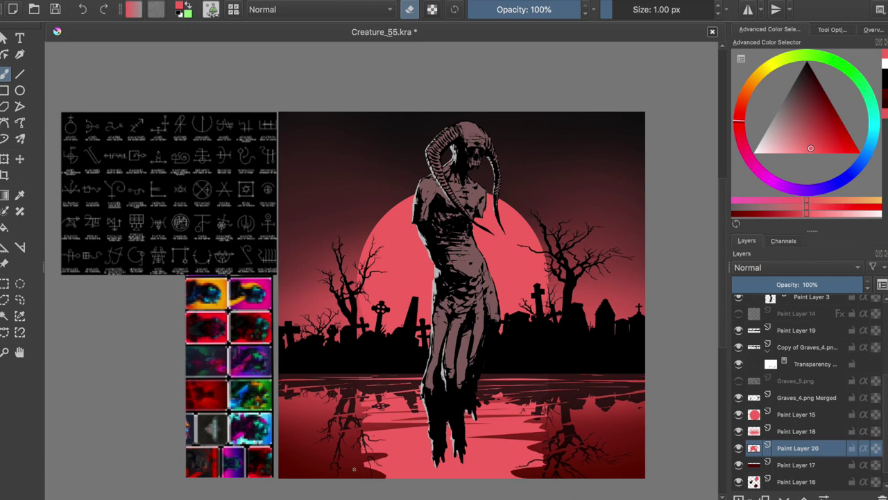
pyautogui.press('m')
pyautogui.press('m')
pyautogui.hotkey('ctrl', 's')
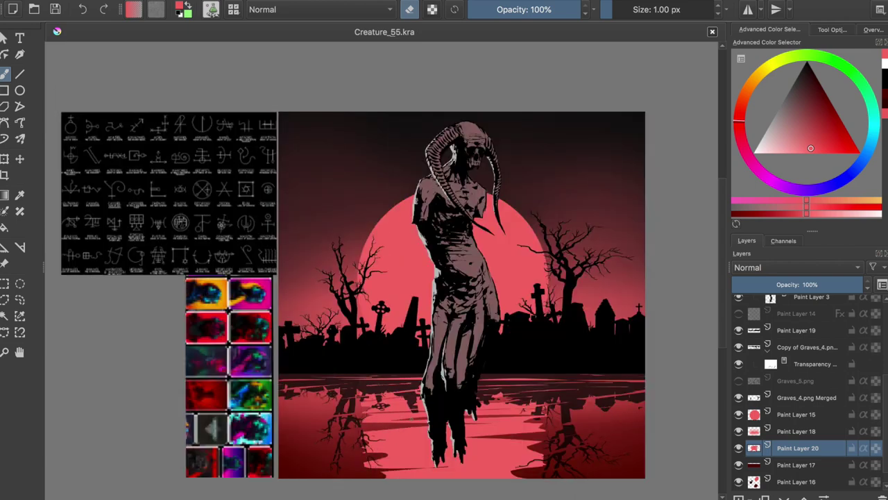
# Step: Reselect the reflection mask with white colour, then select the Graves_5.png layer
pyautogui.click(812, 364)
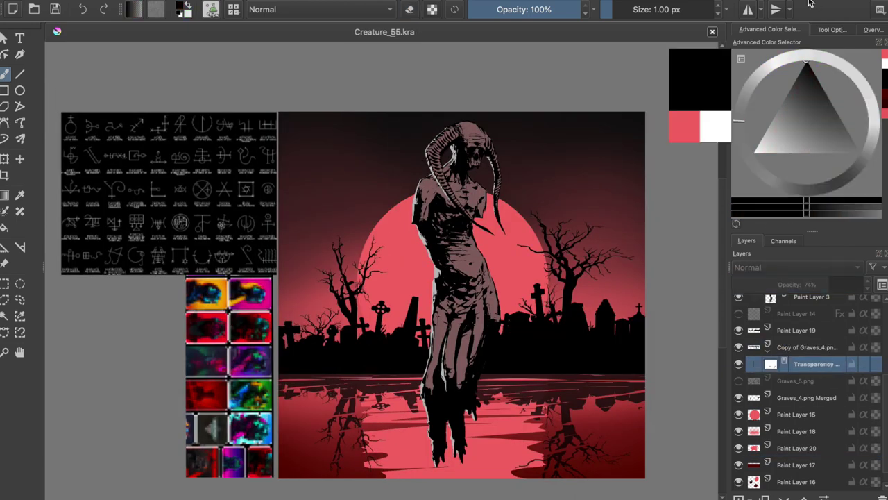
pyautogui.press('e')
pyautogui.press('x')
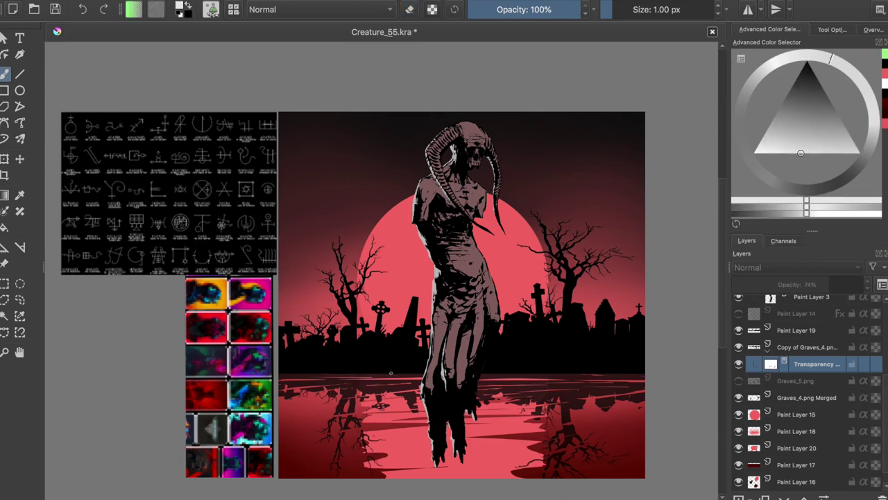
pyautogui.press('x')
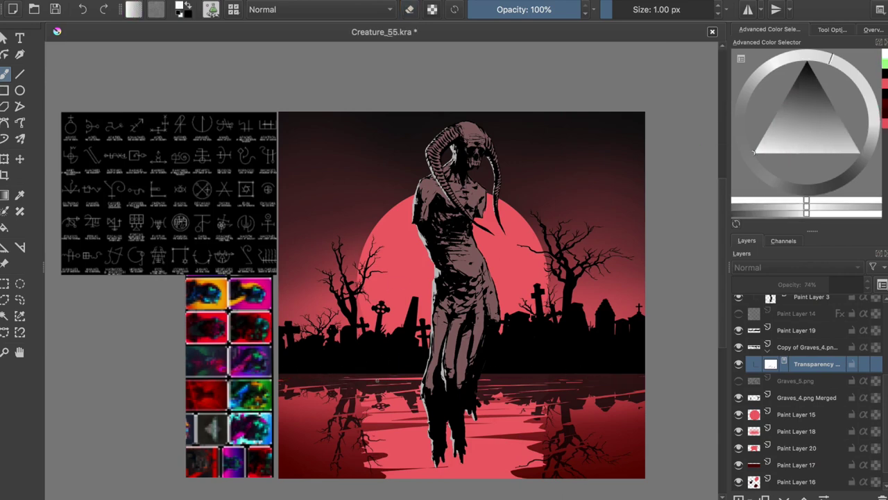
pyautogui.click(777, 416)
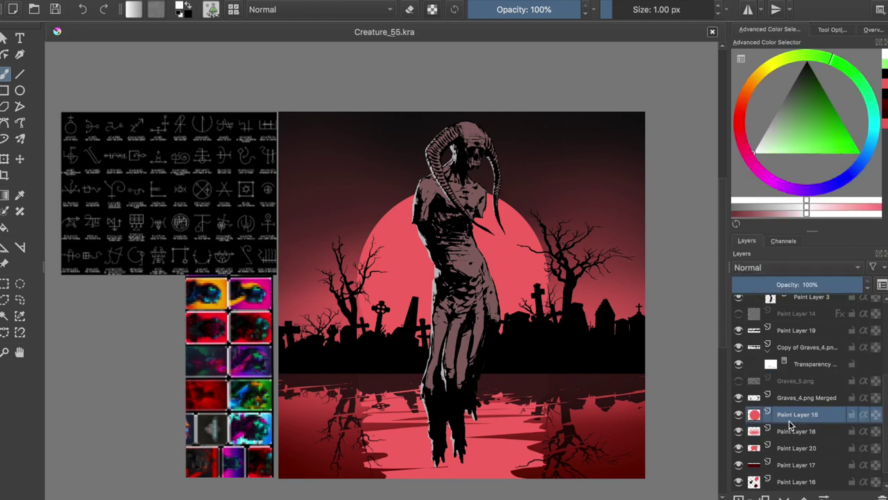
pyautogui.click(795, 380)
pyautogui.hotkey('ctrl', 's')
# Step: Hide Graves_5.png and wrap Paint Layer 19 and Copy of Graves in clipping groups
pyautogui.click(738, 380)
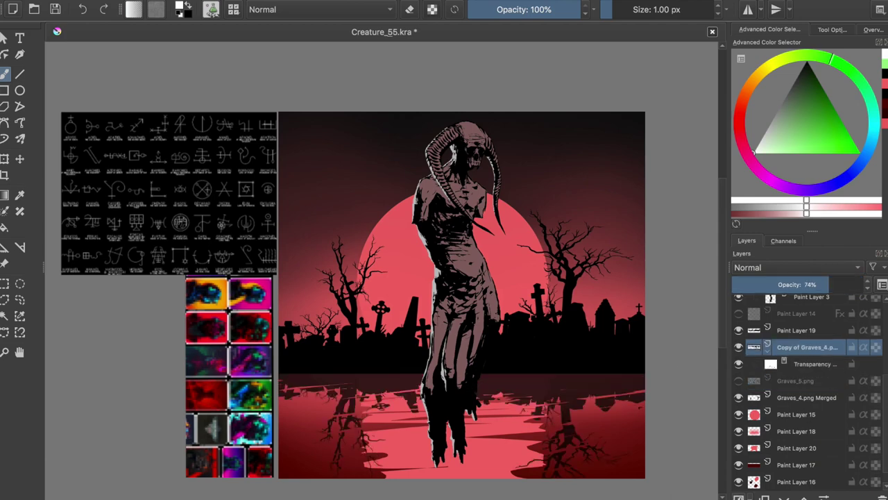
pyautogui.click(773, 498)
pyautogui.click(779, 365)
pyautogui.press('Insert')
pyautogui.press('Insert')
pyautogui.hotkey('ctrl', 's')
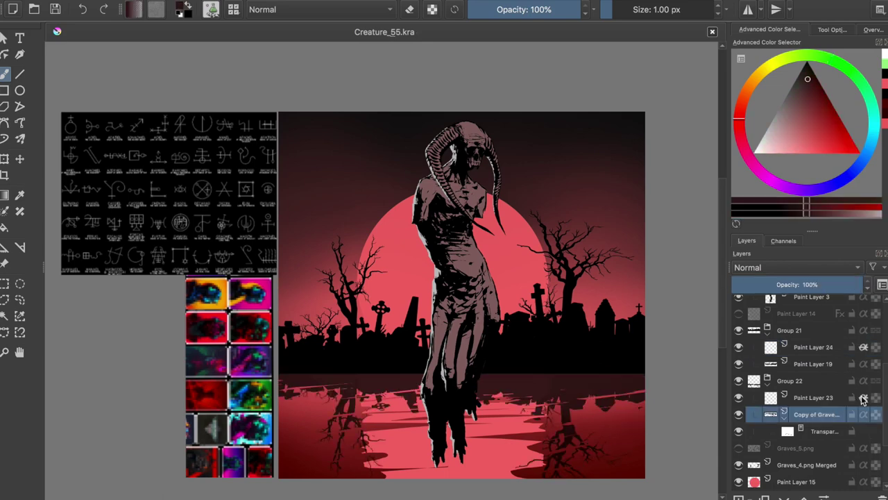
# Step: Set Paint Layer 23 to 100% opacity and toggle Paint Layer 19 to check its content
pyautogui.click(813, 396)
pyautogui.moveTo(852, 279); pyautogui.dragTo(865, 279)
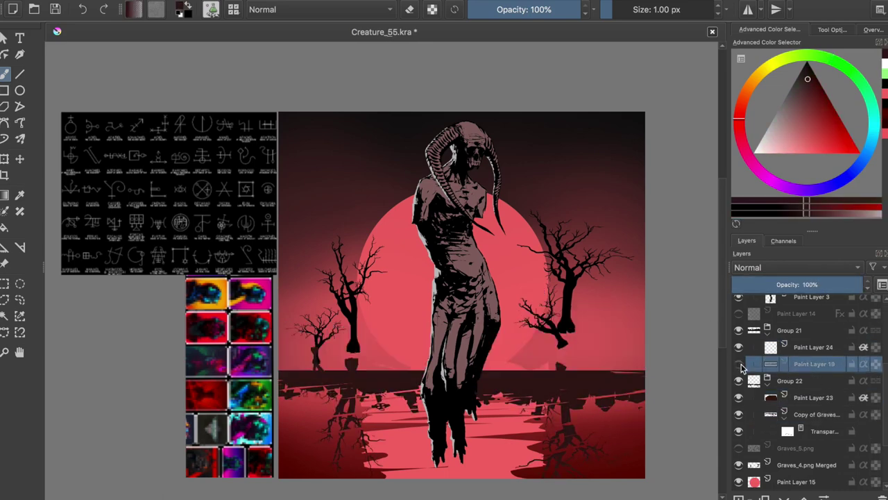
pyautogui.click(805, 346)
pyautogui.click(812, 364)
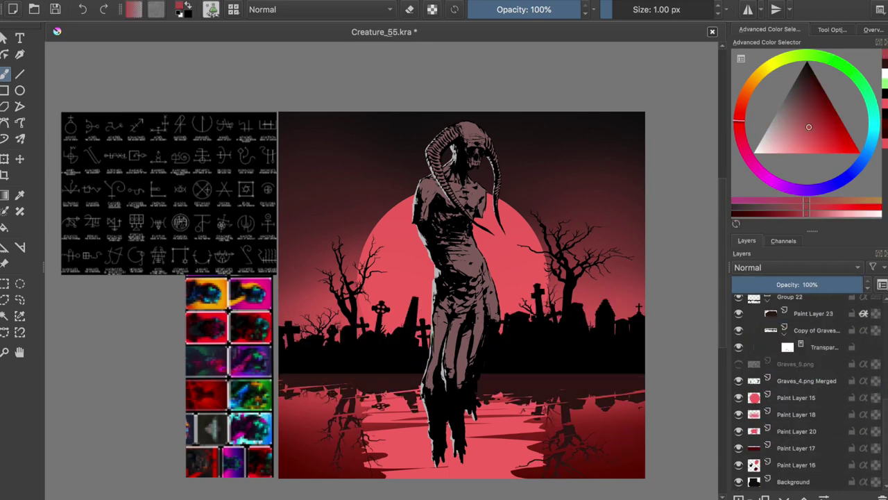
pyautogui.click(786, 353)
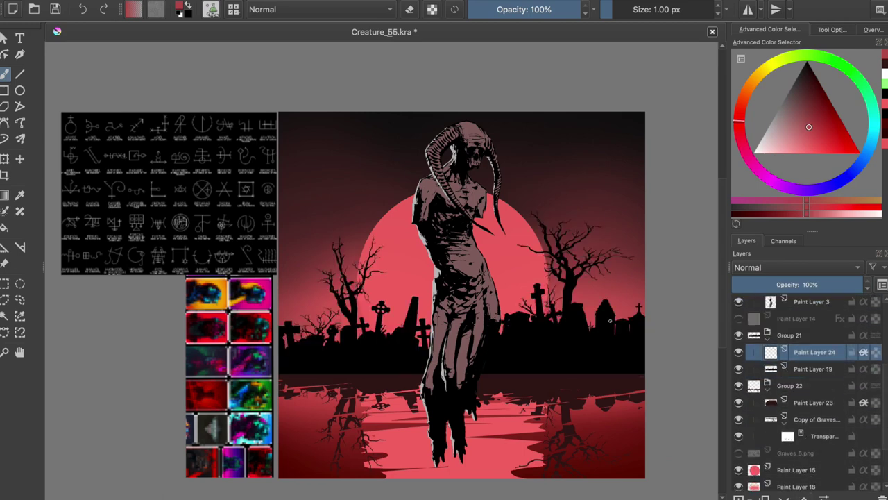
# Step: Toggle Paint Layer 17 to compare the reflection, trying and cancelling a hue/saturation adjustment
pyautogui.scroll(-3, 867, 382)
pyautogui.keyDown('ctrl'); pyautogui.click(598, 436); pyautogui.keyUp('ctrl')
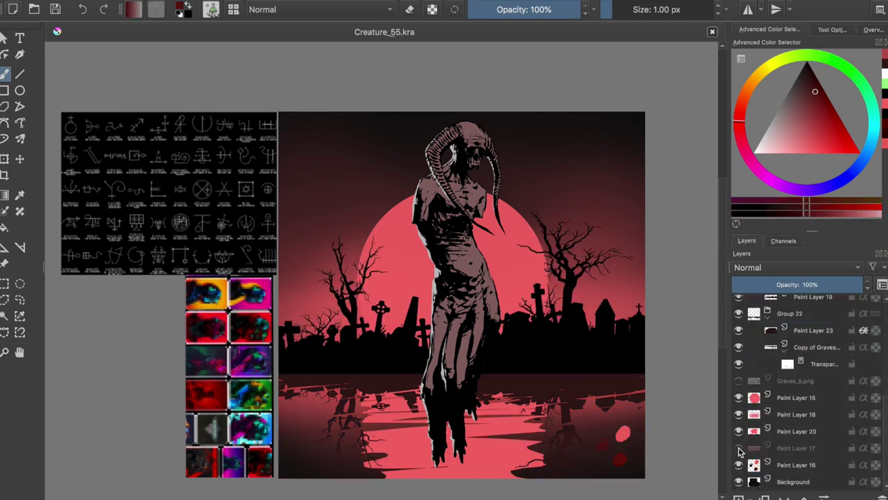
pyautogui.click(789, 449)
pyautogui.hotkey('ctrl', 'u')
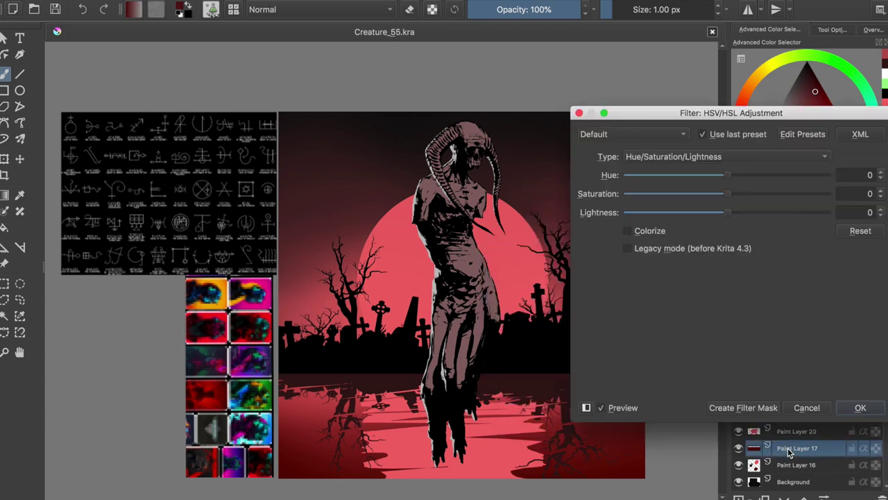
pyautogui.click(860, 407)
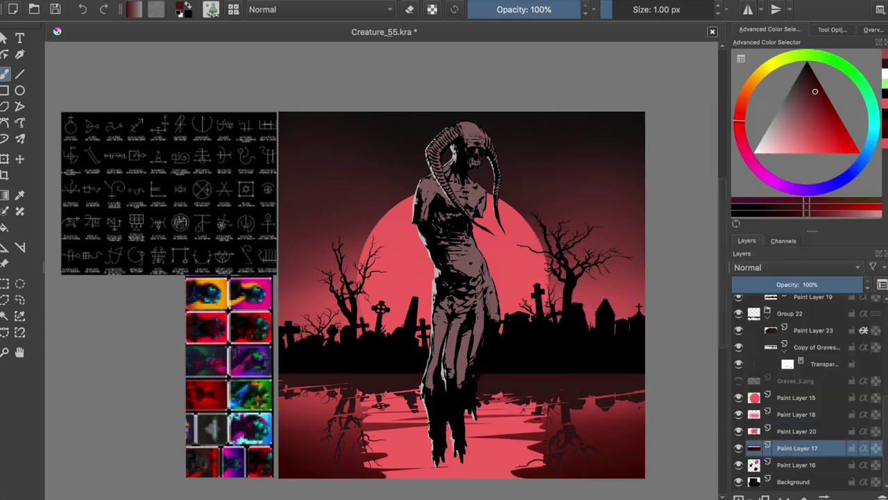
# Step: Add a transparency mask and fade the lower reflection with a large soft brush
pyautogui.click(795, 431)
pyautogui.rightClick(740, 432)
pyautogui.click(784, 448)
pyautogui.rightClick(447, 337)
pyautogui.click(438, 413)
pyautogui.scroll(-2, 440, 378)
pyautogui.scroll(-1, 440, 368)
pyautogui.moveTo(389, 371); pyautogui.dragTo(535, 409)
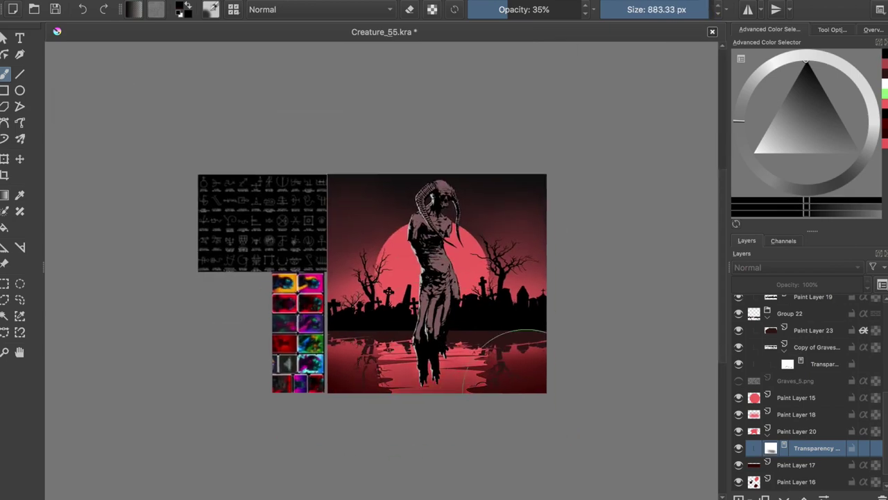
# Step: Shift the moon layer Paint Layer 15 toward orange with the hue/saturation adjustment
pyautogui.press('x')
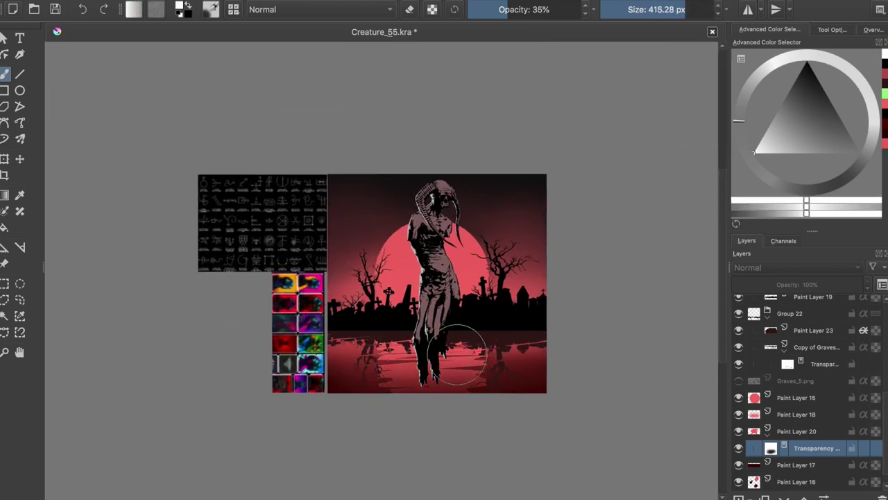
pyautogui.scroll(2, 444, 260)
pyautogui.scroll(1, 535, 262)
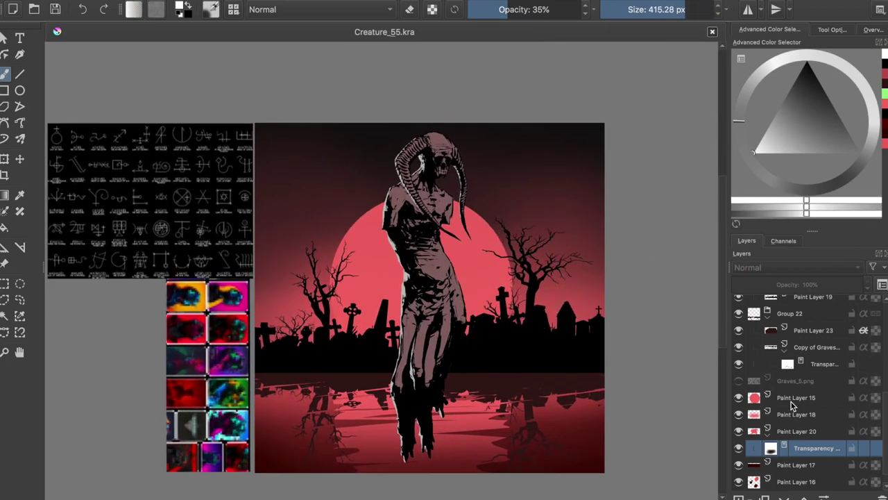
pyautogui.click(791, 406)
pyautogui.hotkey('ctrl', 'u')
pyautogui.click(806, 408)
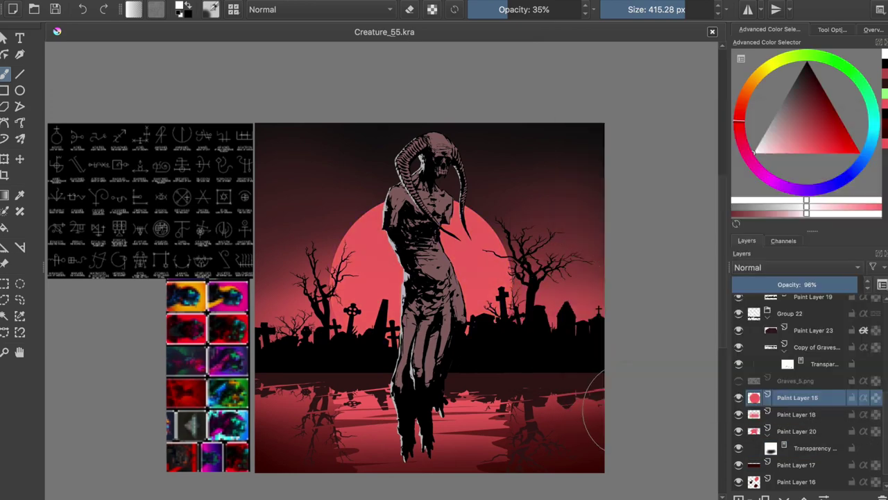
pyautogui.hotkey('ctrl', 'u')
pyautogui.click(848, 410)
# Step: Apply the same orange hue shift to Paint Layer 17
pyautogui.hotkey('ctrl', 'u')
pyautogui.click(861, 408)
pyautogui.hotkey('ctrl', 'u')
pyautogui.click(807, 408)
pyautogui.click(798, 431)
pyautogui.hotkey('ctrl', 'u')
pyautogui.click(859, 175)
pyautogui.press('Escape')
pyautogui.hotkey('ctrl', 'u')
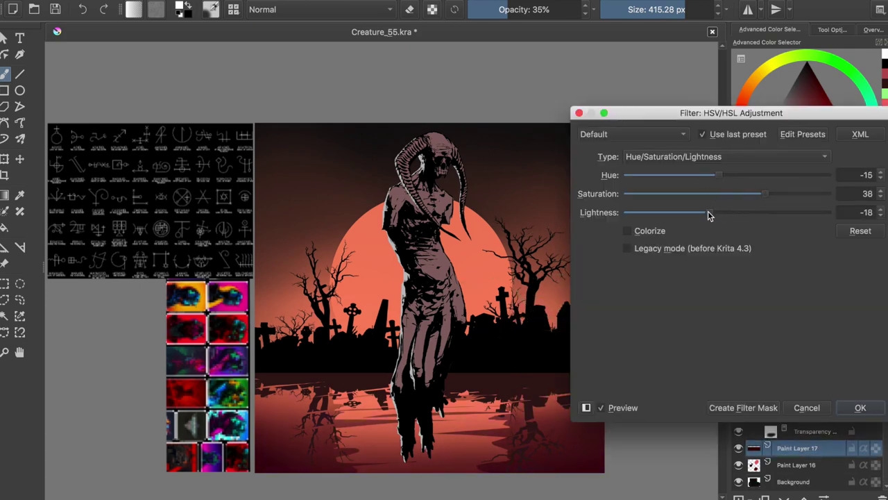
pyautogui.press('Return')
# Step: Undo the orange shift and instead adjust saturation and lightness via HSV adjustment
pyautogui.click(739, 402)
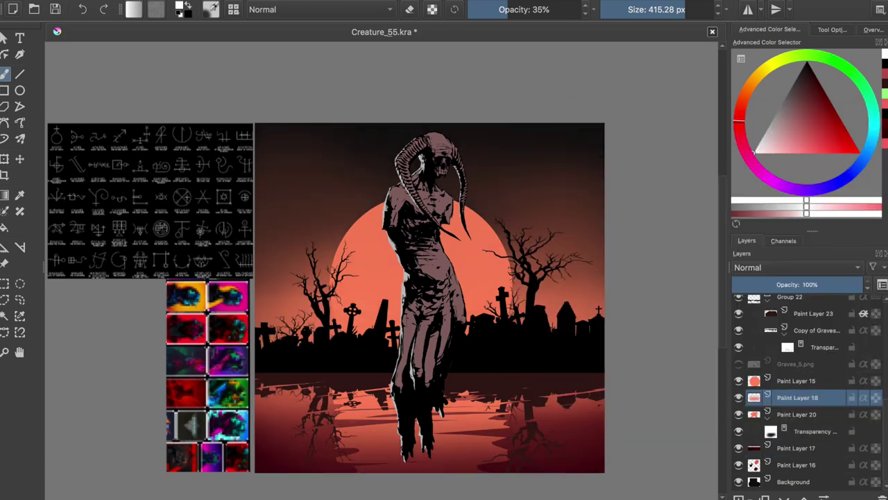
pyautogui.press('m')
pyautogui.press('m')
pyautogui.hotkey('ctrl', 's')
pyautogui.hotkey('ctrl', 'z')
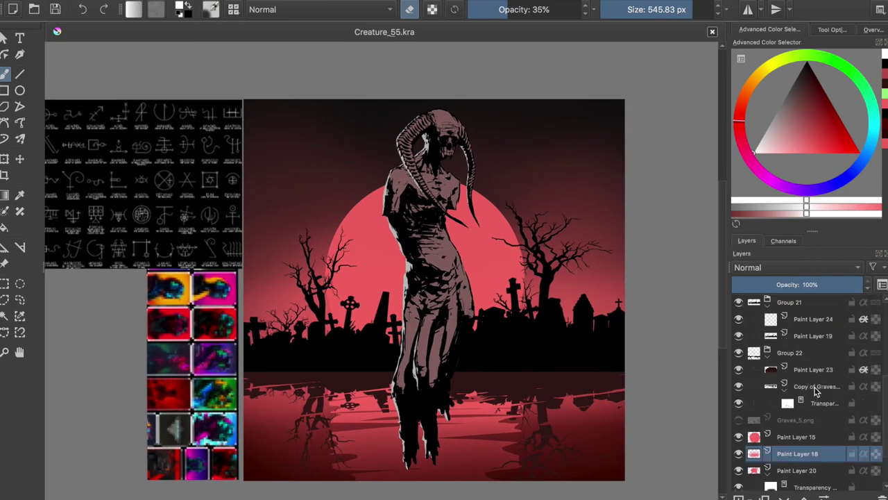
pyautogui.hotkey('ctrl', 'u')
pyautogui.click(769, 196)
pyautogui.click(729, 213)
pyautogui.click(764, 193)
pyautogui.press('Return')
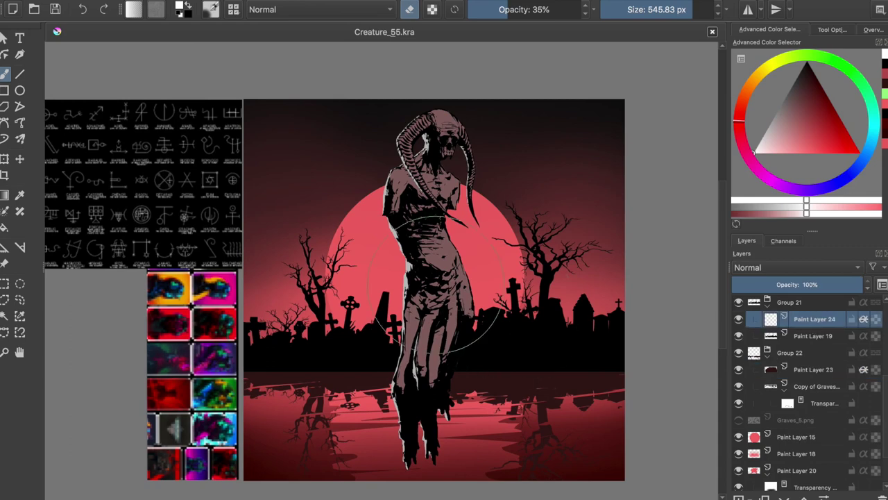
# Step: Fill Paint Layer 24 with dark red and lower its lightness for a maroon skyline
pyautogui.press('e')
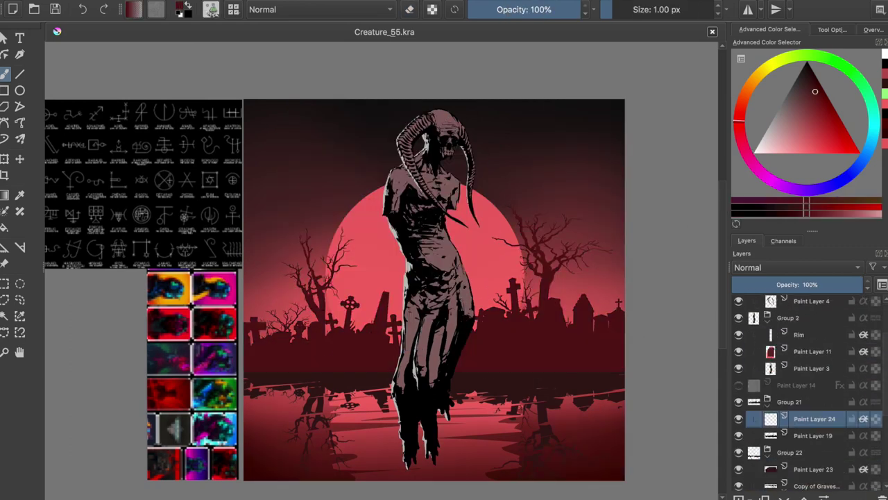
pyautogui.hotkey('ctrl', 'u')
pyautogui.moveTo(720, 214)
pyautogui.mouseDown()
pyautogui.moveTo(735, 214)
pyautogui.moveTo(623, 228)
pyautogui.moveTo(680, 227)
pyautogui.mouseUp()
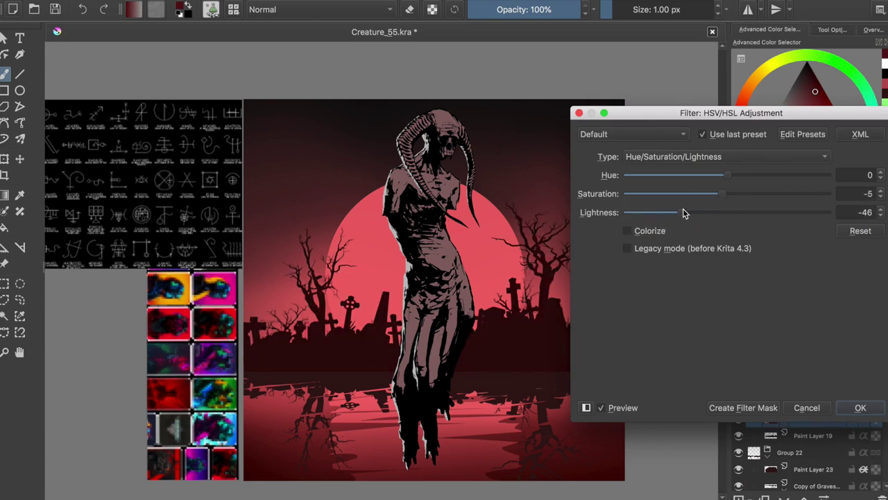
pyautogui.press('Return')
# Step: Compare the reflection with Paint Layer 23 toggled, and raise Copy of Graves to 100% opacity
pyautogui.click(815, 470)
pyautogui.scroll(-1, 815, 443)
pyautogui.click(738, 456)
pyautogui.click(738, 456)
pyautogui.click(738, 456)
pyautogui.click(738, 455)
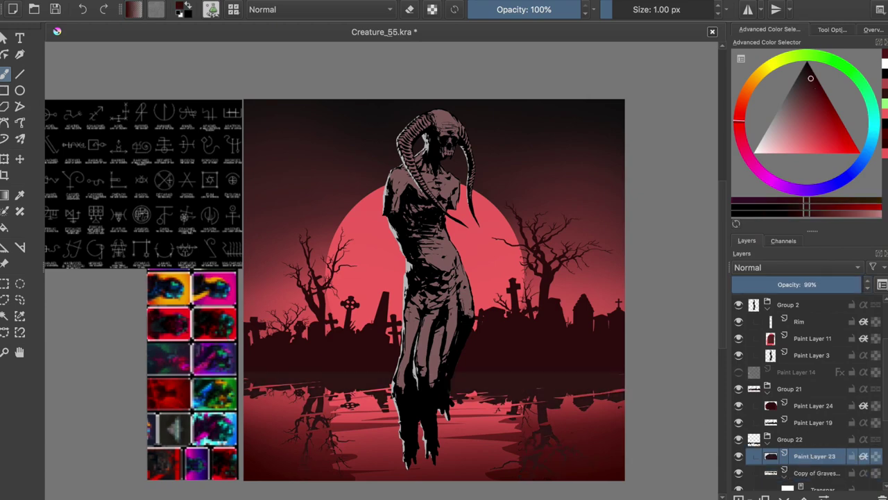
pyautogui.click(815, 473)
pyautogui.moveTo(823, 288); pyautogui.dragTo(864, 289)
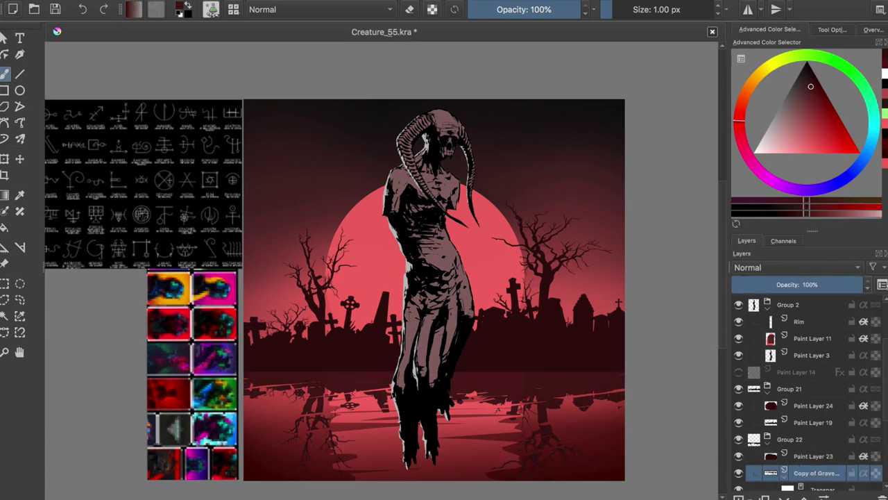
# Step: Select the reflection's transparency mask and bring up the brush presets
pyautogui.click(815, 456)
pyautogui.scroll(-3, 796, 404)
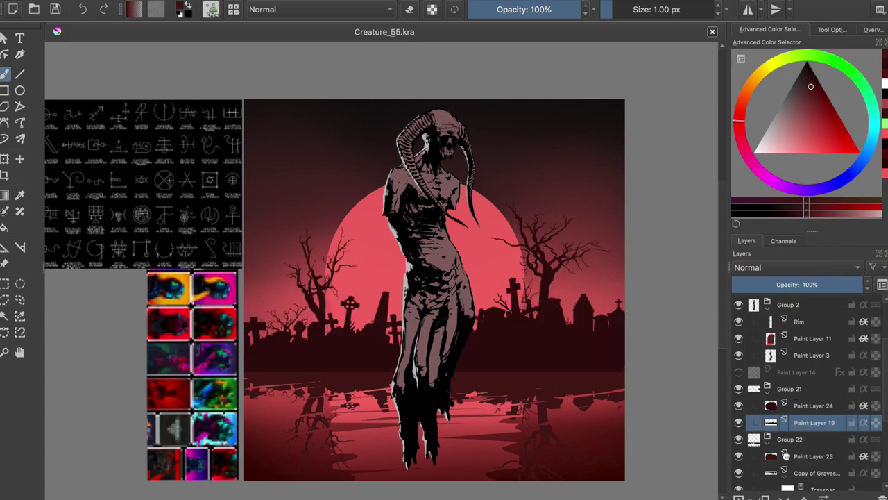
pyautogui.click(805, 413)
pyautogui.click(791, 432)
pyautogui.rightClick(407, 199)
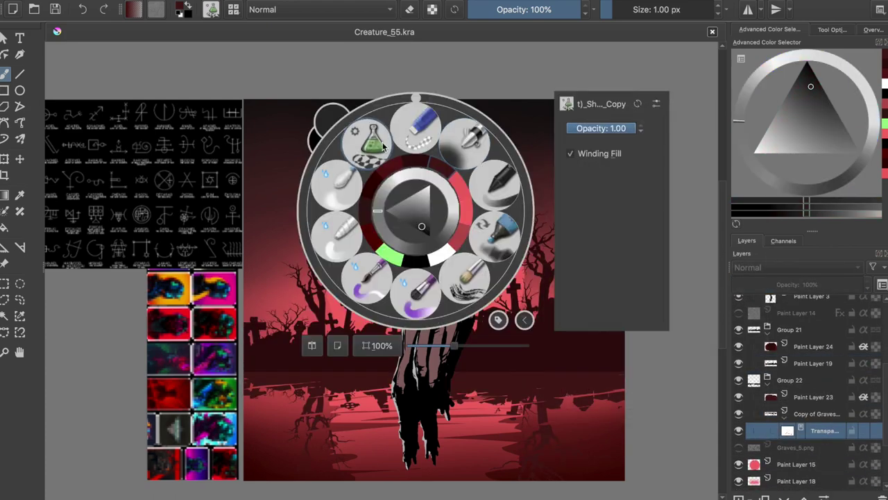
# Step: With a large soft brush, fade the lower-left reflection on the mask
pyautogui.click(369, 143)
pyautogui.moveTo(316, 455); pyautogui.dragTo(322, 403)
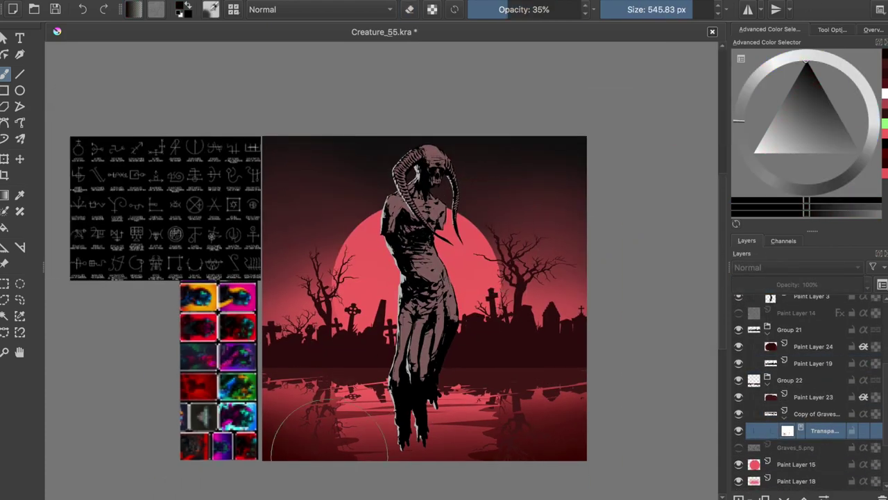
pyautogui.scroll(2, 404, 361)
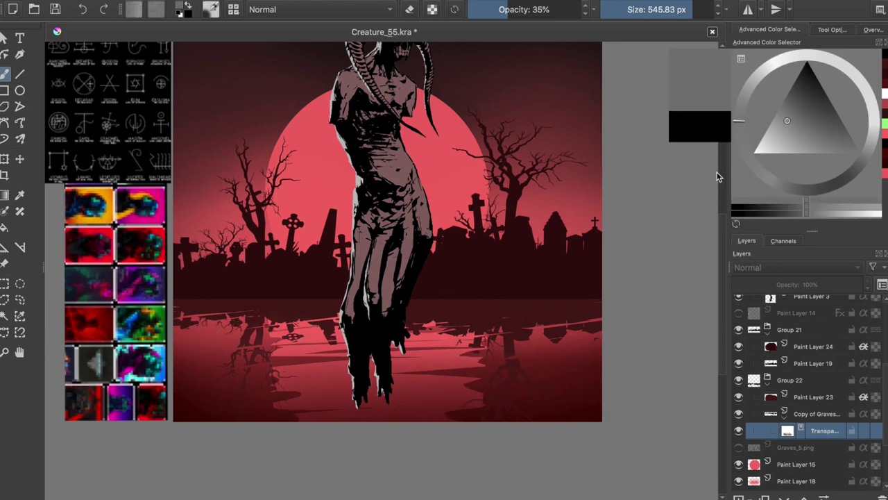
pyautogui.scroll(-1, 458, 298)
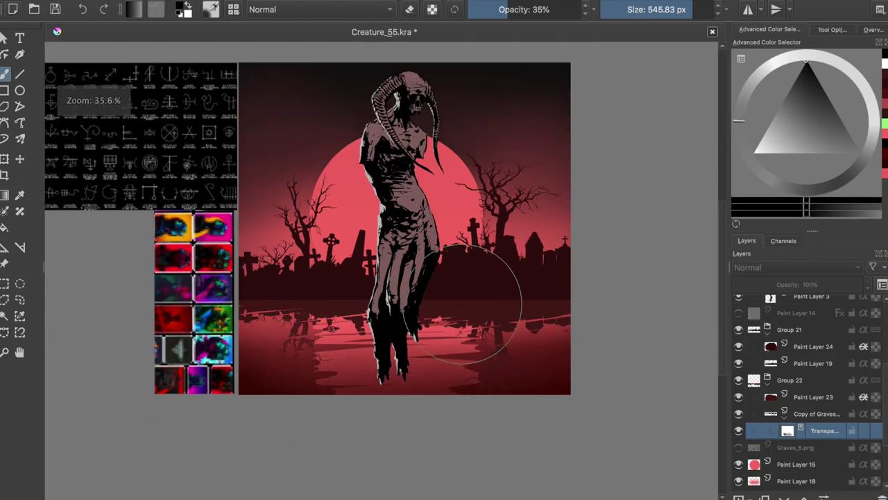
# Step: Add a new paint layer, save, and paint a pink moon-coloured mist band along the horizon
pyautogui.press('Insert')
pyautogui.hotkey('ctrl', 's')
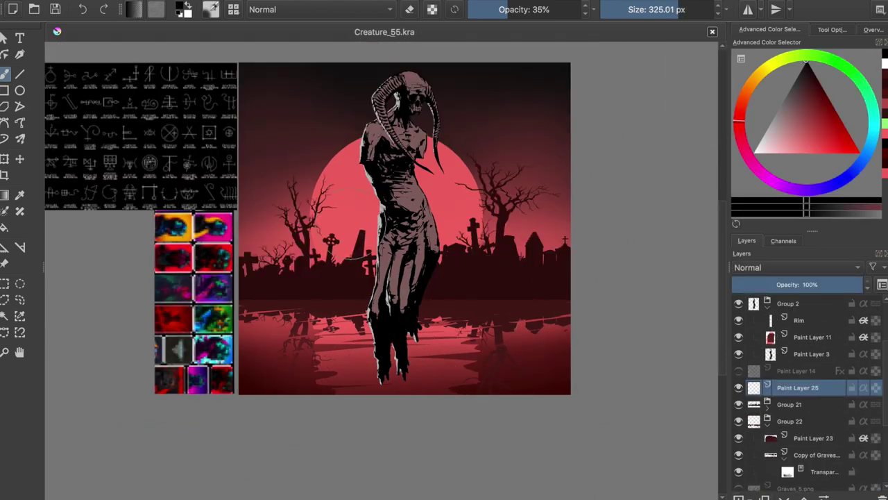
pyautogui.keyDown('ctrl'); pyautogui.click(317, 211); pyautogui.keyUp('ctrl')
pyautogui.moveTo(437, 288); pyautogui.dragTo(492, 281)
pyautogui.press('[')
pyautogui.press('[')
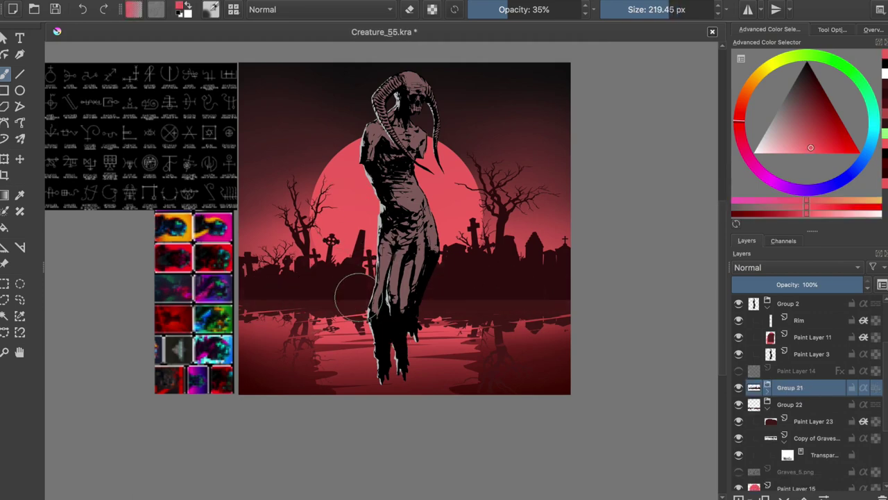
pyautogui.press('e')
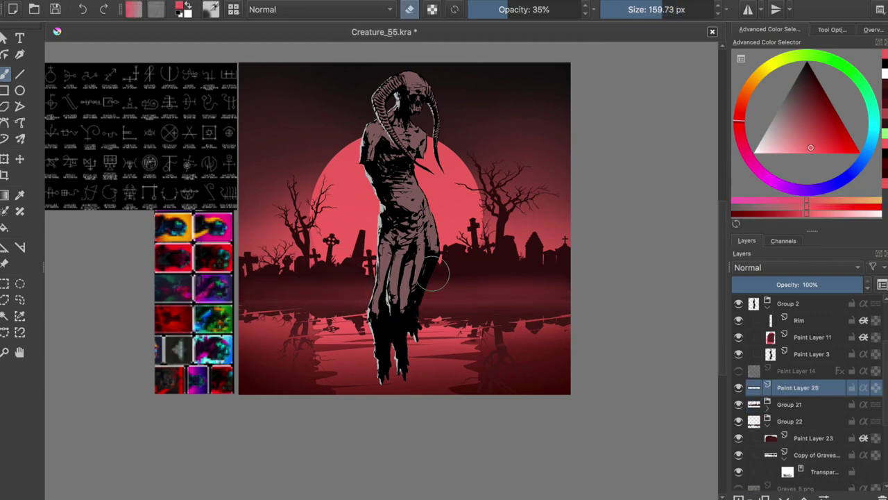
pyautogui.press('e')
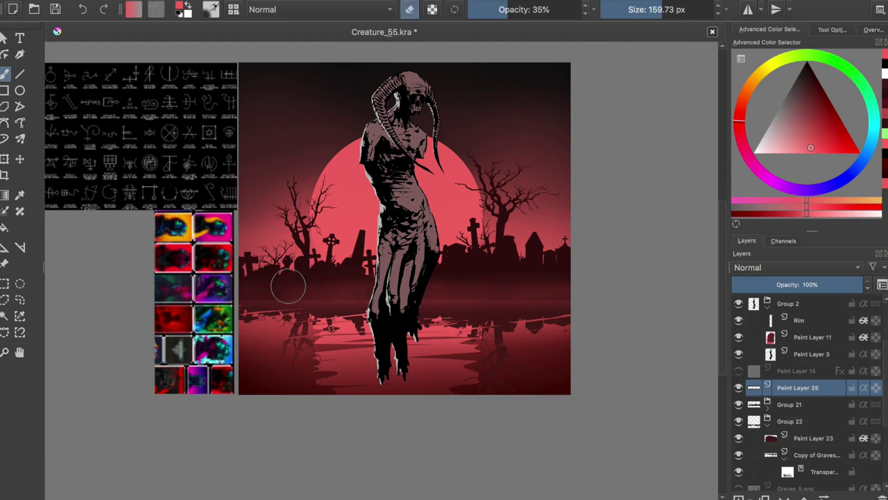
pyautogui.doubleClick(739, 387)
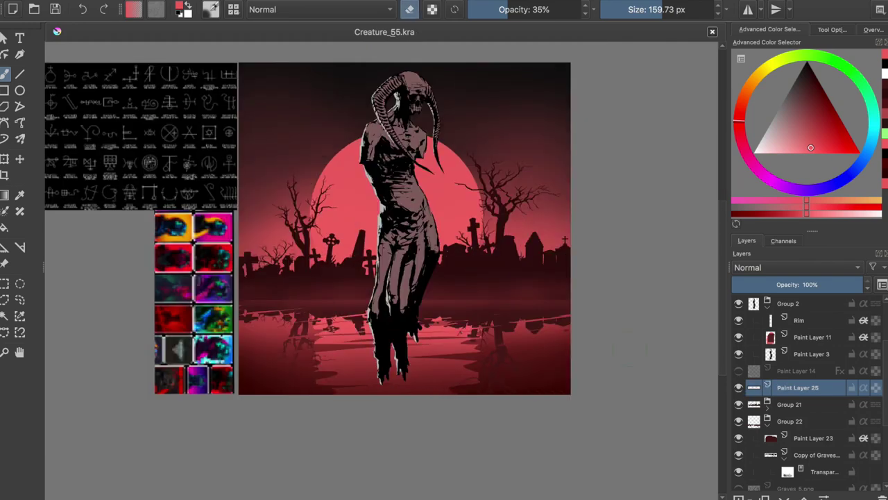
# Step: Try a brighter horizon mist stroke, undo it, resize the brush to 100 px, and hide Paint Layer 25
pyautogui.moveTo(296, 305); pyautogui.dragTo(361, 286)
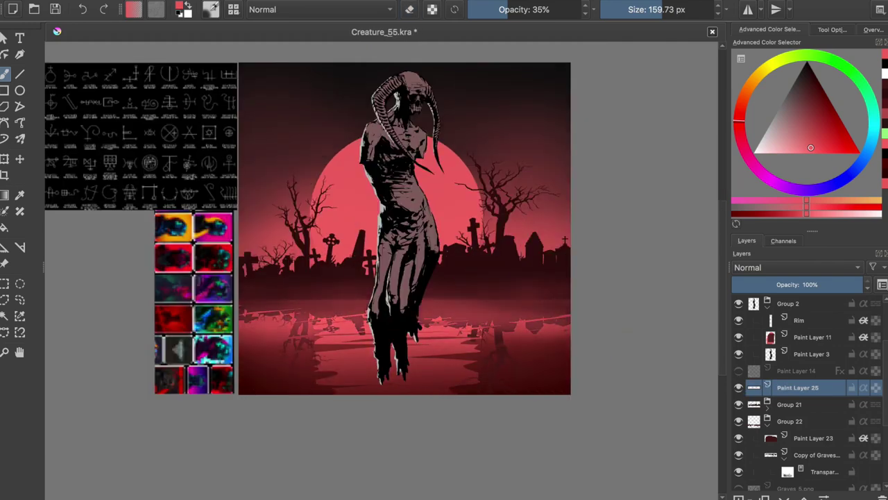
pyautogui.hotkey('ctrl', 'z')
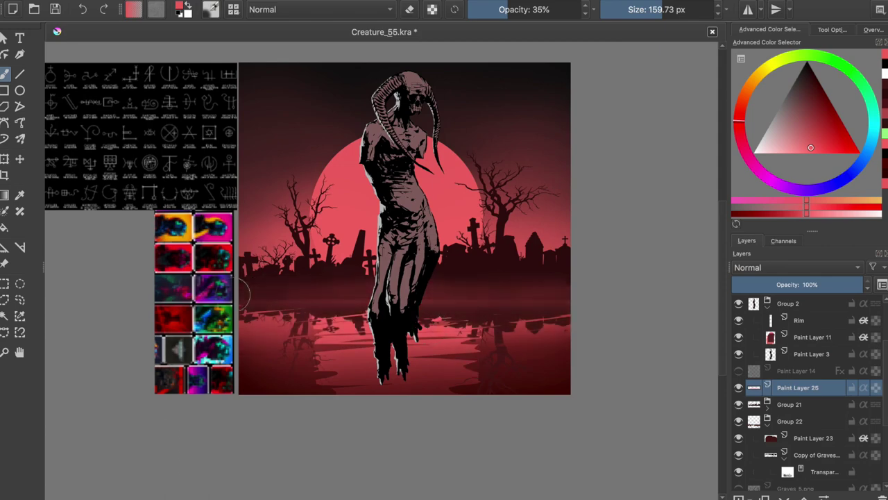
pyautogui.press(']')
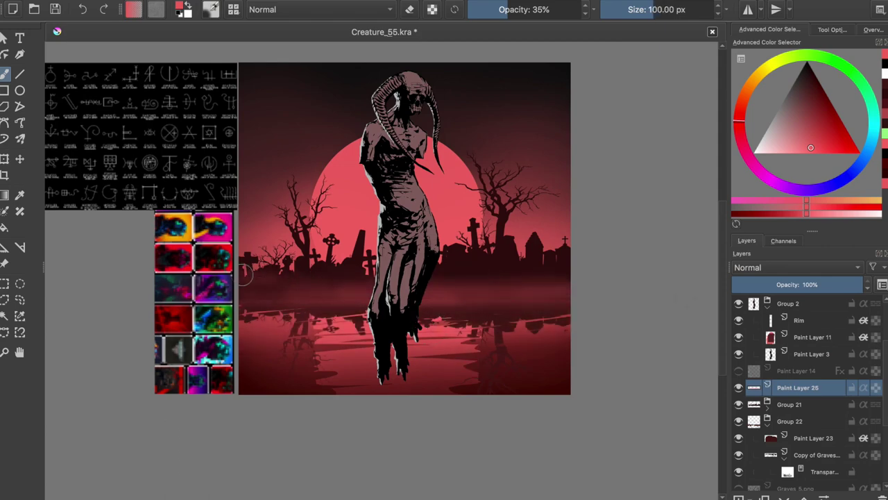
pyautogui.rightClick(402, 203)
pyautogui.press('Escape')
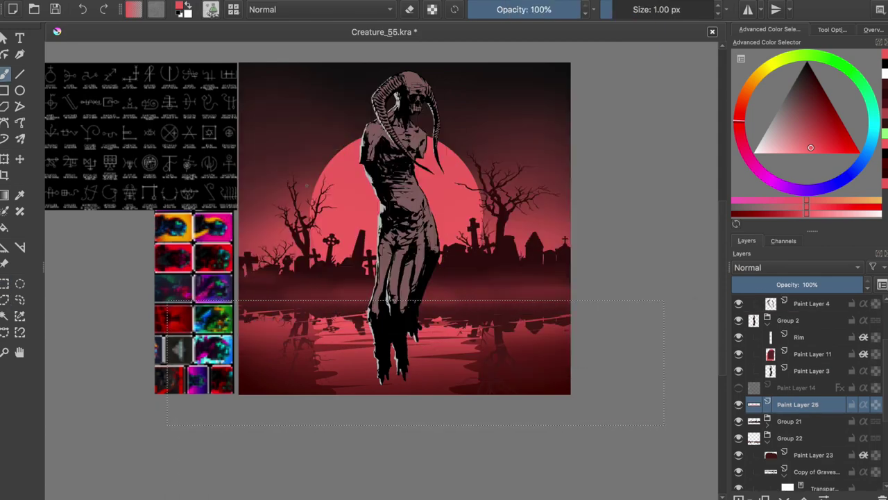
pyautogui.press('e')
pyautogui.scroll(-1, 739, 390)
pyautogui.click(739, 388)
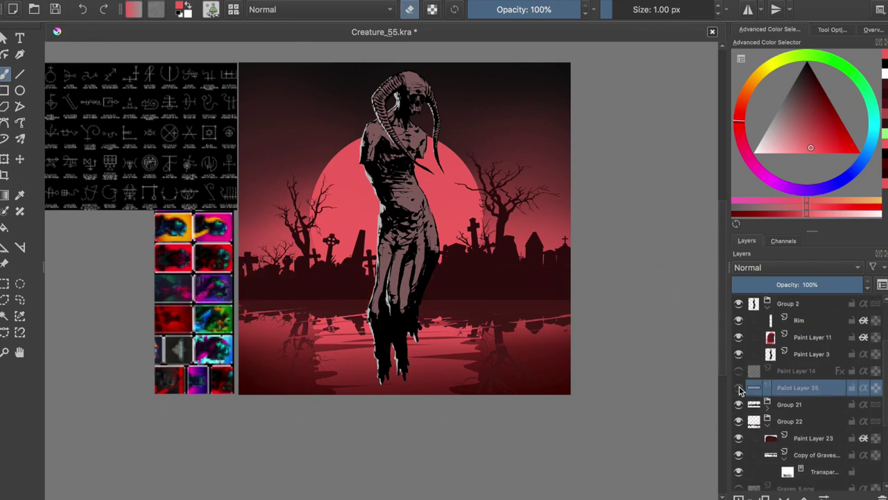
# Step: Show Paint Layer 25 again, select the Copy of Graves mask, and set the soft brush to full opacity
pyautogui.click(739, 389)
pyautogui.click(755, 421)
pyautogui.click(753, 454)
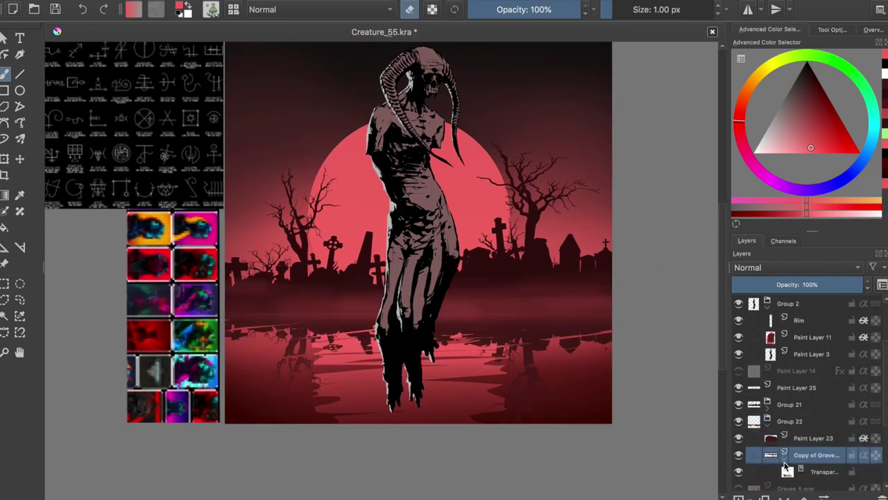
pyautogui.click(751, 473)
pyautogui.scroll(-3, 751, 481)
pyautogui.click(747, 498)
pyautogui.press('Escape')
pyautogui.press('e')
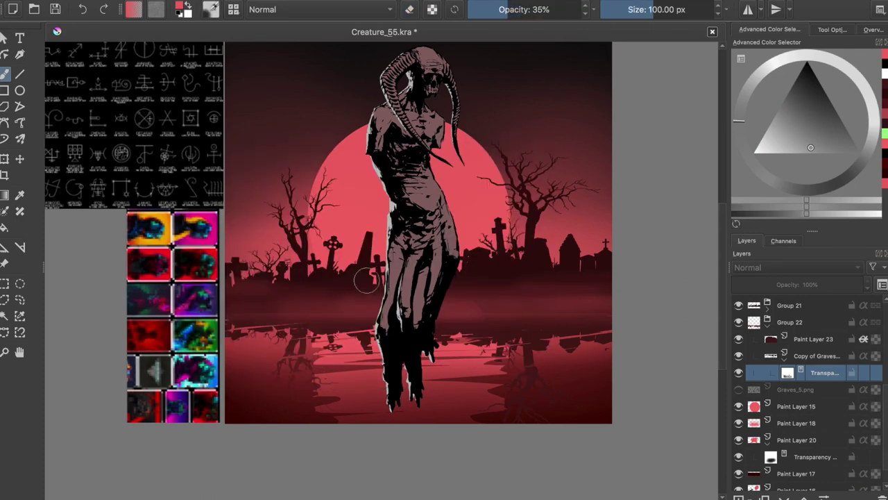
pyautogui.press('o')
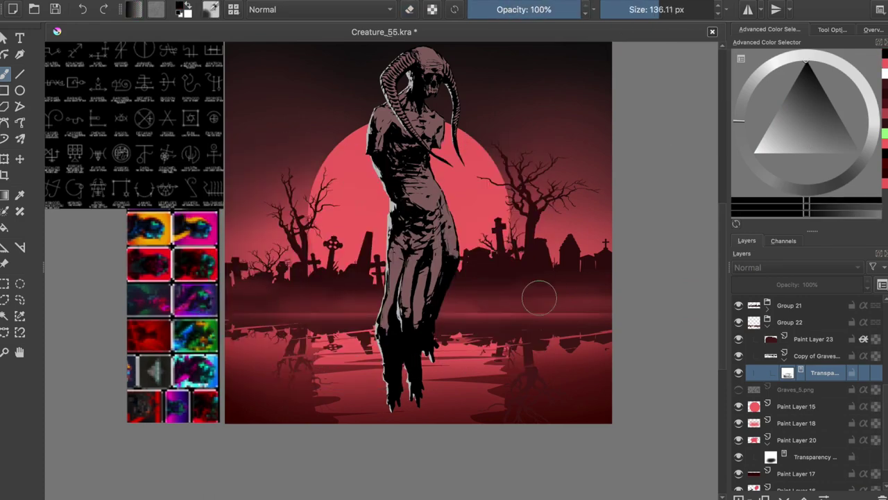
# Step: Add a transparency mask to water layer Paint Layer 19 in Group 21, with brush opacity near 49%
pyautogui.click(769, 314)
pyautogui.click(813, 339)
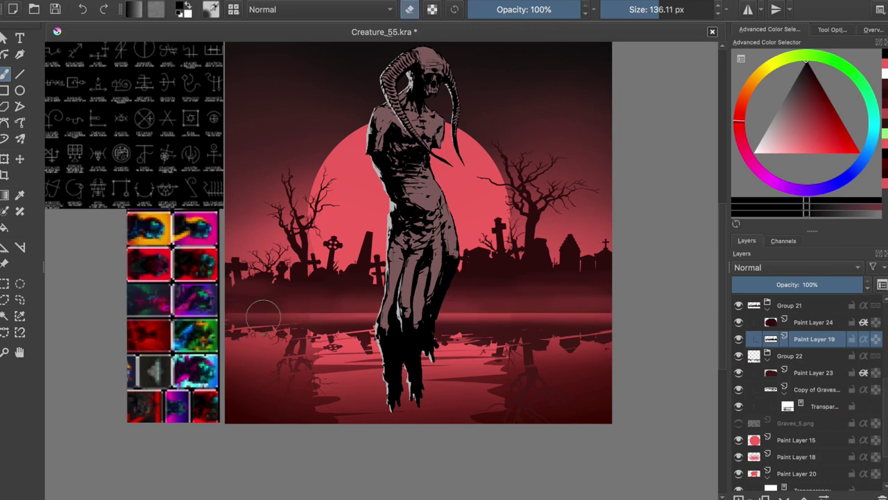
pyautogui.hotkey('ctrl', 'shift', 't')
pyautogui.click(524, 10)
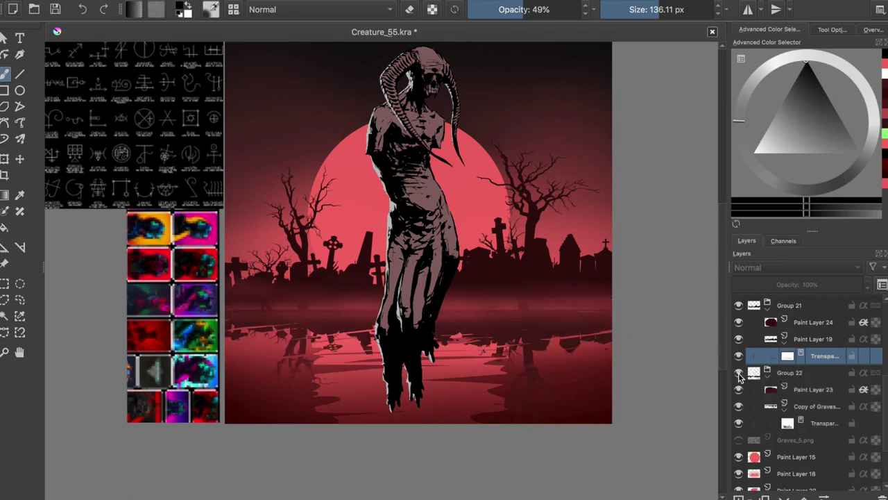
# Step: With Group 22 hidden, fade the water's horizon band on Paint Layer 19's mask, then show Group 22
pyautogui.click(787, 423)
pyautogui.click(739, 375)
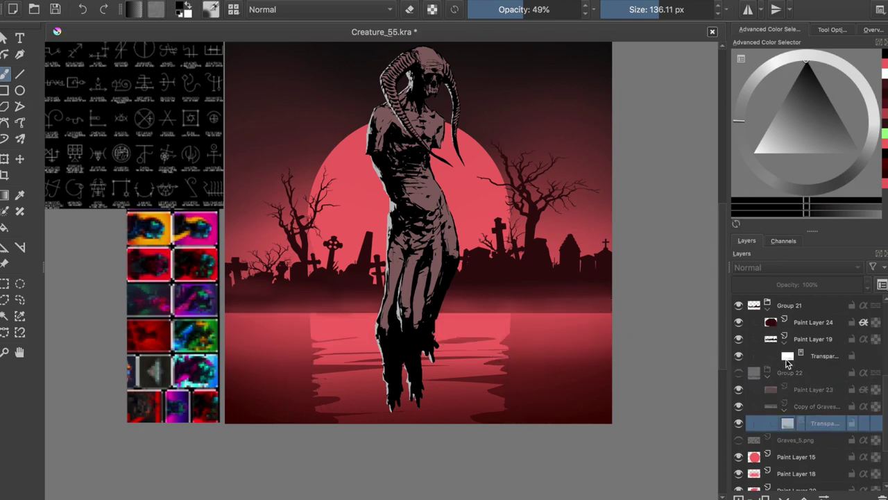
pyautogui.click(789, 361)
pyautogui.moveTo(229, 309); pyautogui.dragTo(595, 319)
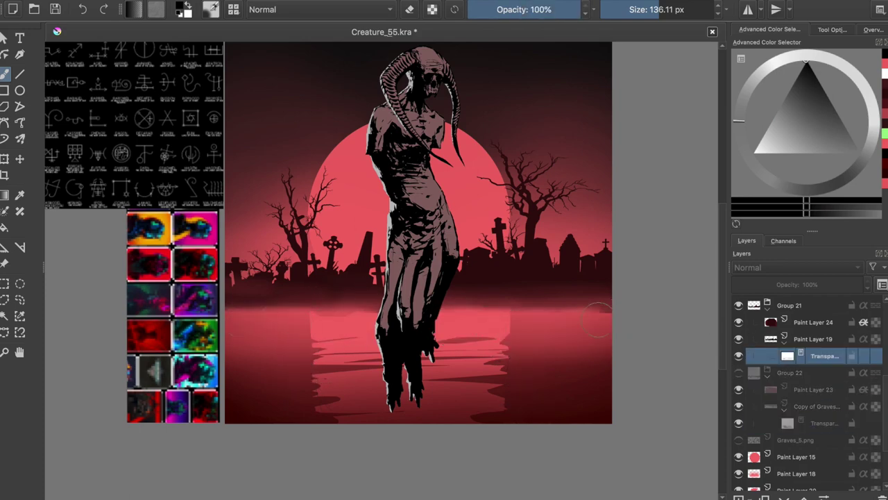
pyautogui.click(738, 373)
pyautogui.click(788, 423)
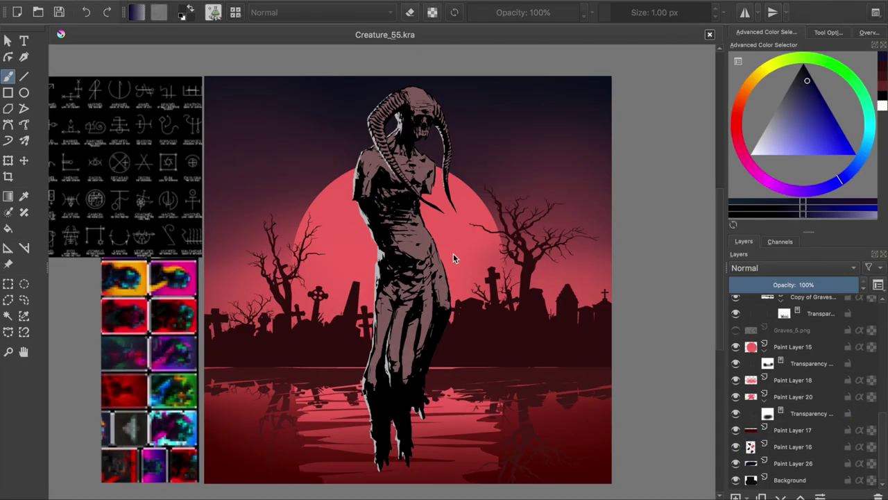
# Step: Show purple tint Paint Layer 27 and set it to Lighten with inherit alpha
pyautogui.scroll(10, 775, 367)
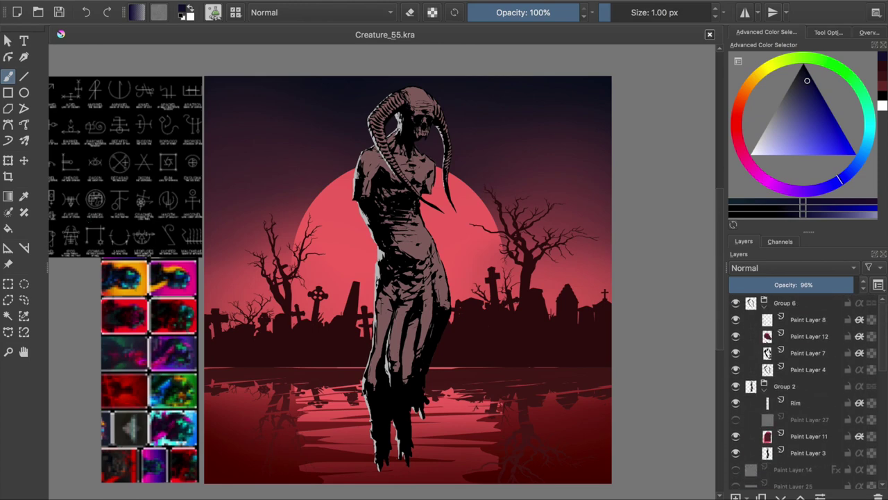
pyautogui.click(757, 436)
pyautogui.click(798, 419)
pyautogui.click(791, 268)
pyautogui.click(770, 239)
pyautogui.click(859, 419)
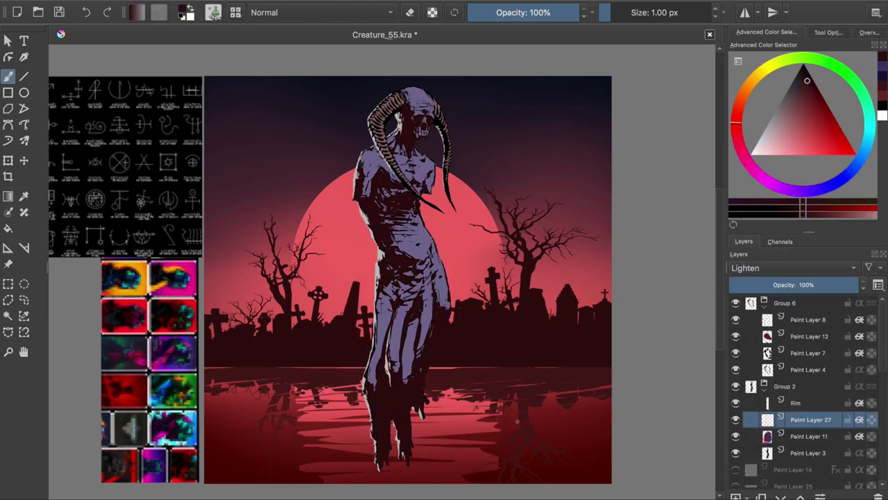
# Step: Add a Lighten layer above Paint Layer 12, swap colours, save, and mirror the view
pyautogui.click(805, 337)
pyautogui.press('x')
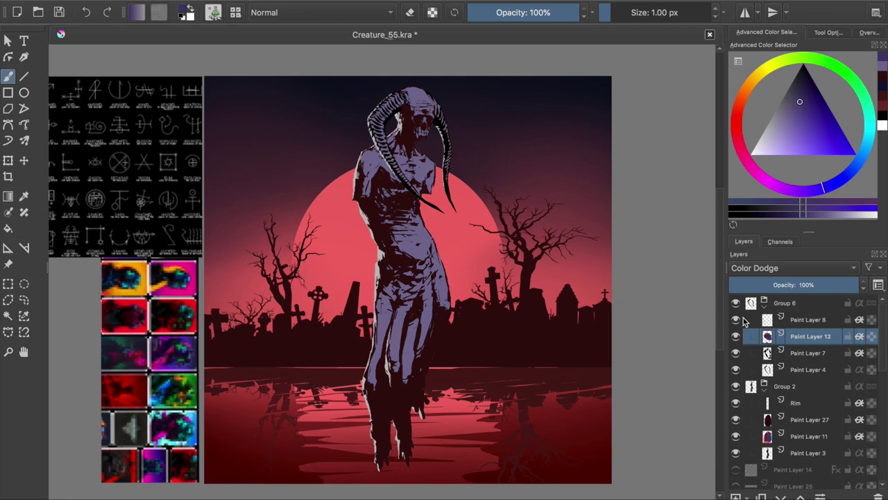
pyautogui.press('Insert')
pyautogui.click(791, 268)
pyautogui.click(770, 240)
pyautogui.press('x')
pyautogui.hotkey('ctrl', 's')
pyautogui.press('m')
pyautogui.press('m')
# Step: Change the lightness of reflection layer Paint Layer 24 via the HSV adjustment
pyautogui.scroll(-5, 804, 364)
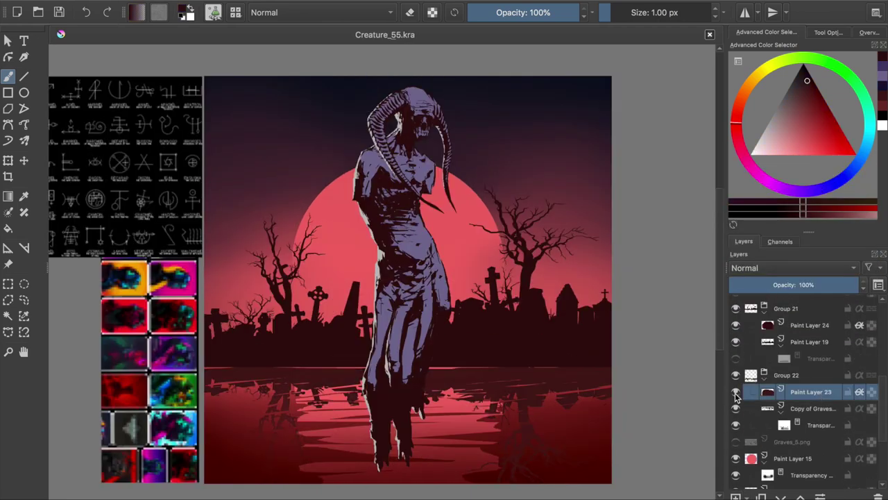
pyautogui.click(811, 325)
pyautogui.hotkey('ctrl', 'u')
pyautogui.moveTo(718, 214); pyautogui.dragTo(729, 215)
pyautogui.press('Return')
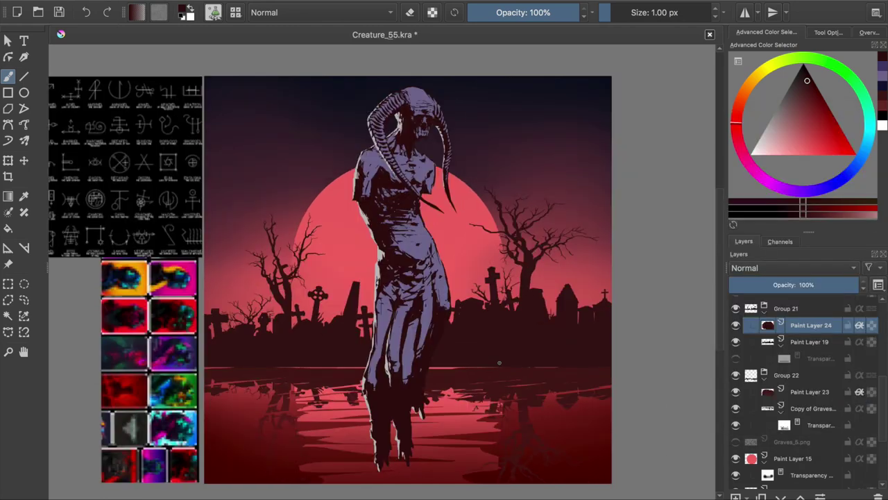
# Step: Add new Paint Layer 29 in the creature group with Color Dodge blending
pyautogui.scroll(5, 805, 382)
pyautogui.click(810, 380)
pyautogui.press('Insert')
pyautogui.click(791, 268)
pyautogui.click(769, 204)
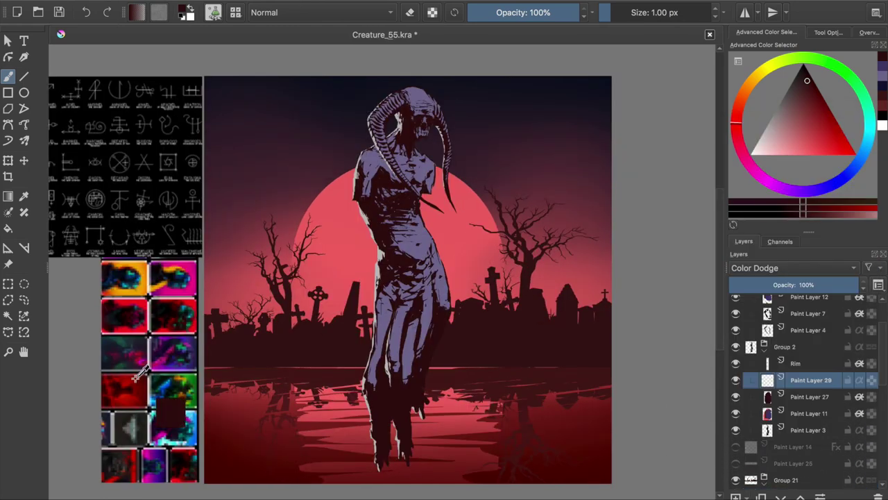
# Step: Move Paint Layer 29 below Paint Layer 11 and fill it with a bright red
pyautogui.keyDown('ctrl'); pyautogui.click(438, 91); pyautogui.keyUp('ctrl')
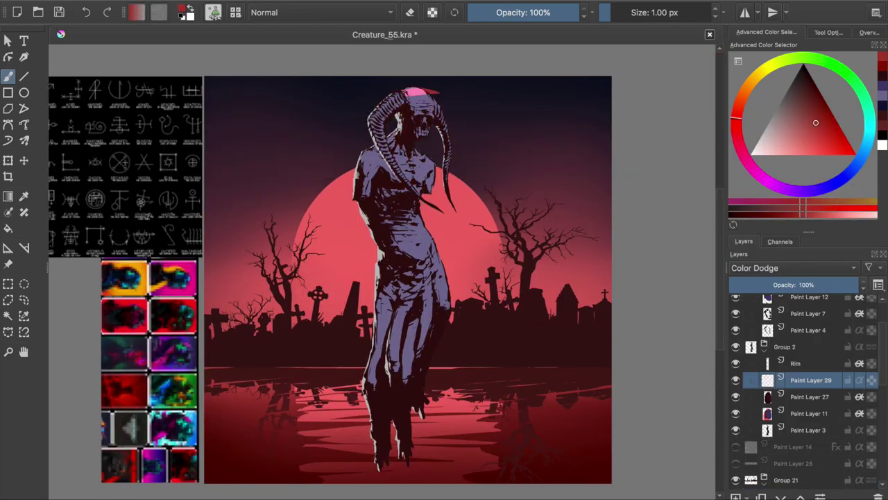
pyautogui.keyDown('ctrl'); pyautogui.click(439, 91); pyautogui.keyUp('ctrl')
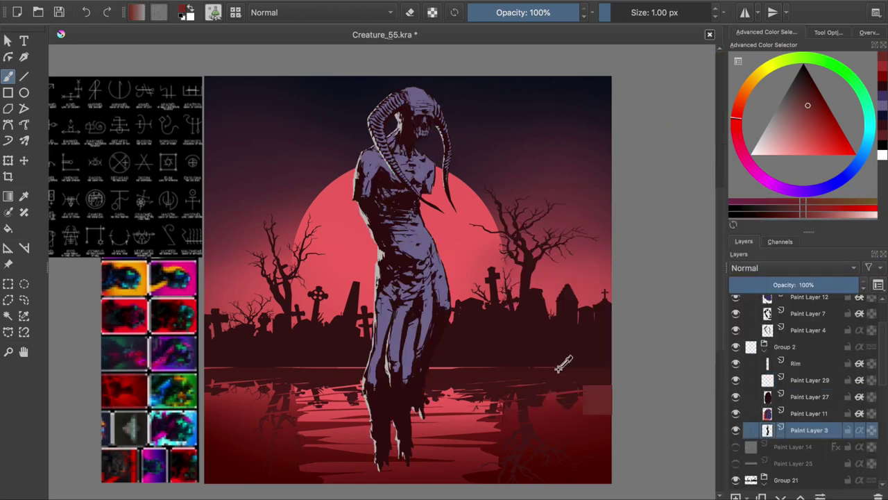
pyautogui.moveTo(741, 384); pyautogui.dragTo(769, 422)
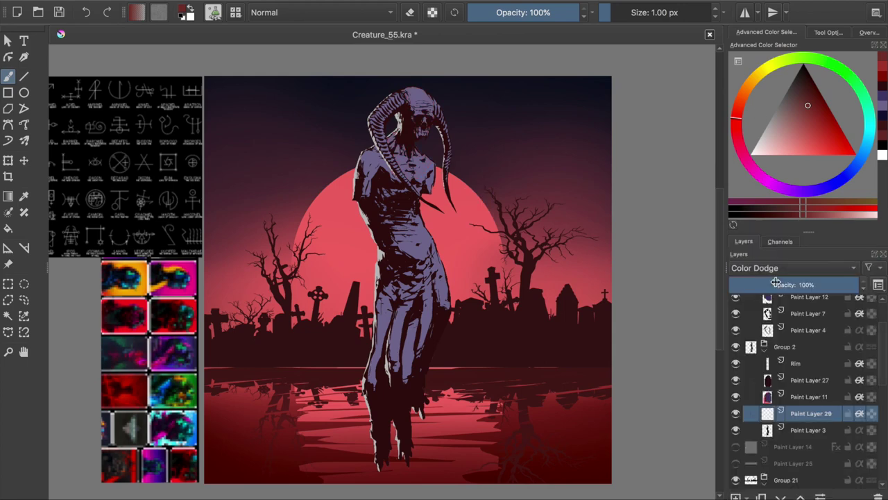
pyautogui.click(819, 117)
pyautogui.hotkey('shift', 'BackSpace')
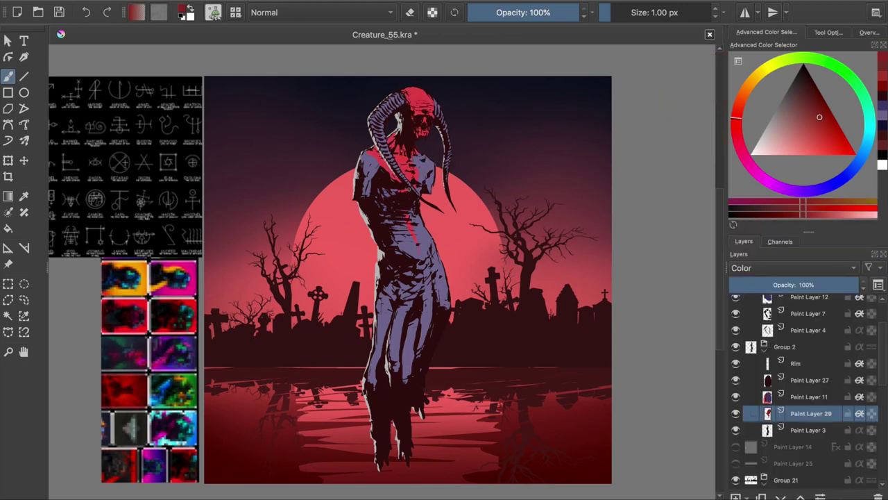
# Step: Duplicate the red tint layer, move the copy up out of Group 2, and save
pyautogui.hotkey('ctrl', 'j')
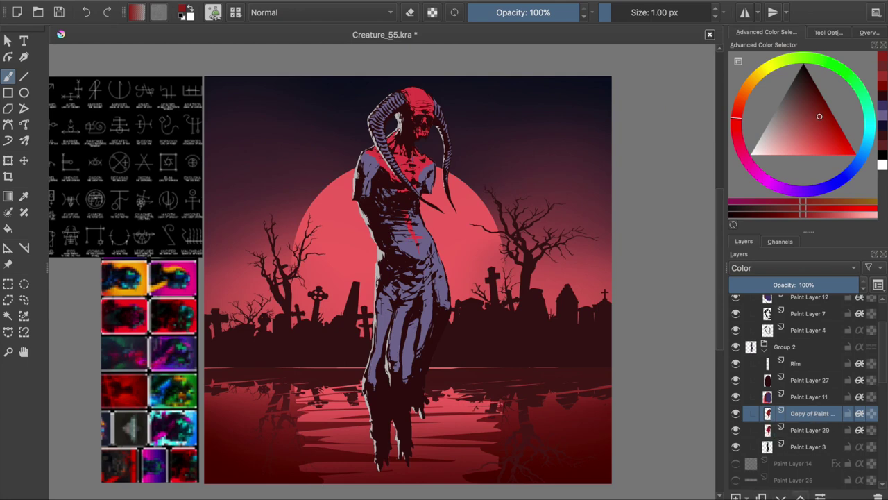
pyautogui.hotkey('ctrl', 'pageup')
pyautogui.hotkey('ctrl', 'pageup')
pyautogui.hotkey('ctrl', 'pageup')
pyautogui.hotkey('ctrl', 's')
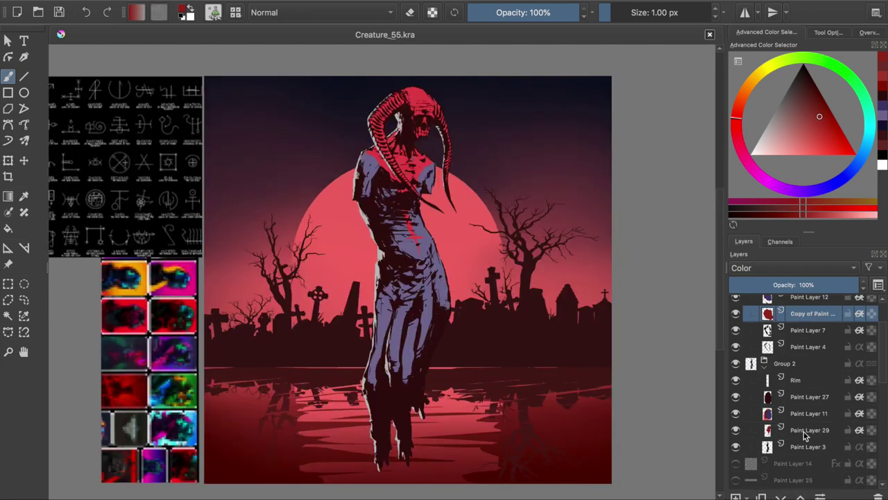
# Step: Sample a light grey and add Paint Layer 30 in Color mode above Paint Layer 27
pyautogui.click(810, 429)
pyautogui.scroll(3, 427, 111)
pyautogui.keyDown('ctrl'); pyautogui.click(344, 74); pyautogui.keyUp('ctrl')
pyautogui.press('Insert')
pyautogui.click(791, 268)
pyautogui.click(791, 278)
pyautogui.click(800, 497)
pyautogui.click(800, 497)
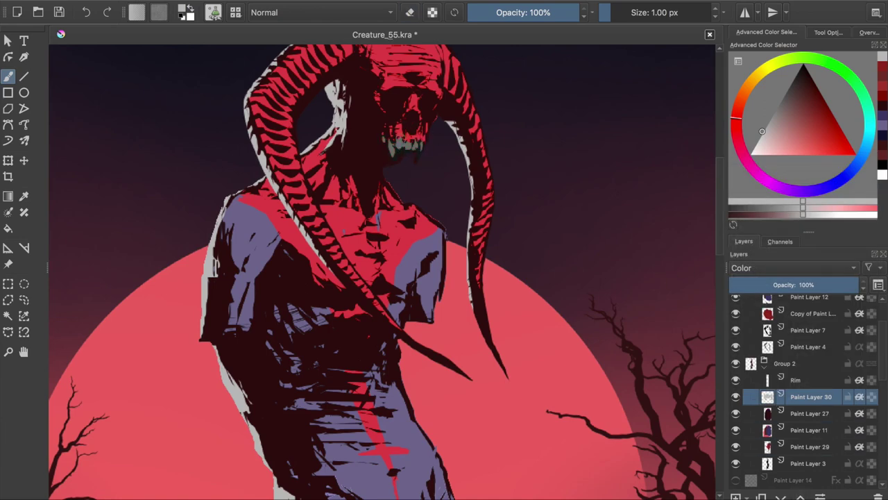
# Step: Switch Paint Layer 30 to Color Dodge to brighten the mouth, bringing up HSV/HSL Adjustment
pyautogui.hotkey('ctrl', 'u')
pyautogui.press('Escape')
pyautogui.click(791, 268)
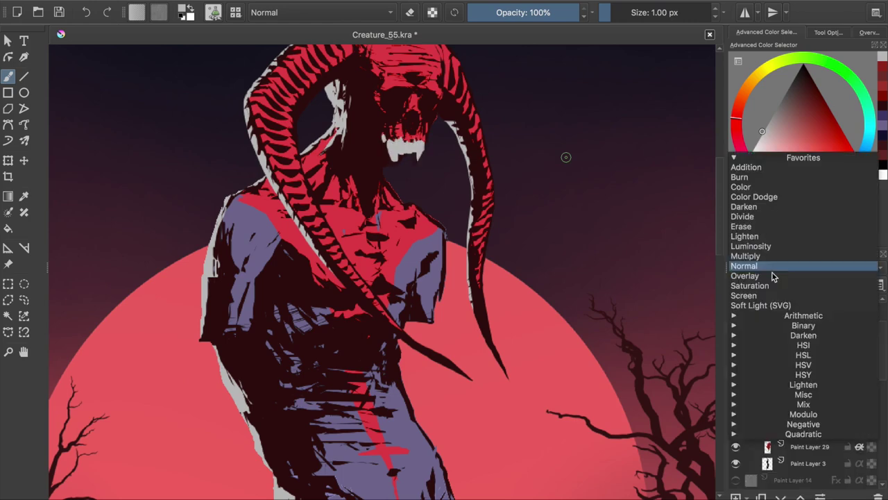
pyautogui.click(756, 186)
pyautogui.hotkey('ctrl', 'u')
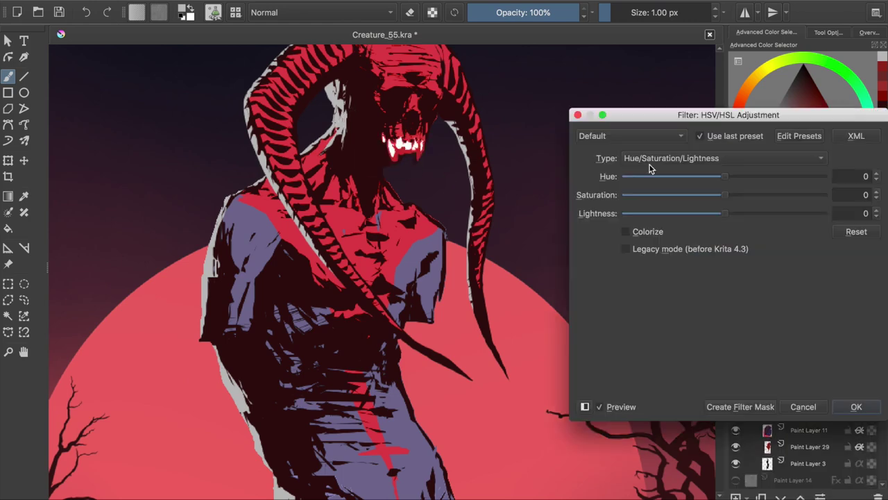